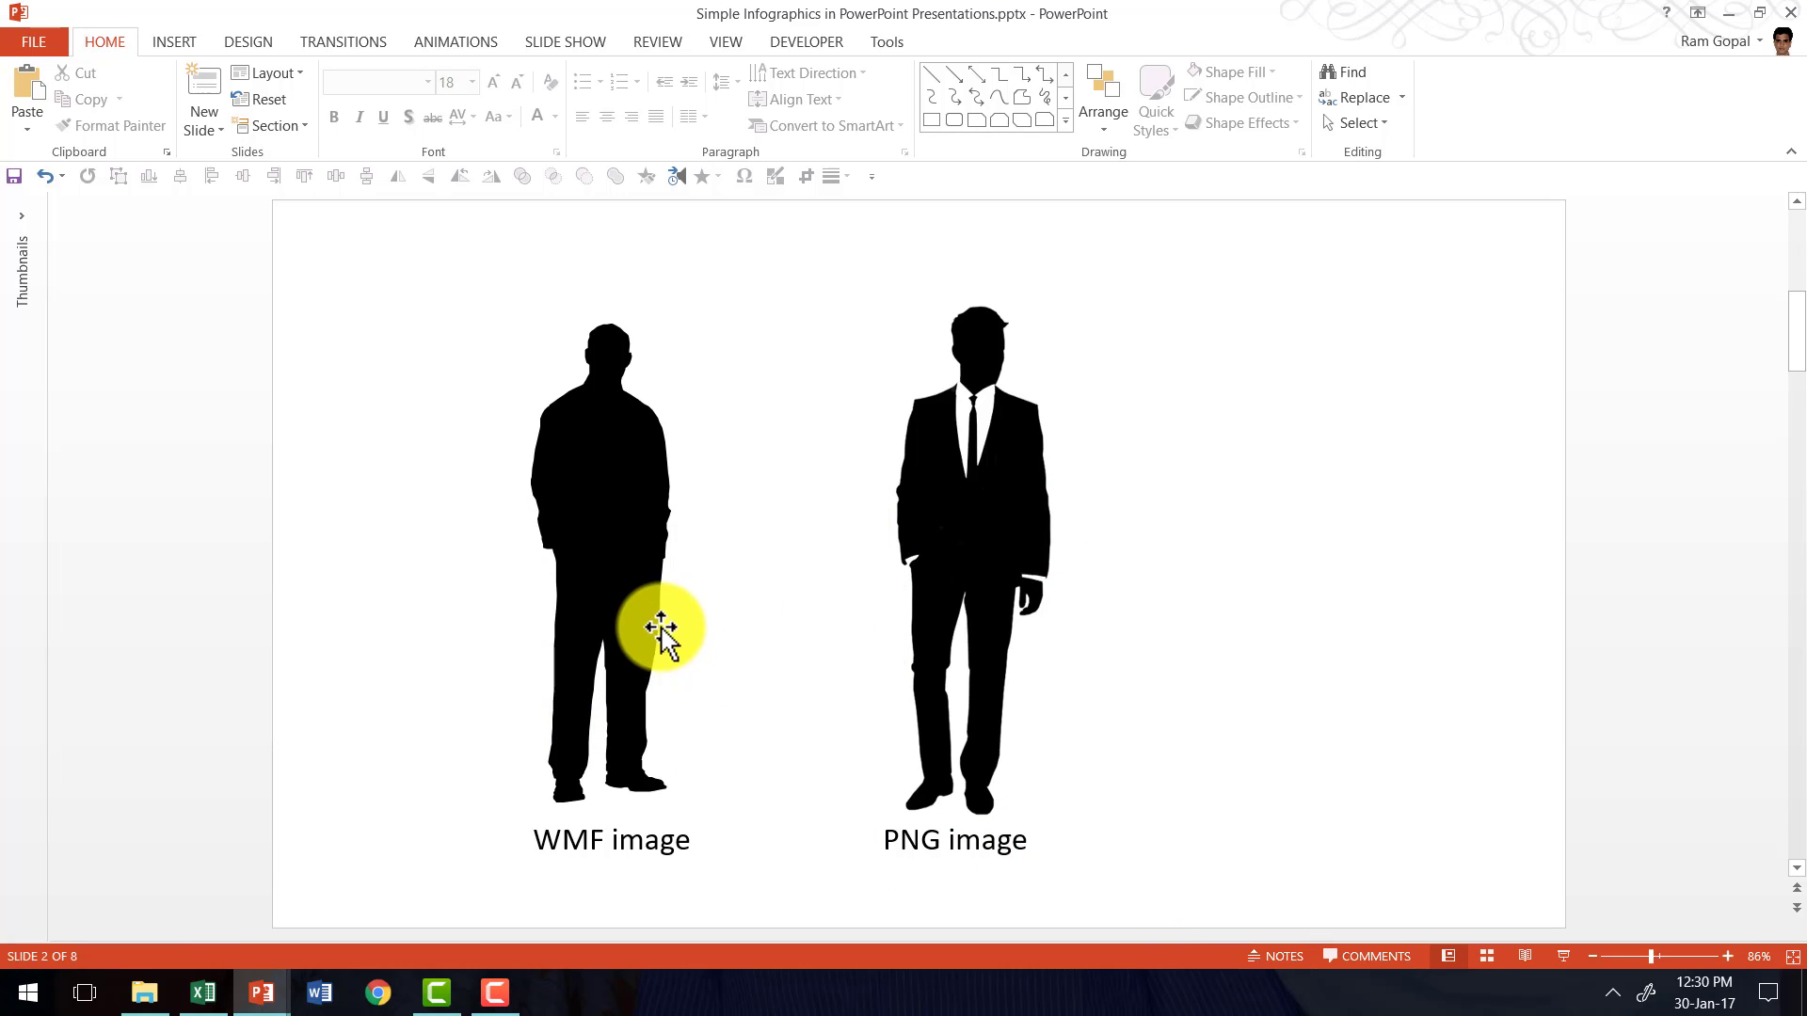
- Look through the fill colour choices for the WMF and PNG silhouettes without applying any
left_click(615, 512)
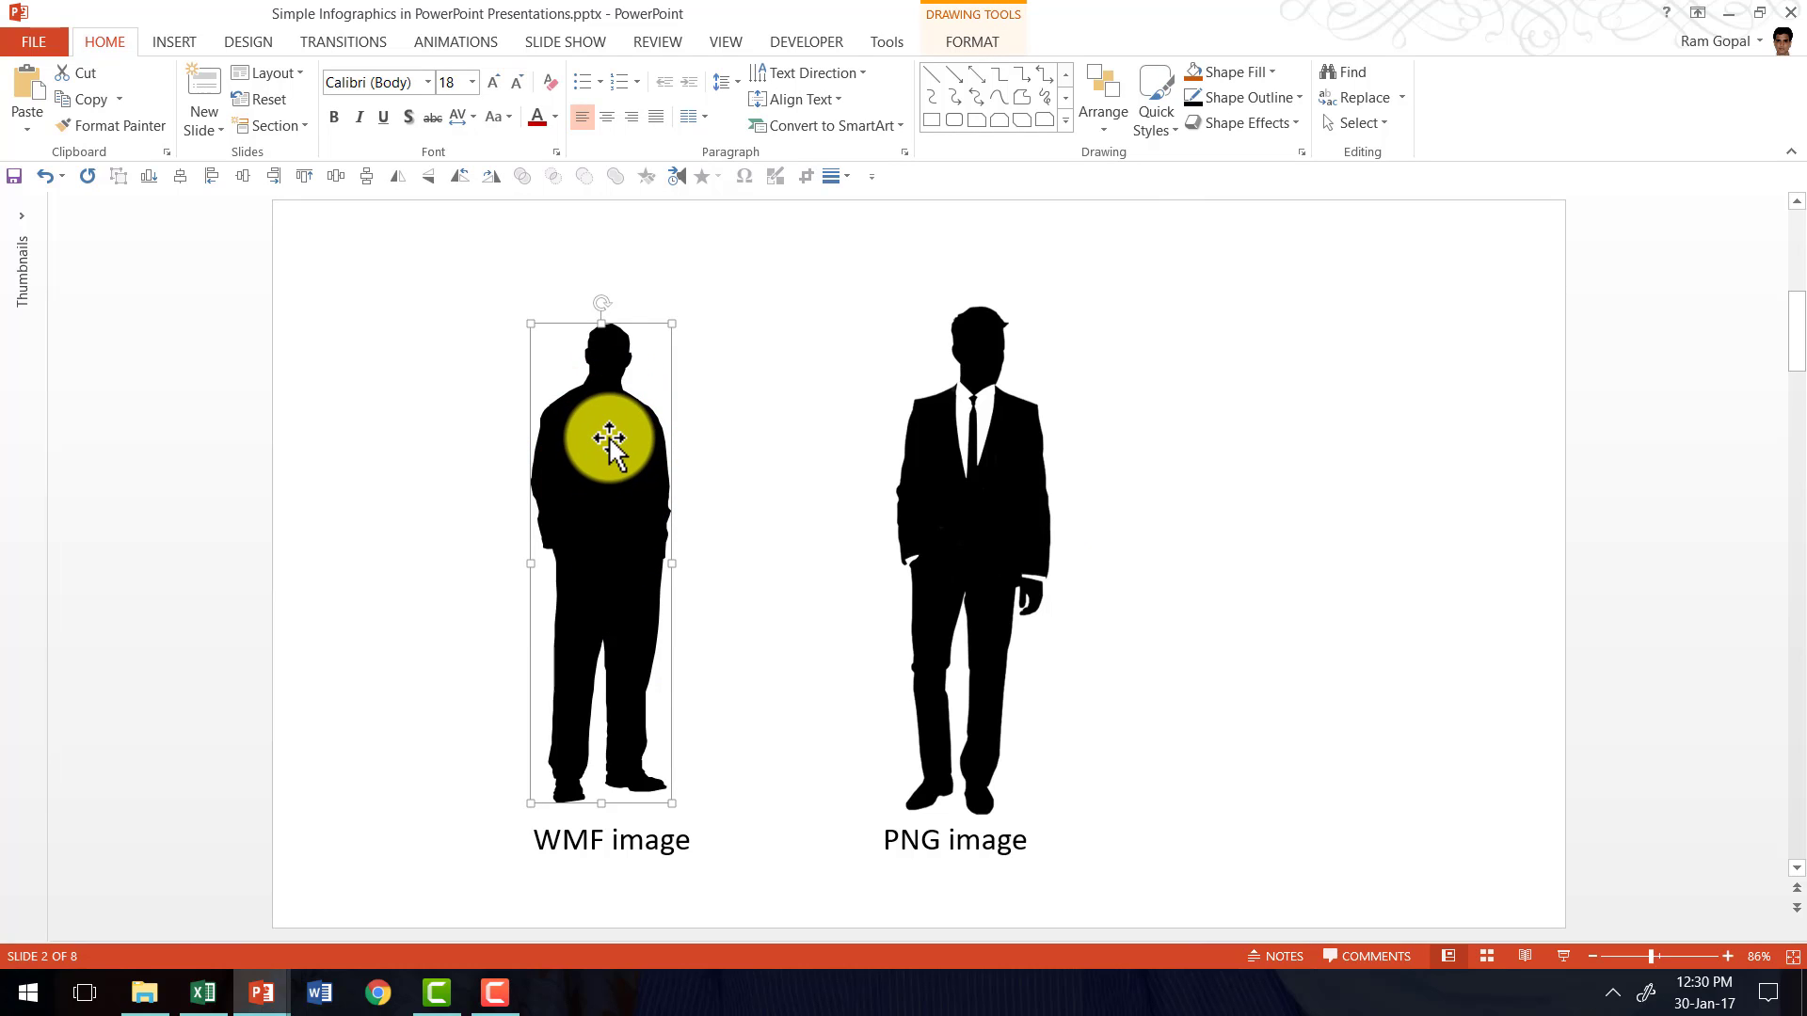
left_click(1233, 68)
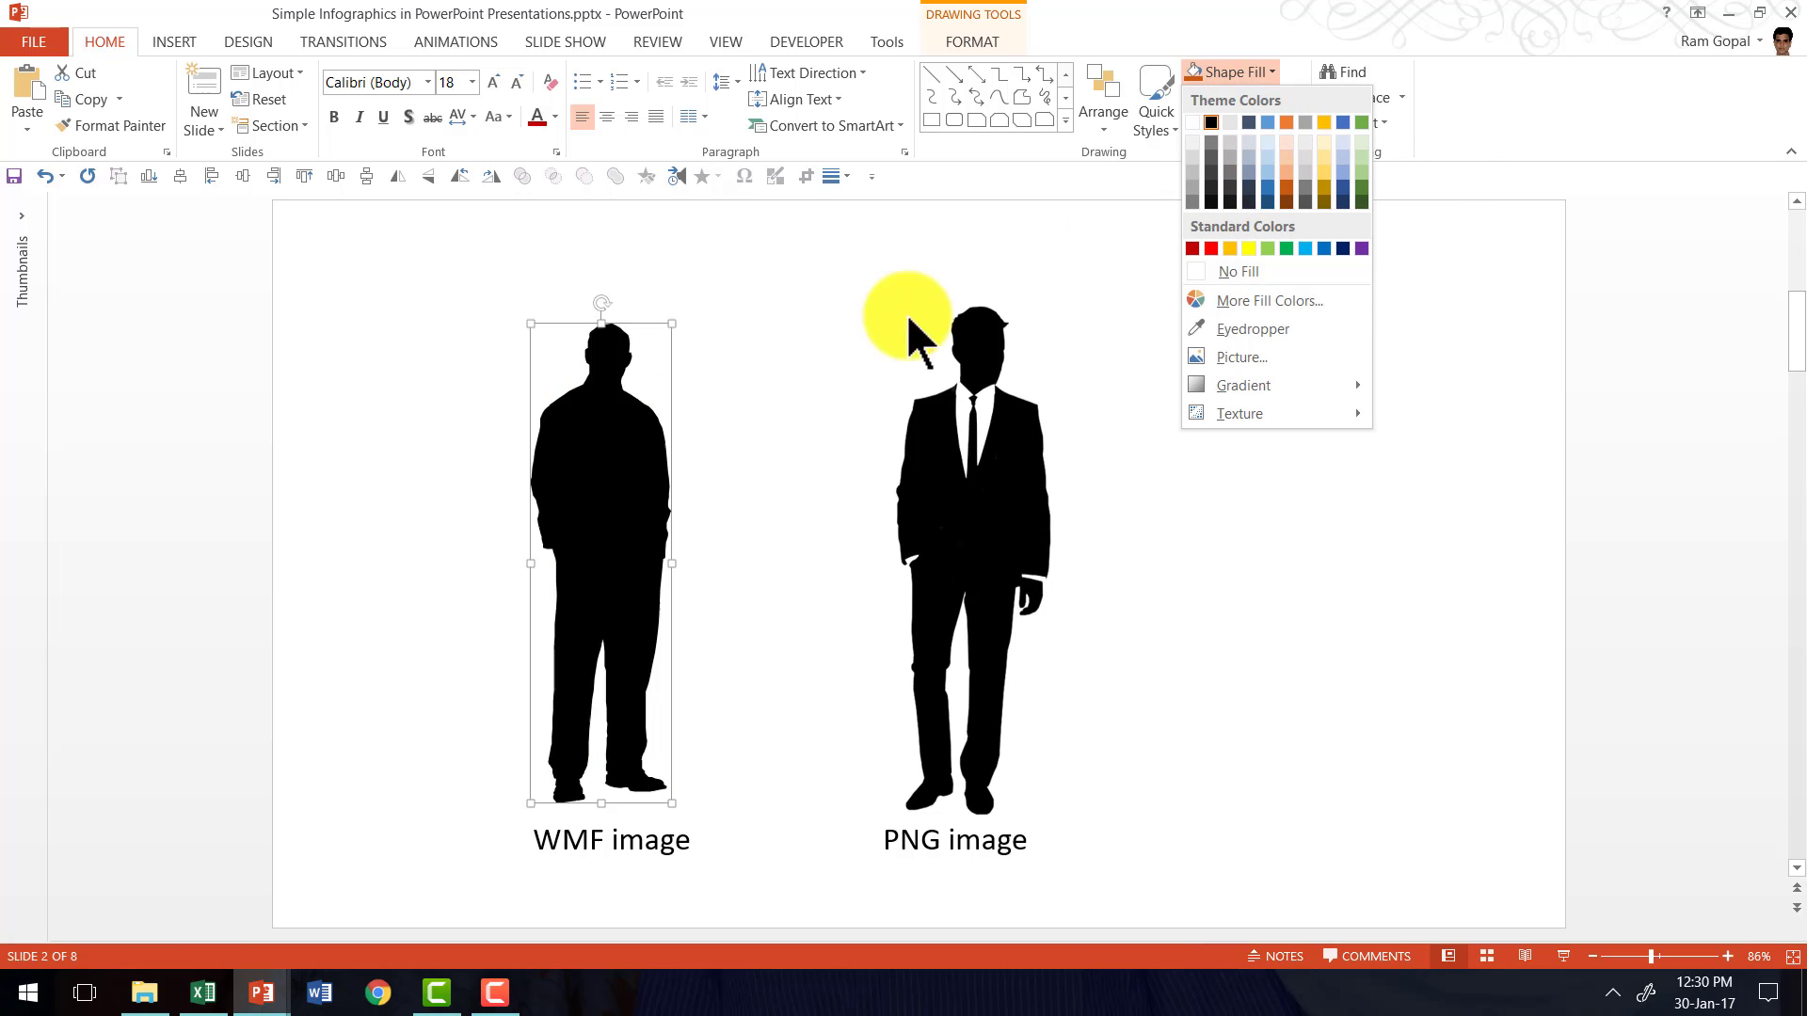
left_click(712, 401)
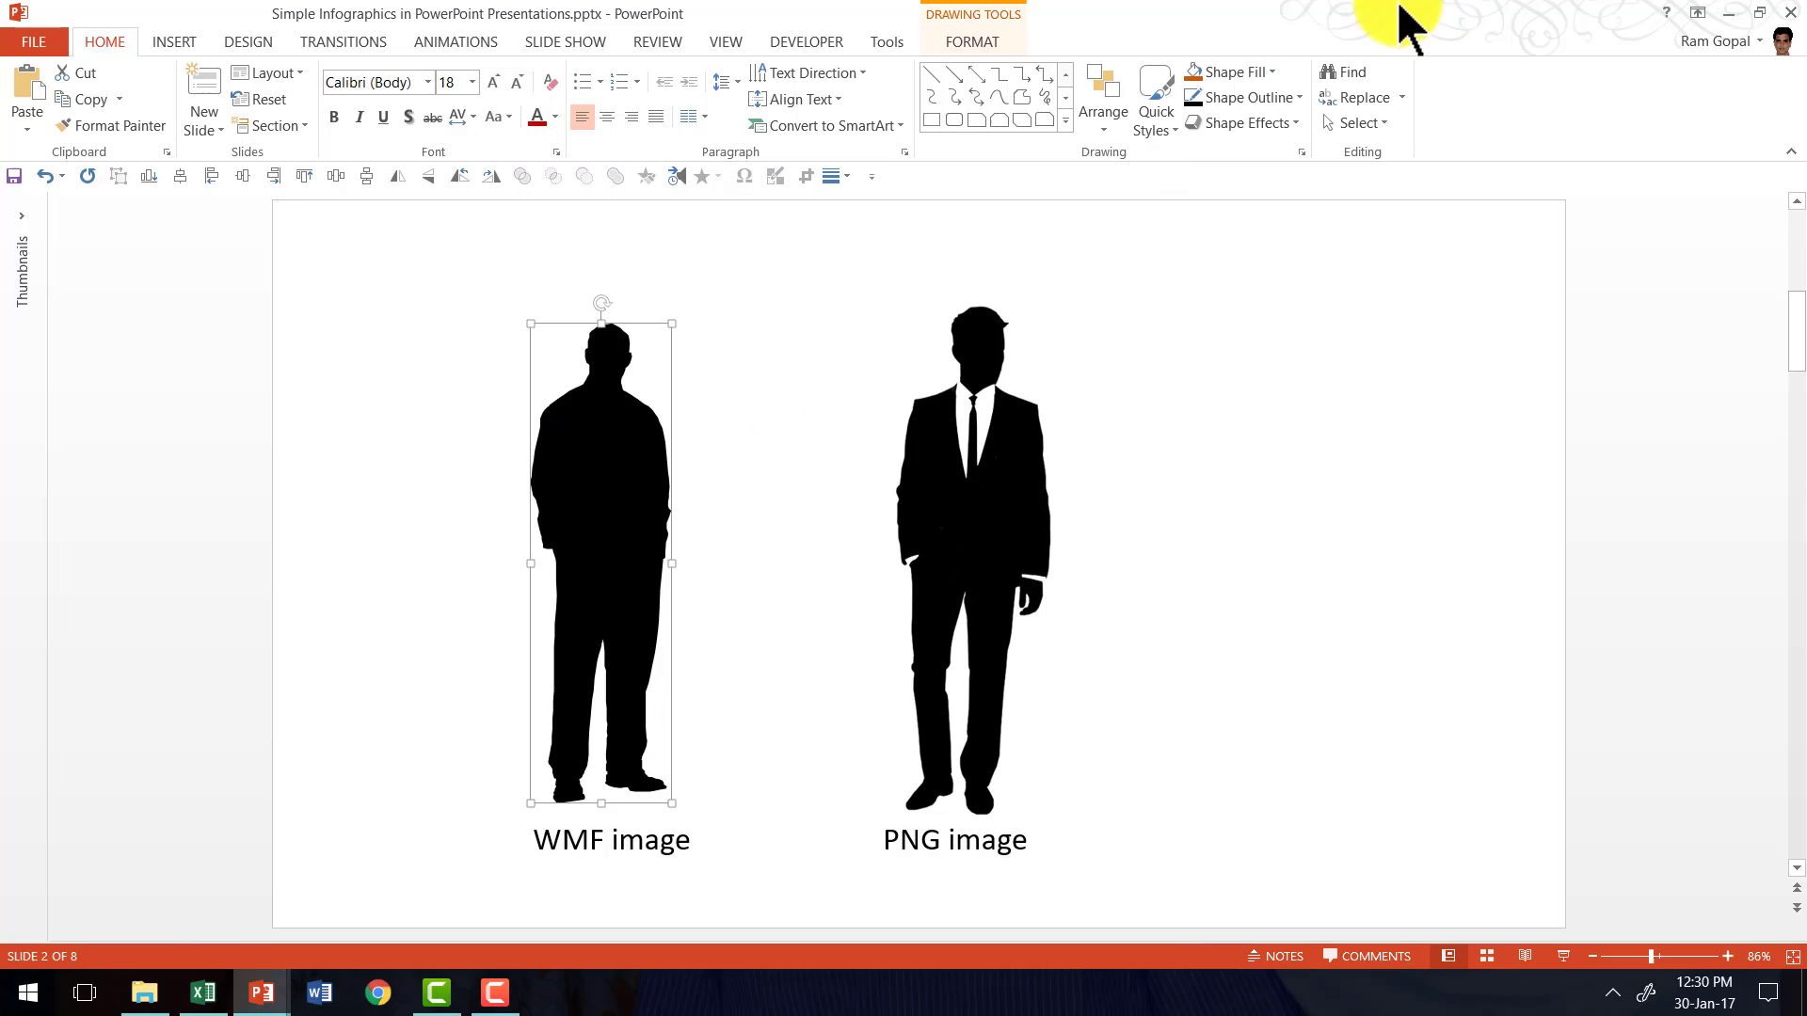
left_click(1216, 75)
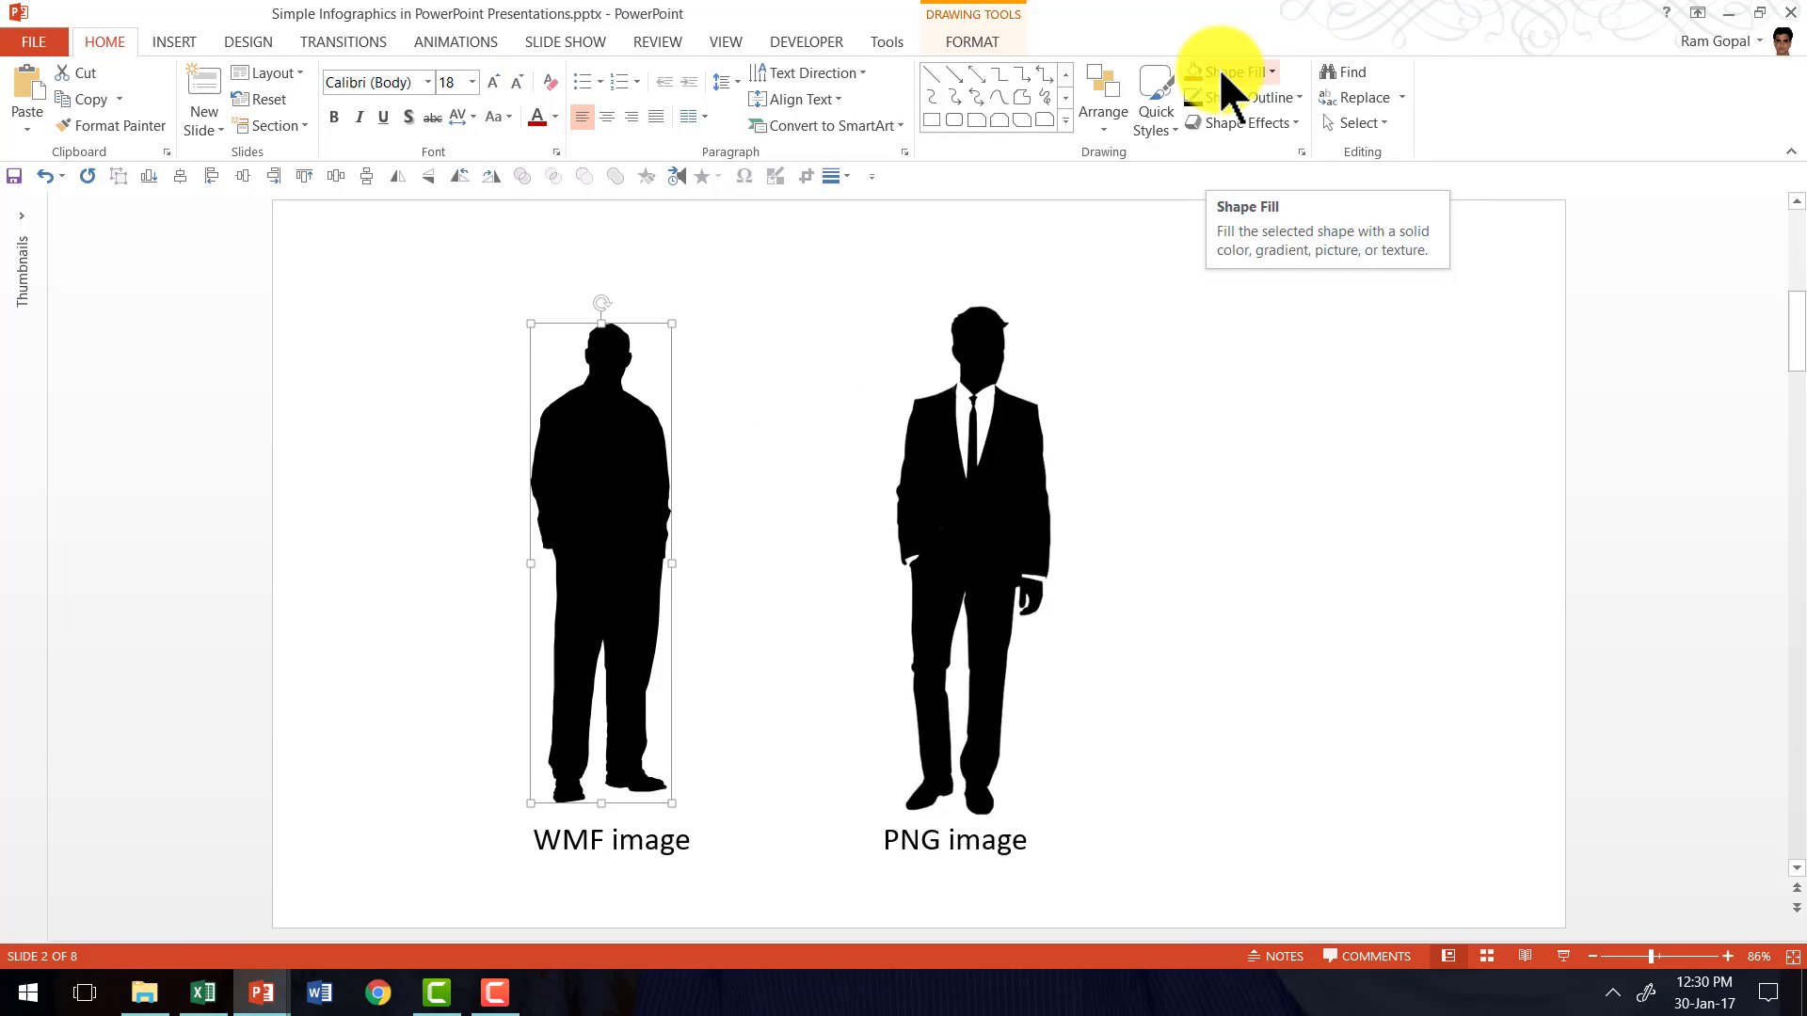
left_click(1009, 500)
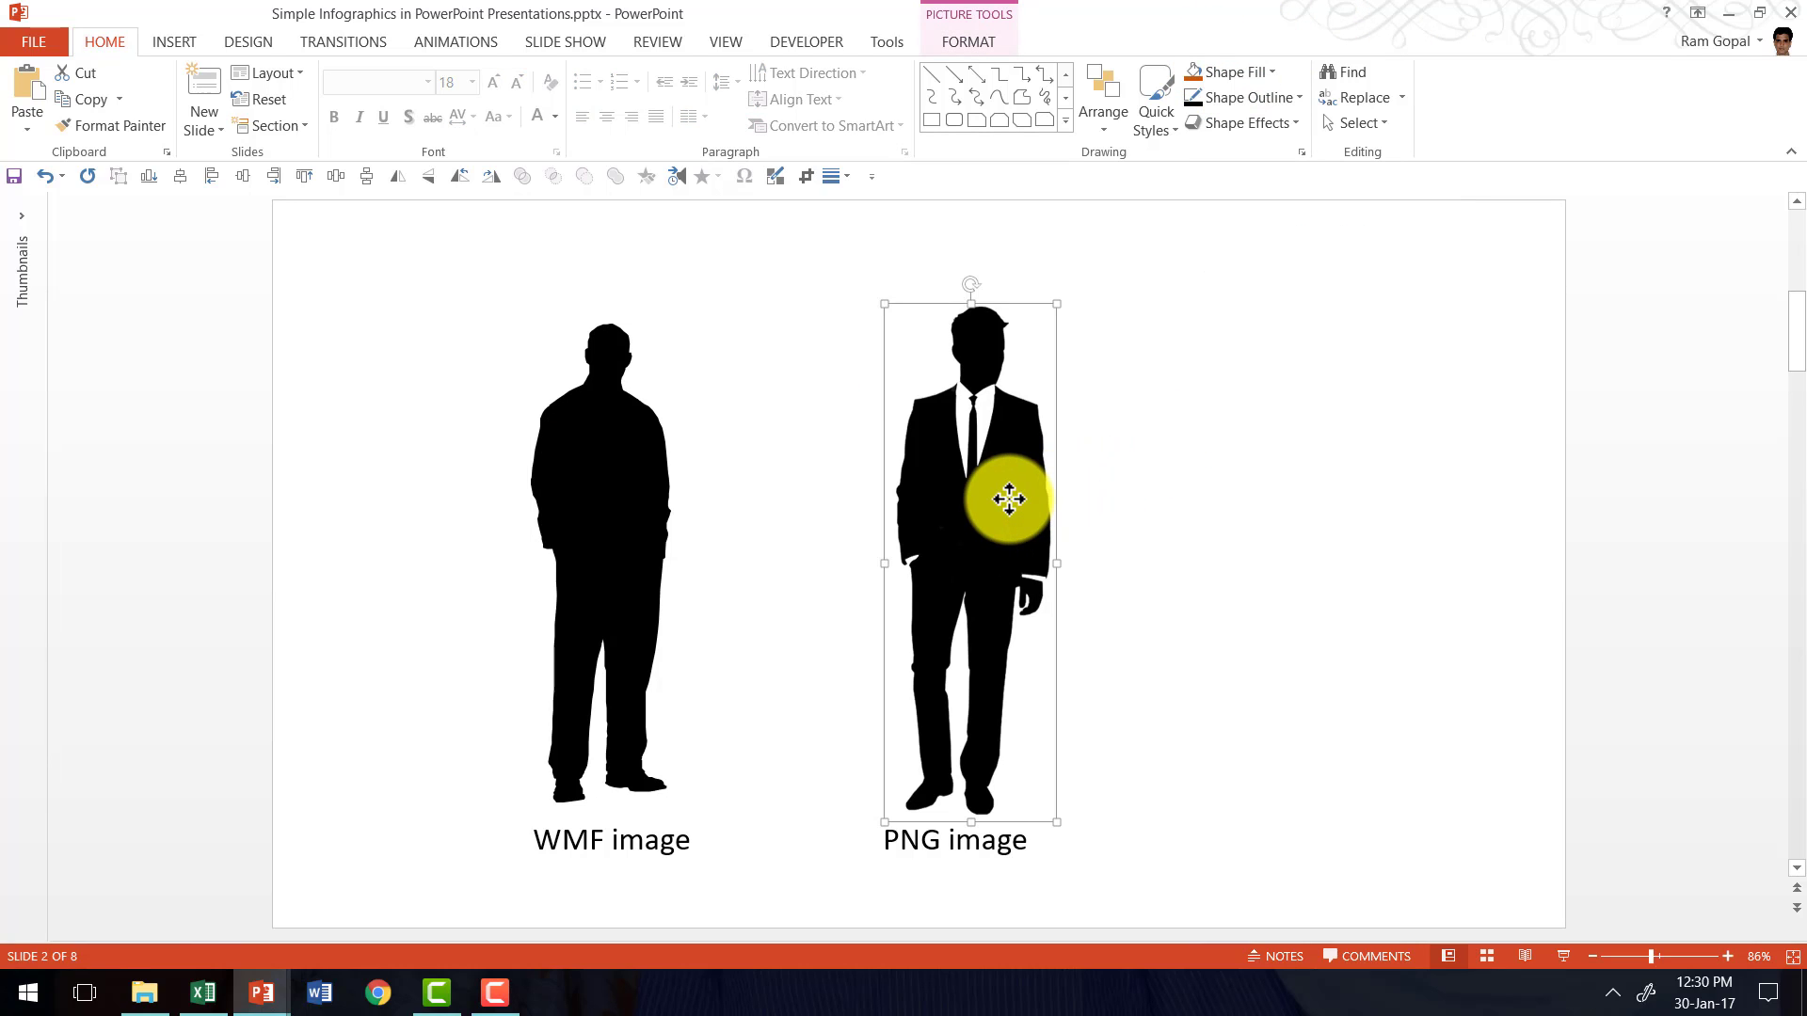
left_click(1254, 72)
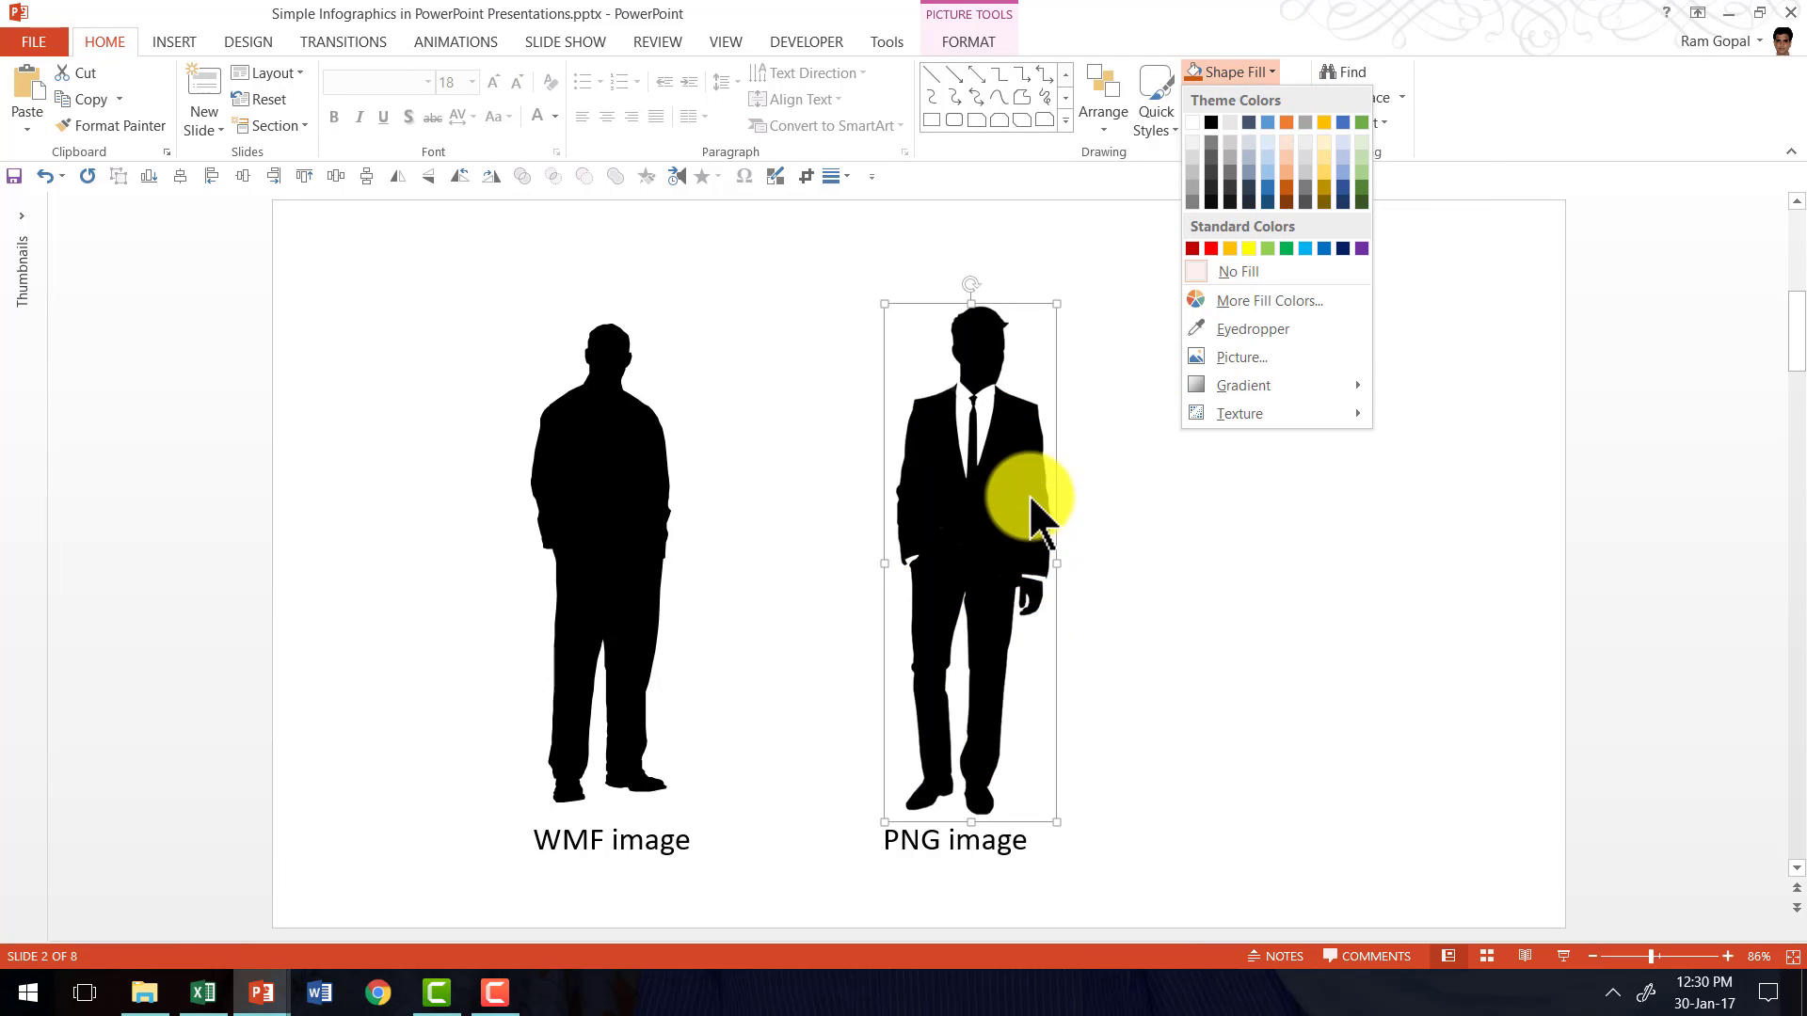
left_click(1294, 569)
left_click(1291, 542)
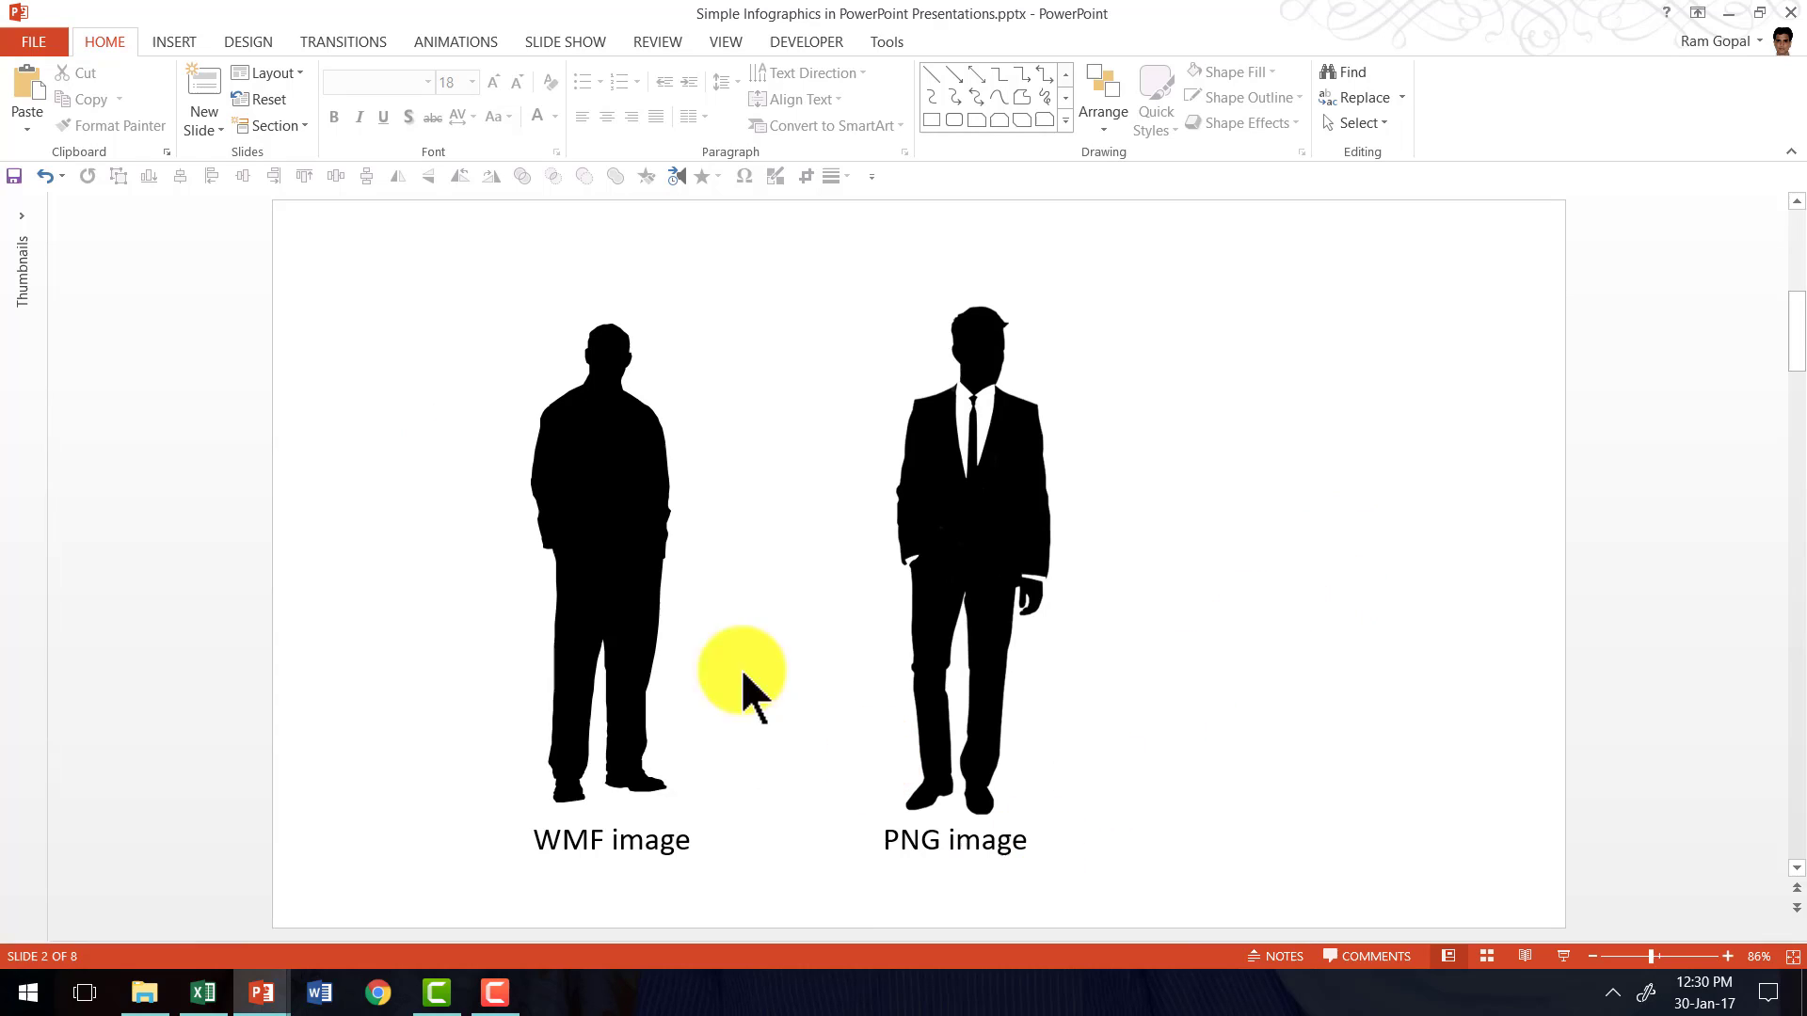
- Duplicate the WMF man right of the PNG man, filled white with a black outline
left_click(605, 427)
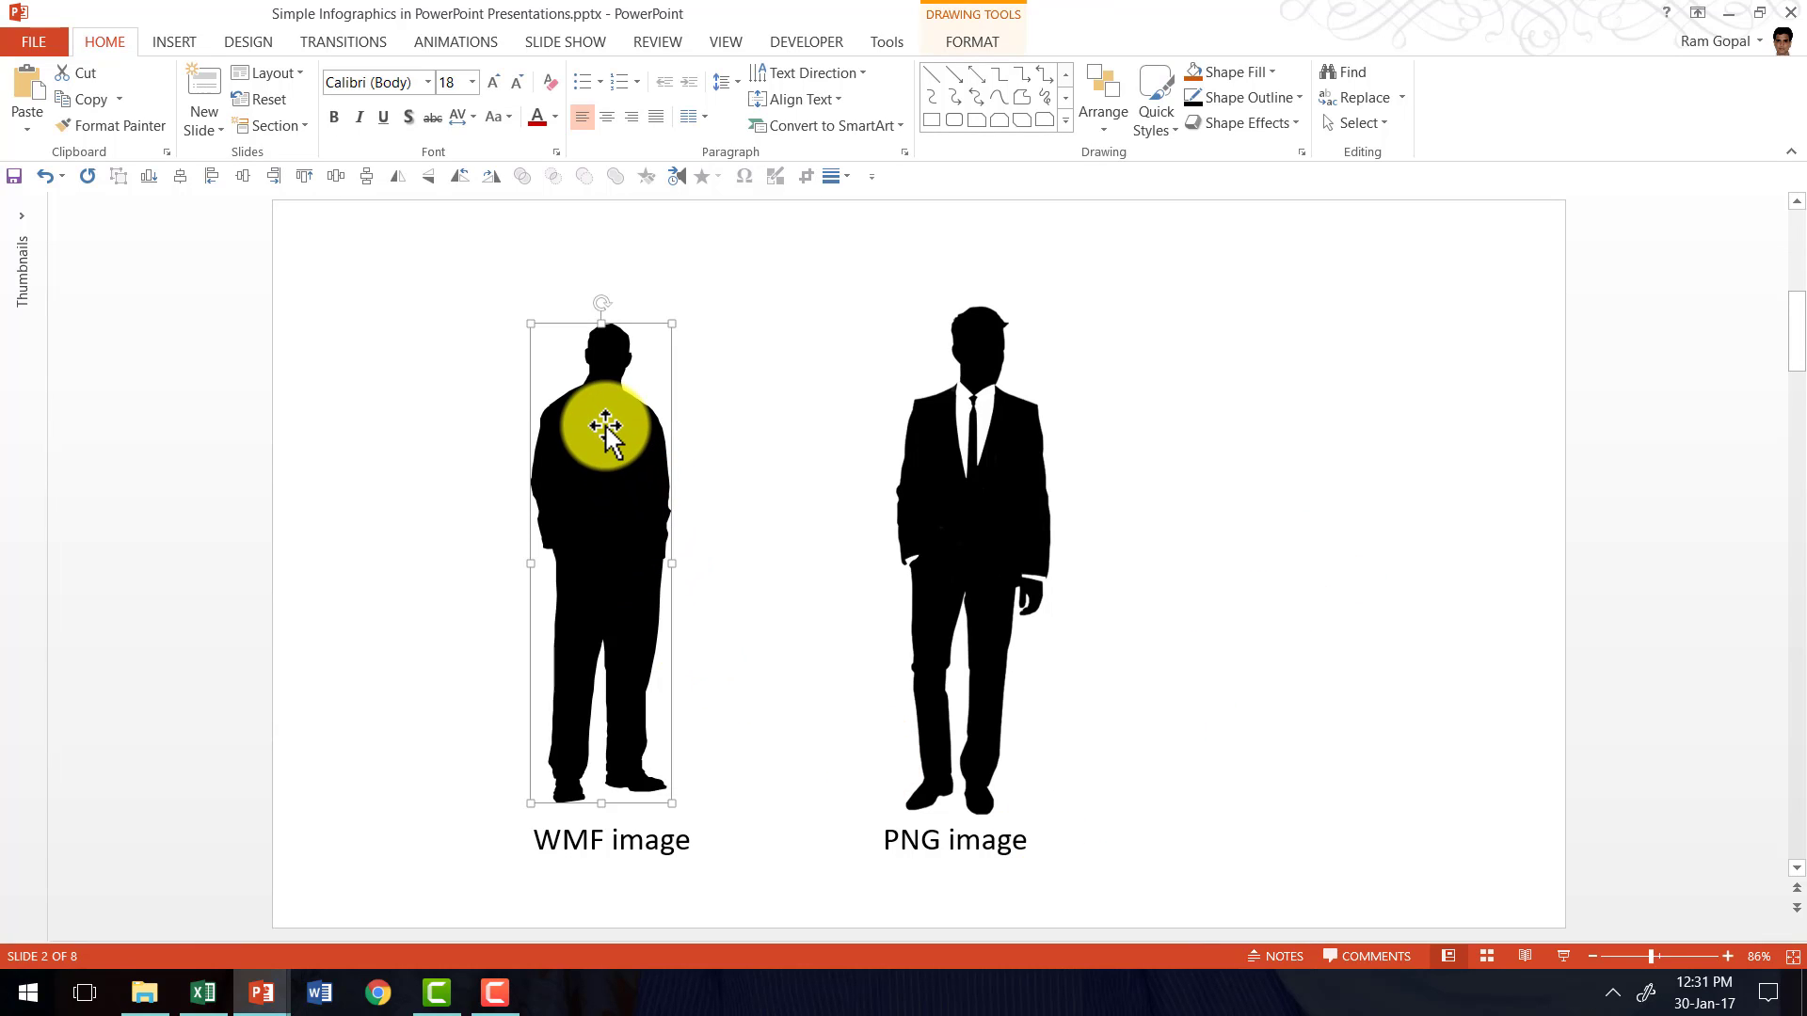
left_click_drag(605, 427, 1229, 442)
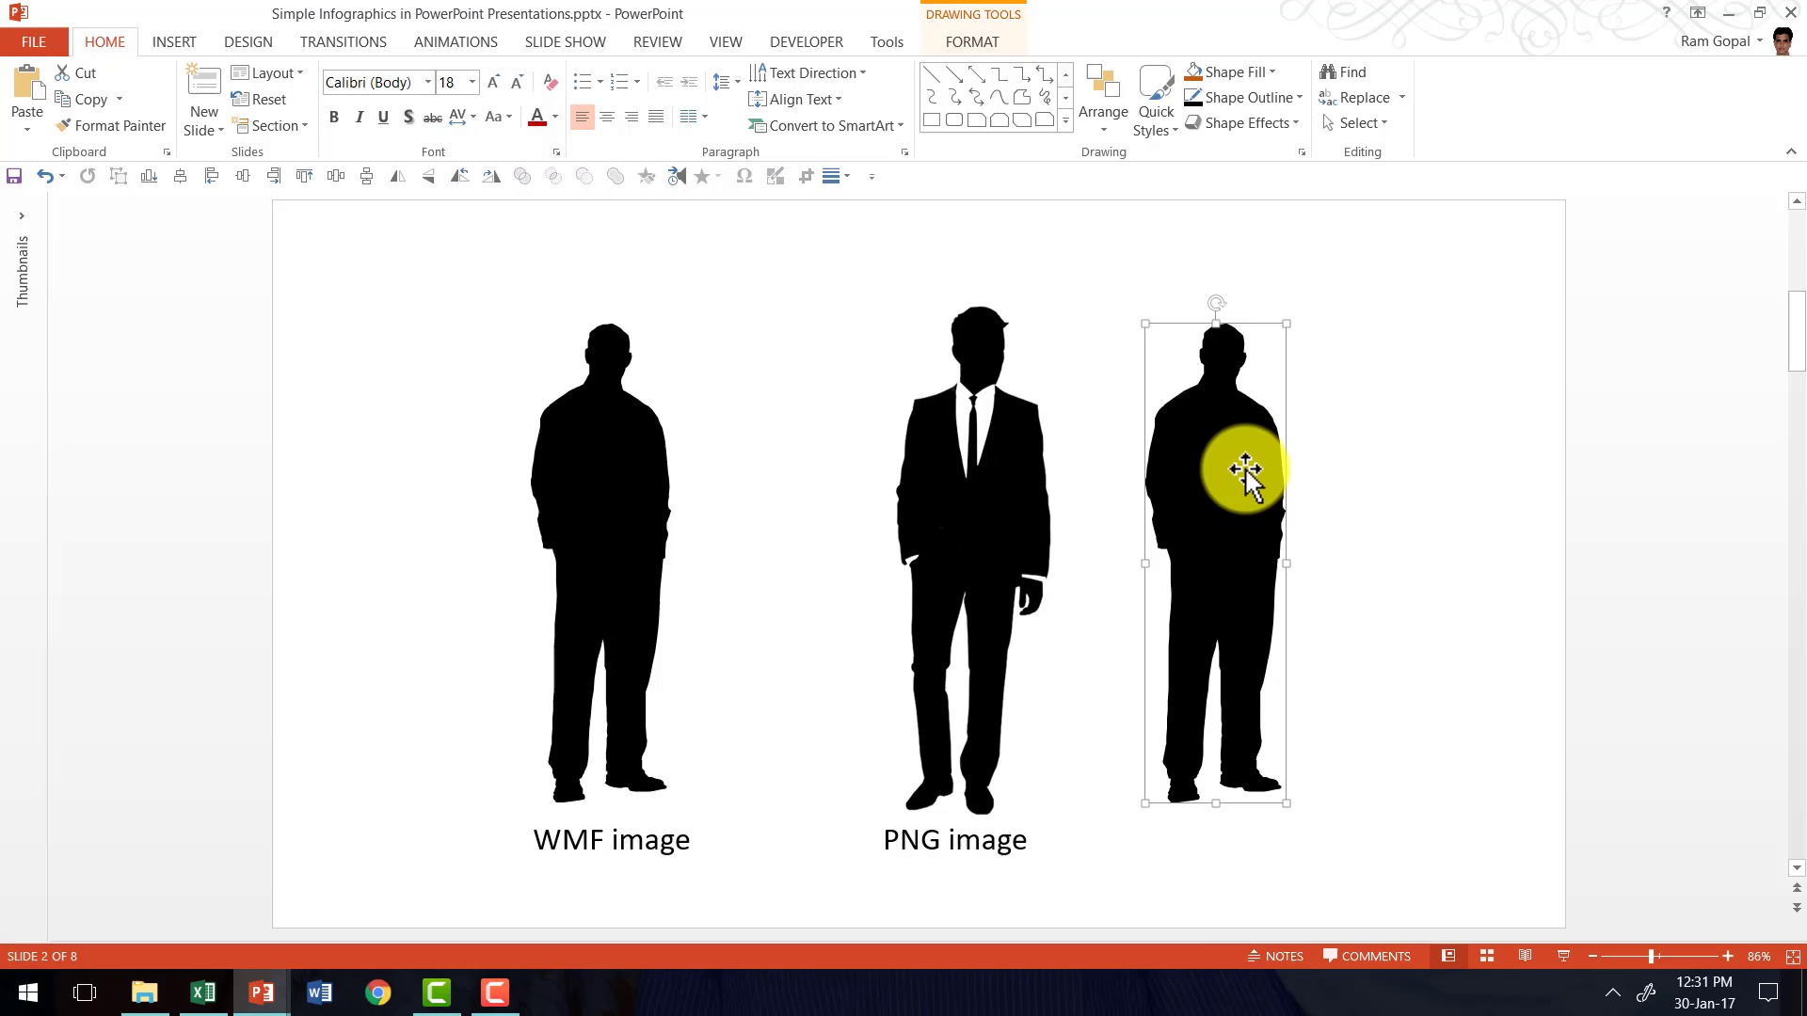
left_click(1239, 70)
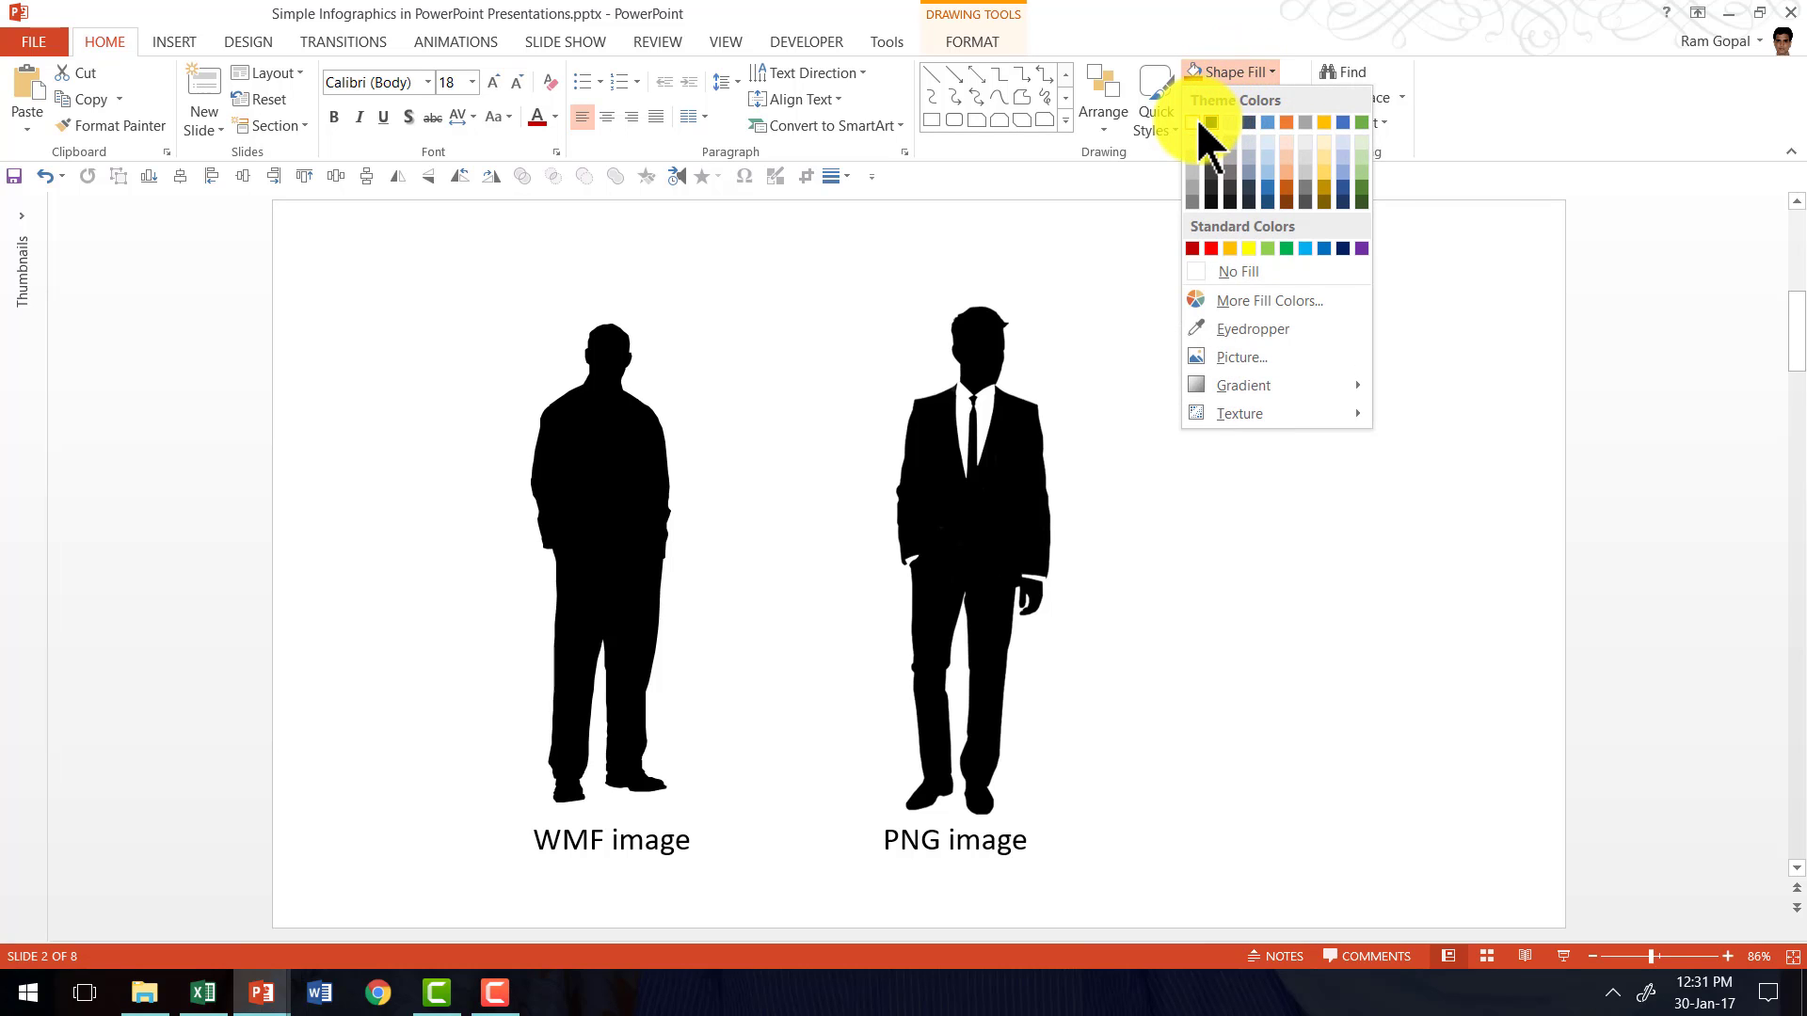
left_click(1195, 121)
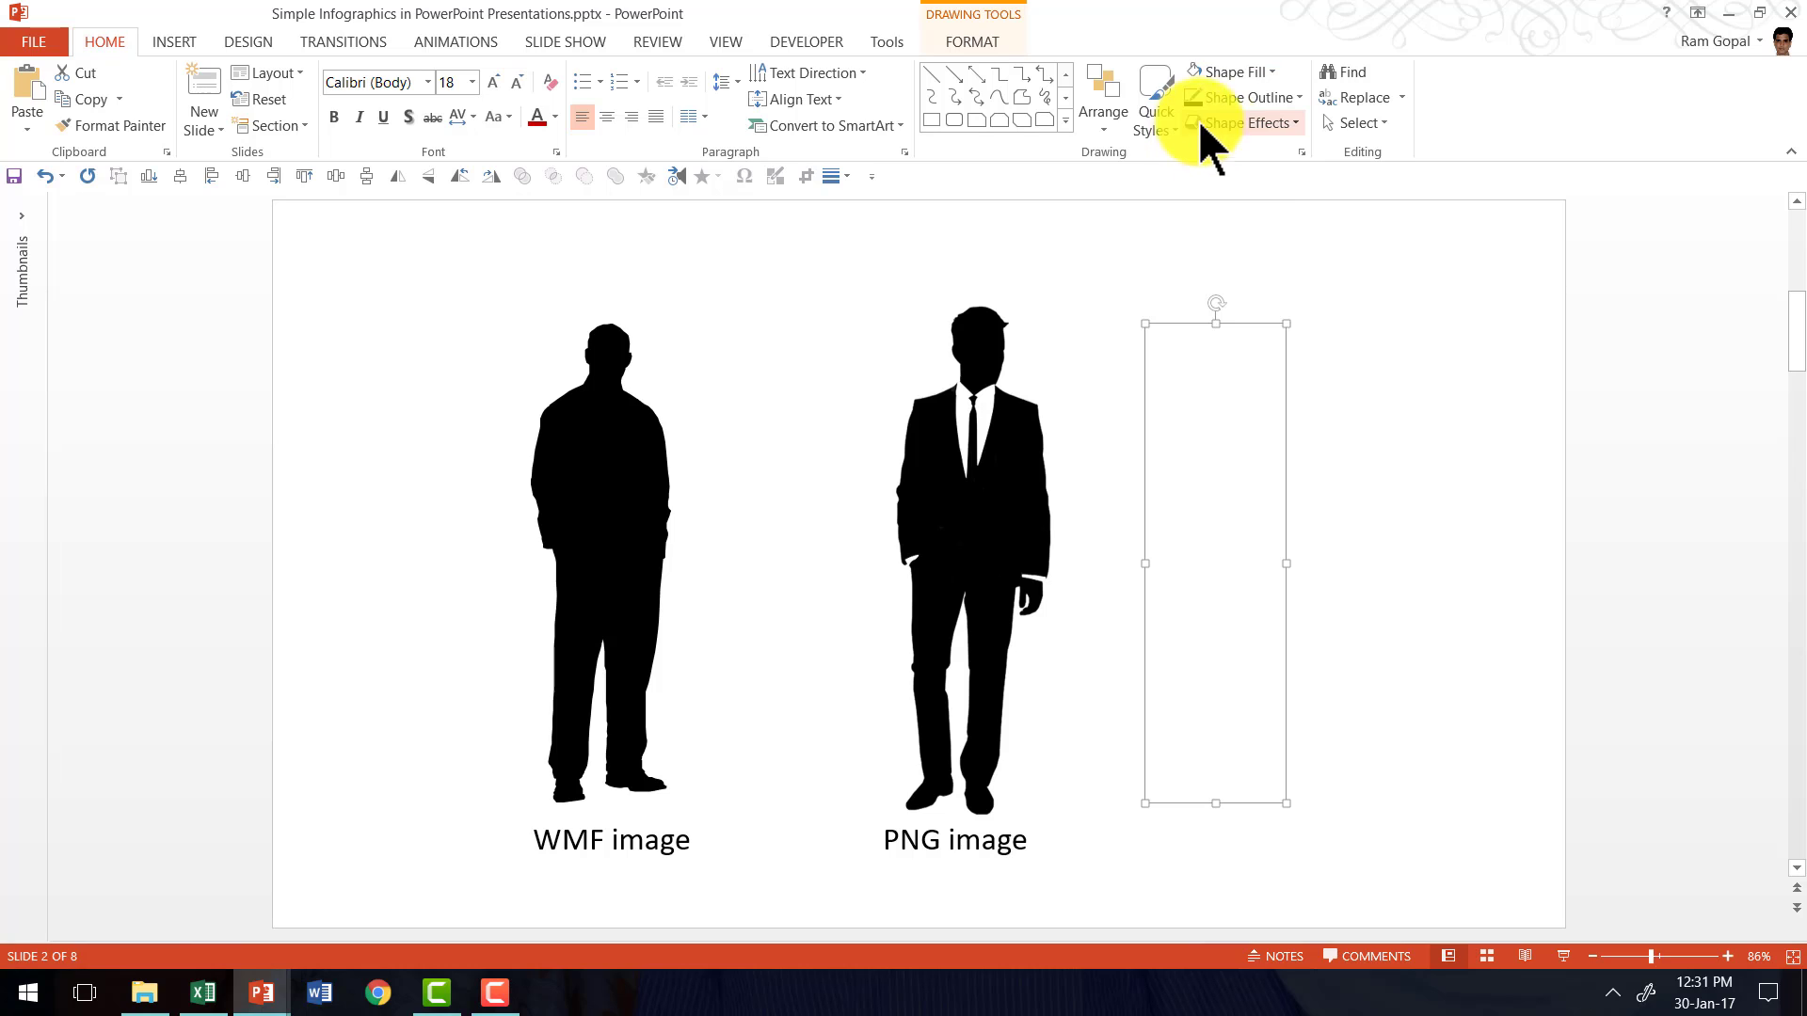
left_click(1244, 95)
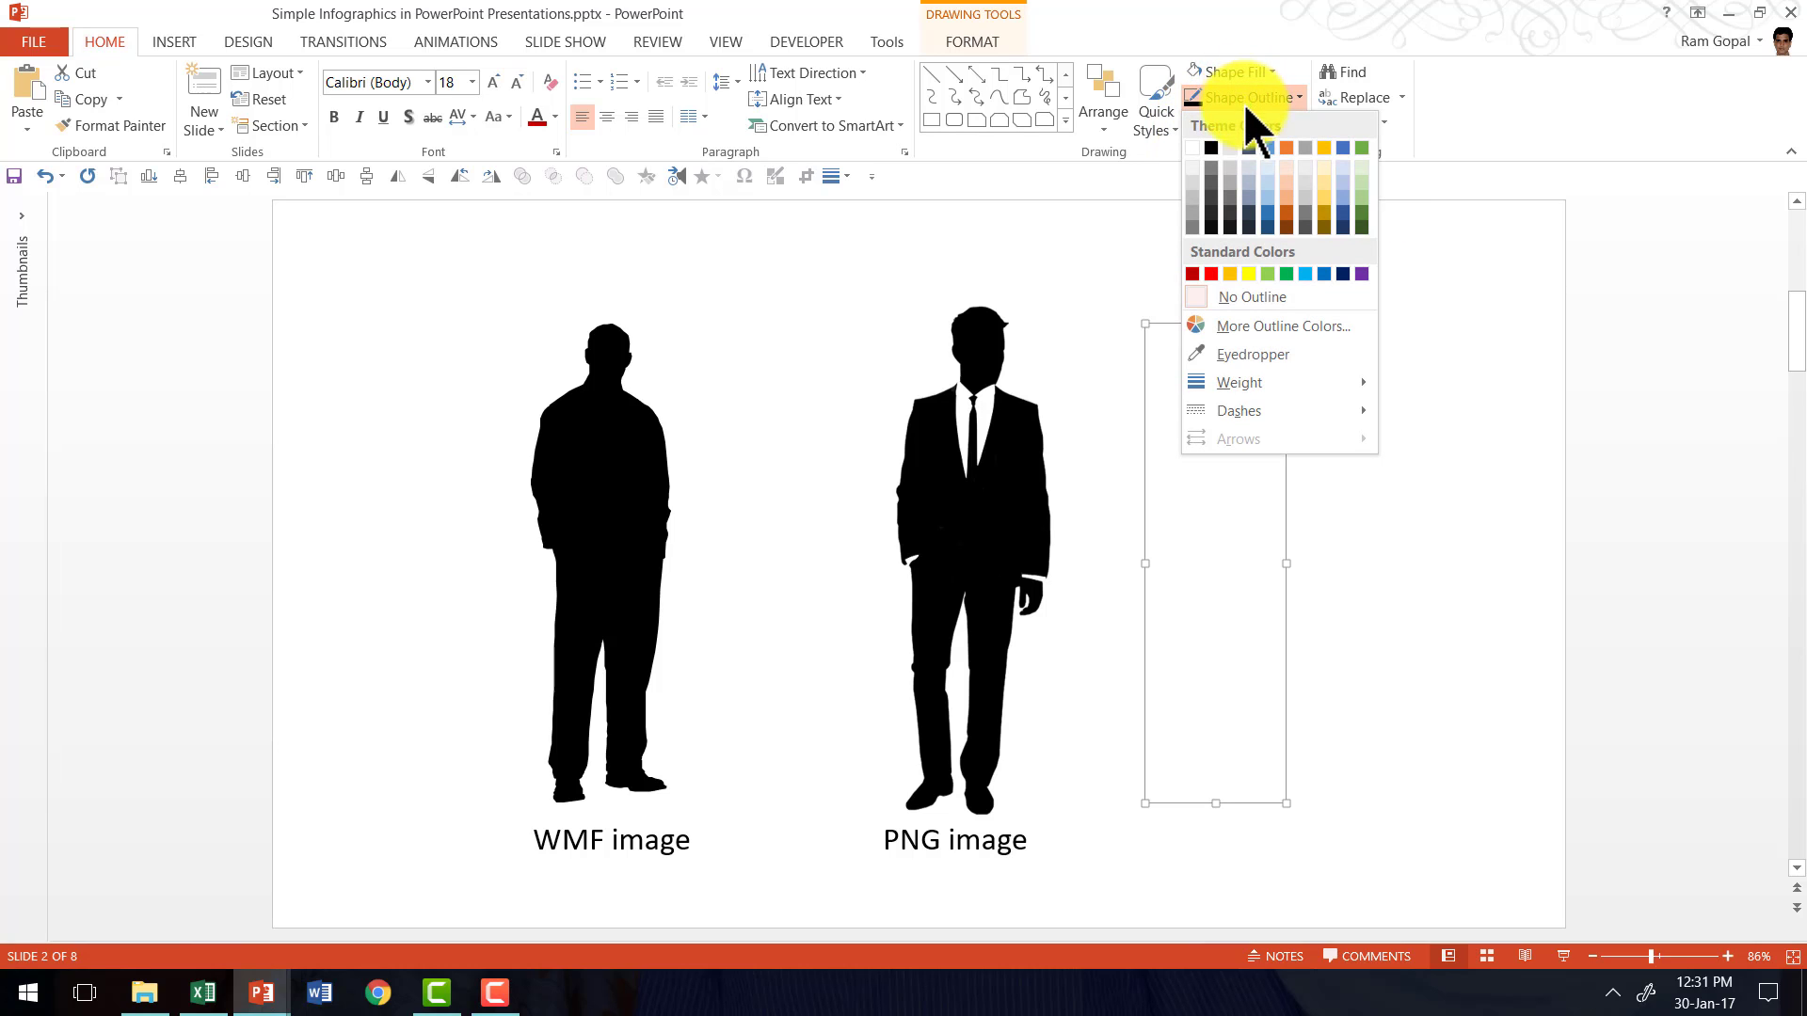
left_click(1211, 148)
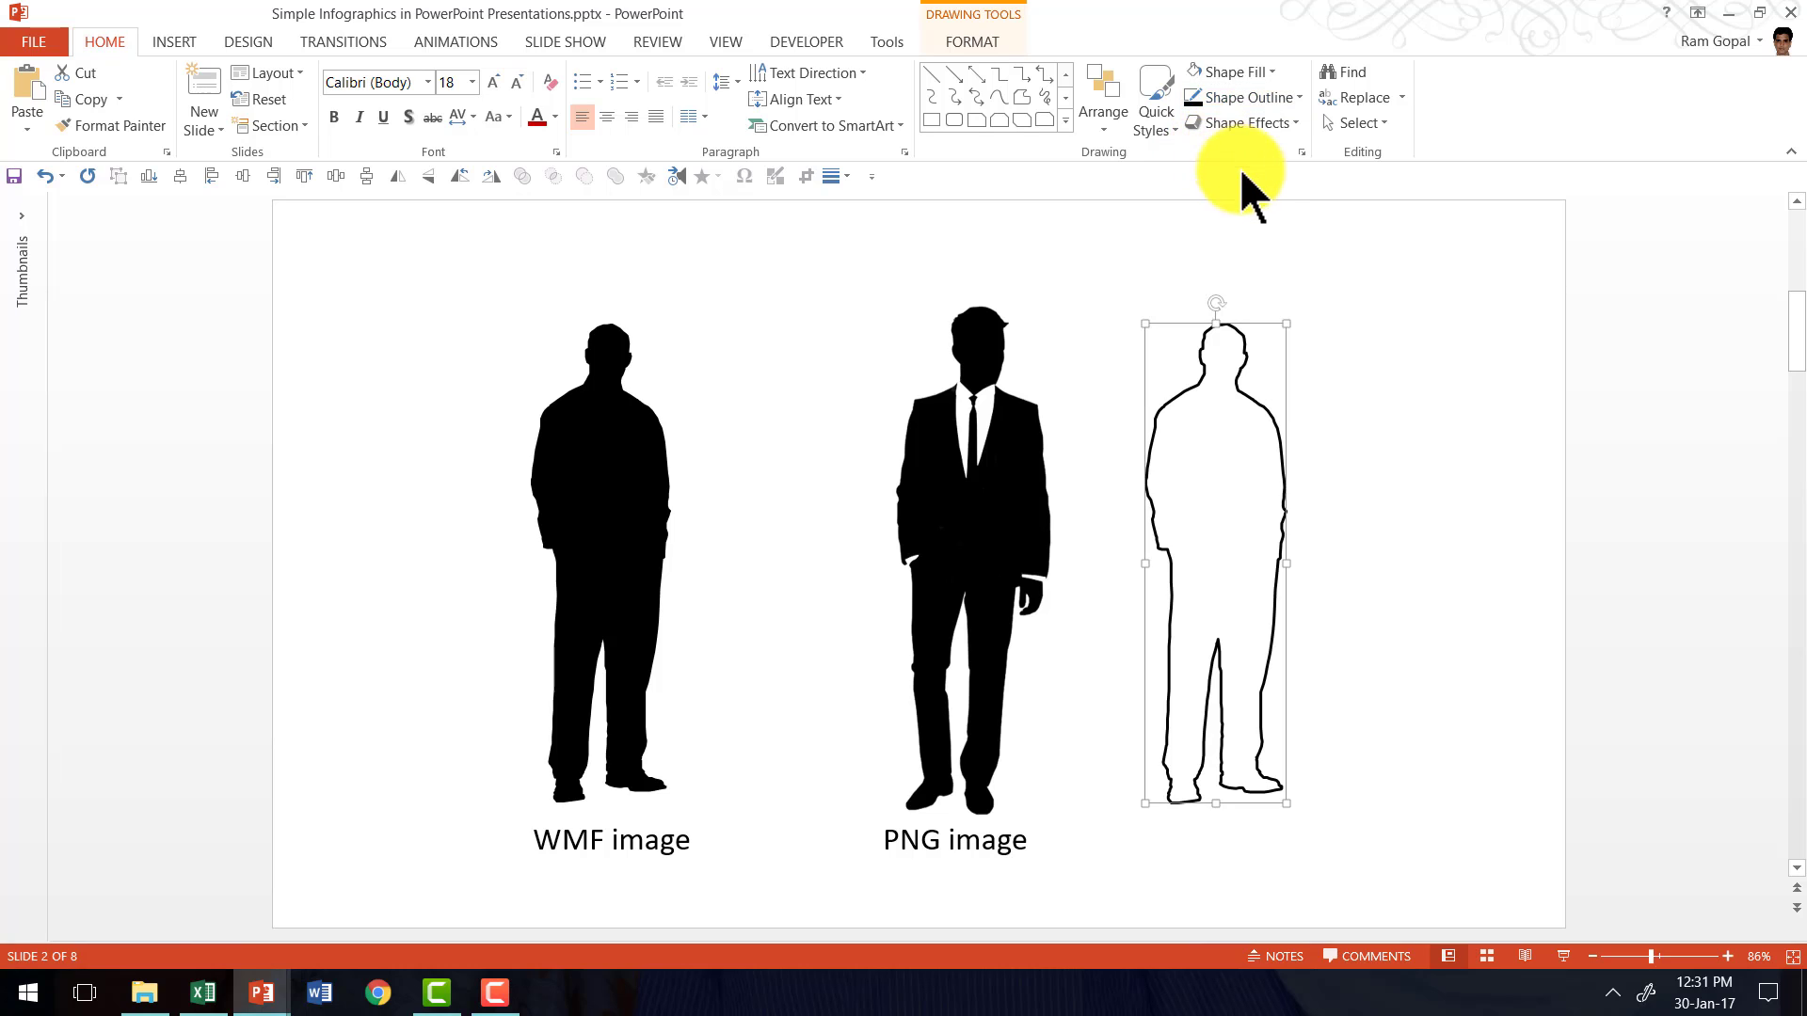
left_click(1256, 95)
mouse_move(1251, 382)
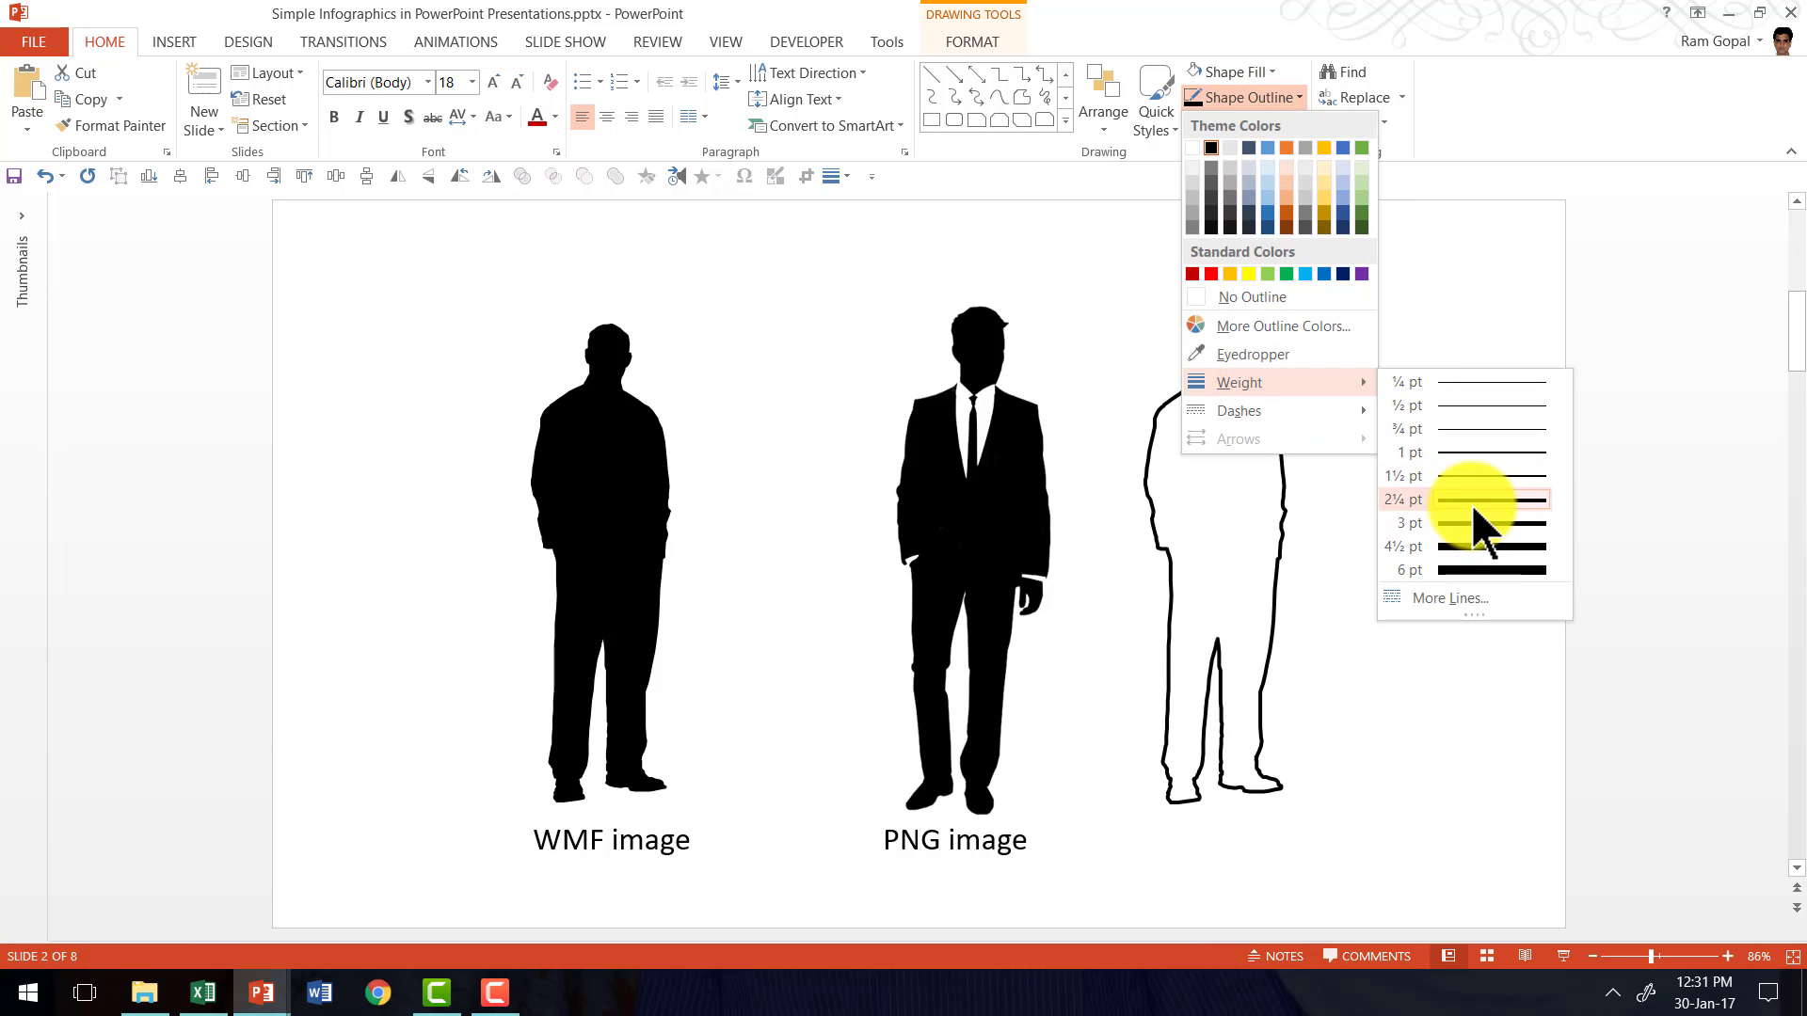
- Set the outline weight to 2¼ pt, then bring up the slide's paste options for a picture copy
left_click(1408, 504)
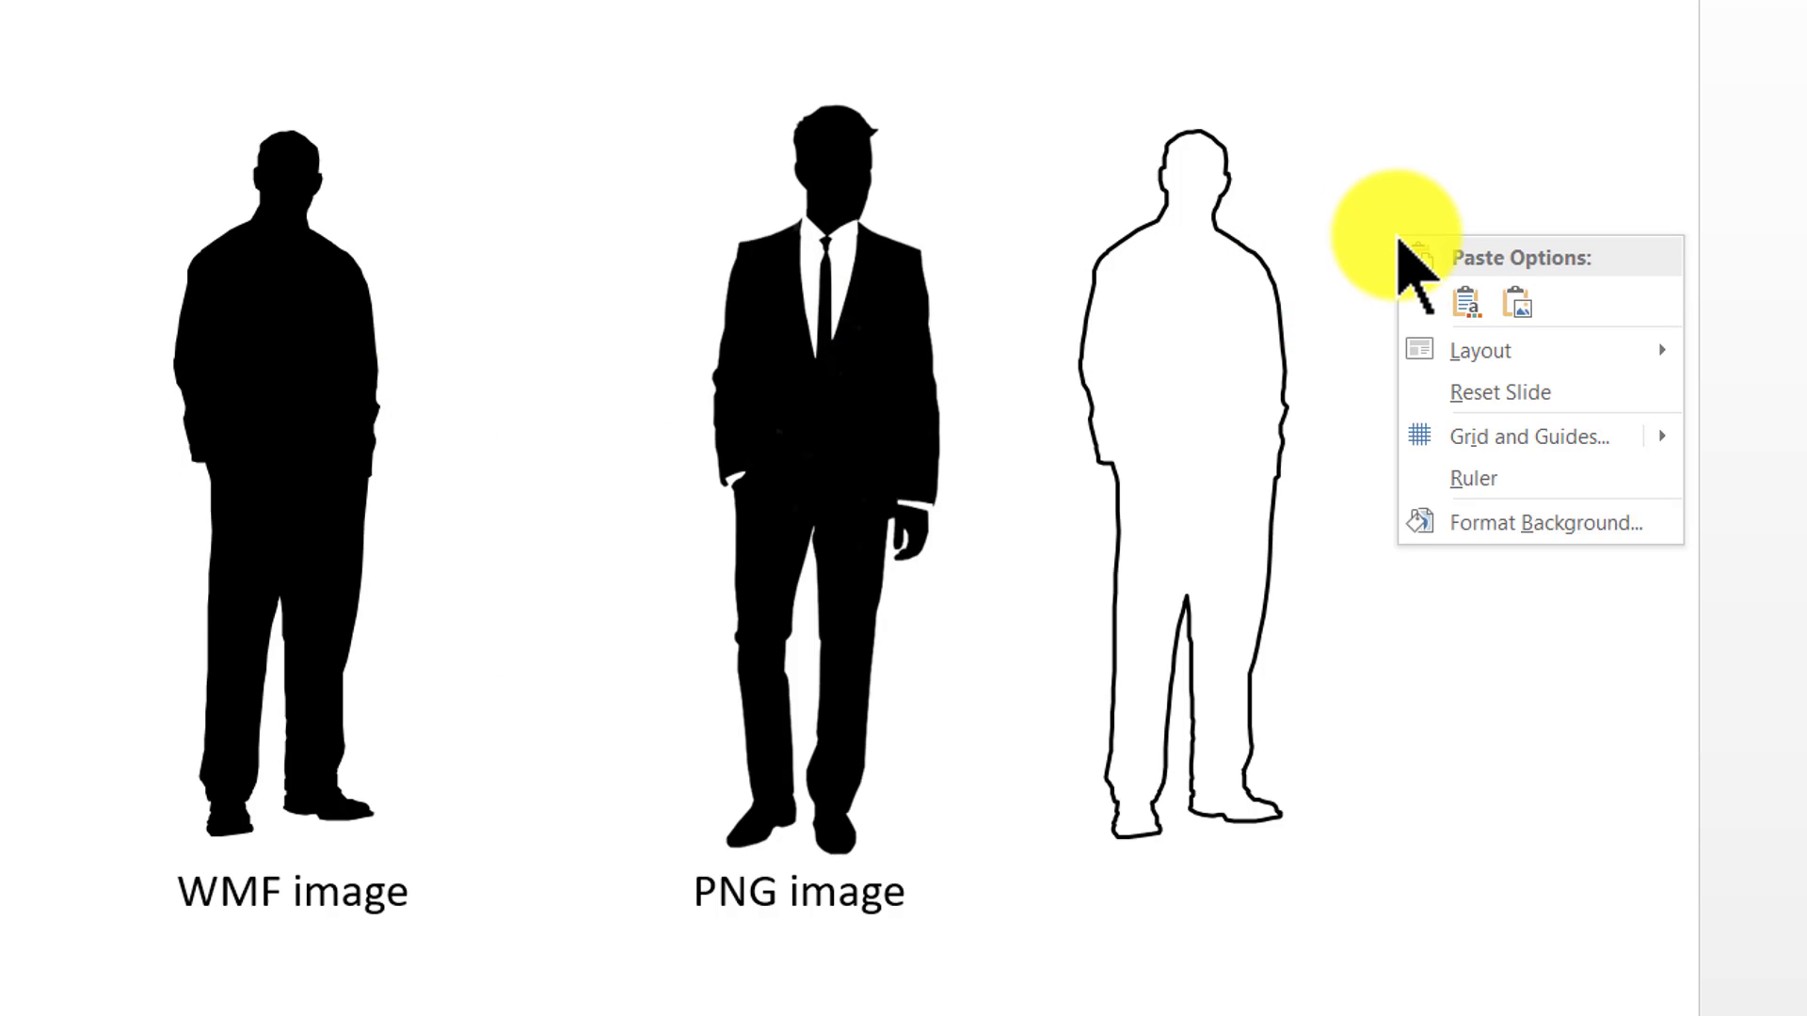
left_click(1341, 229)
right_click(1351, 220)
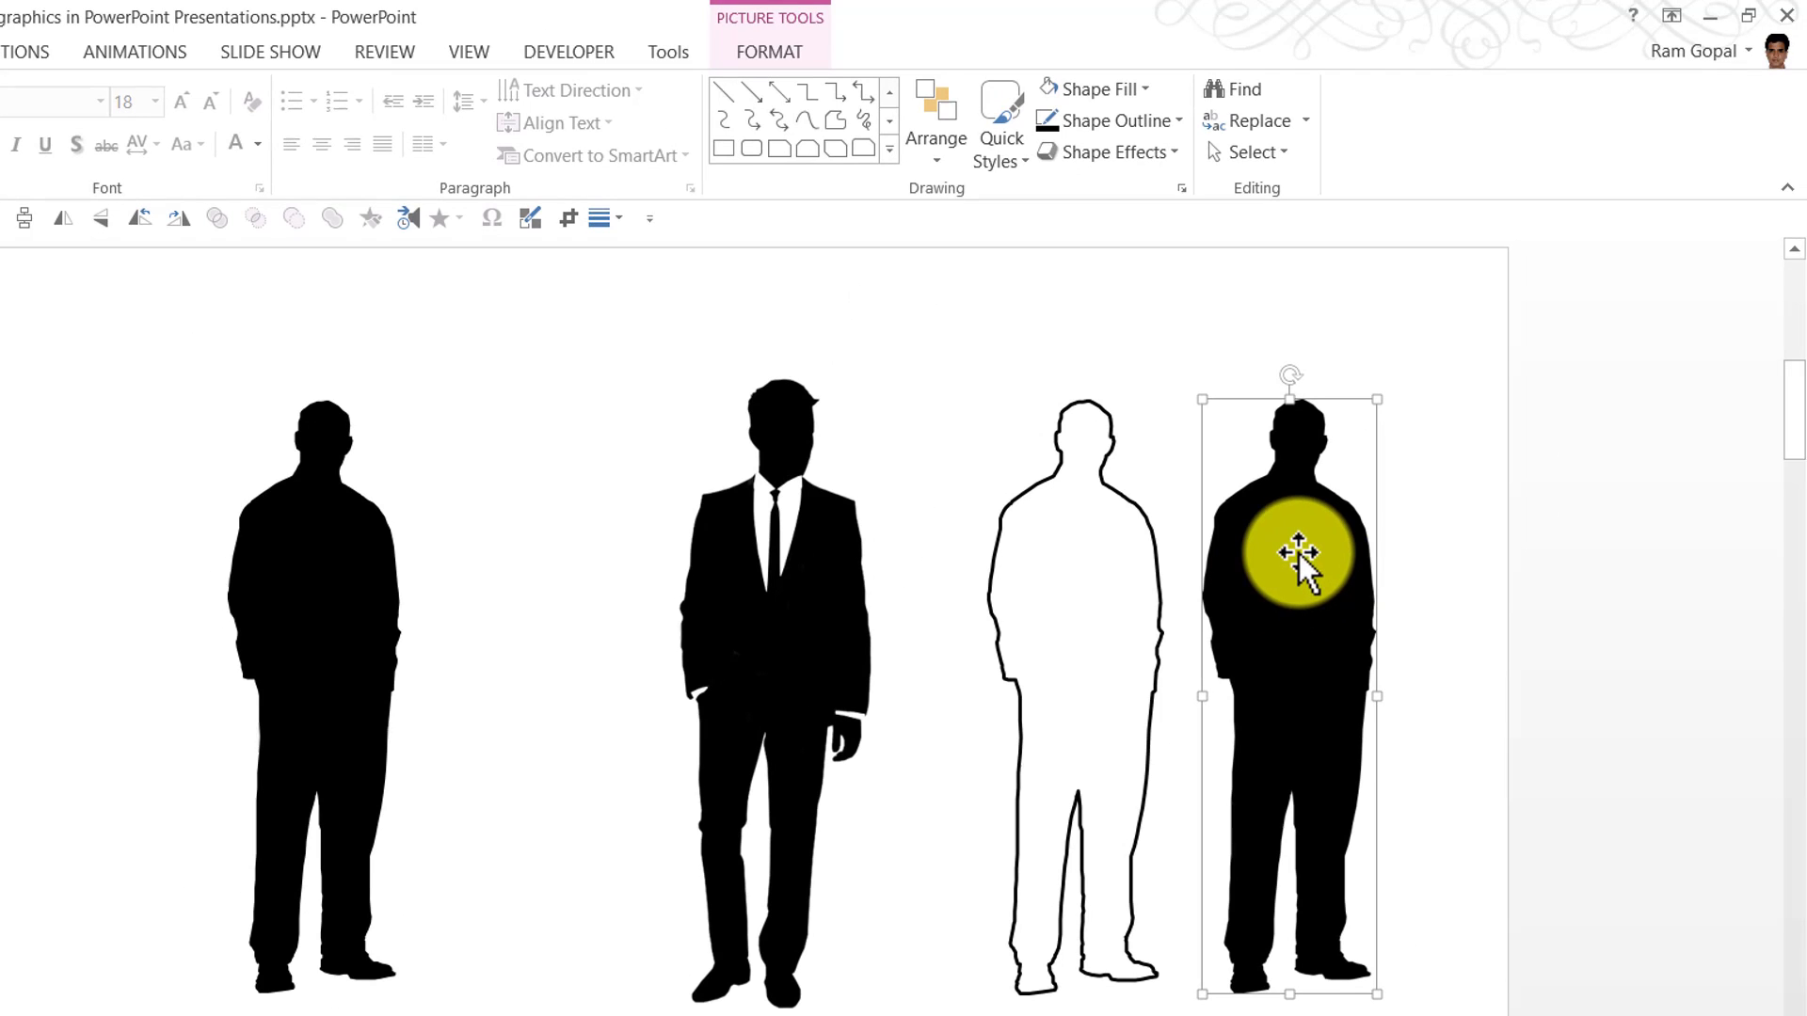
- Crop the black picture copy to 2.92" tall and lay it over the outlined figure
left_click(765, 52)
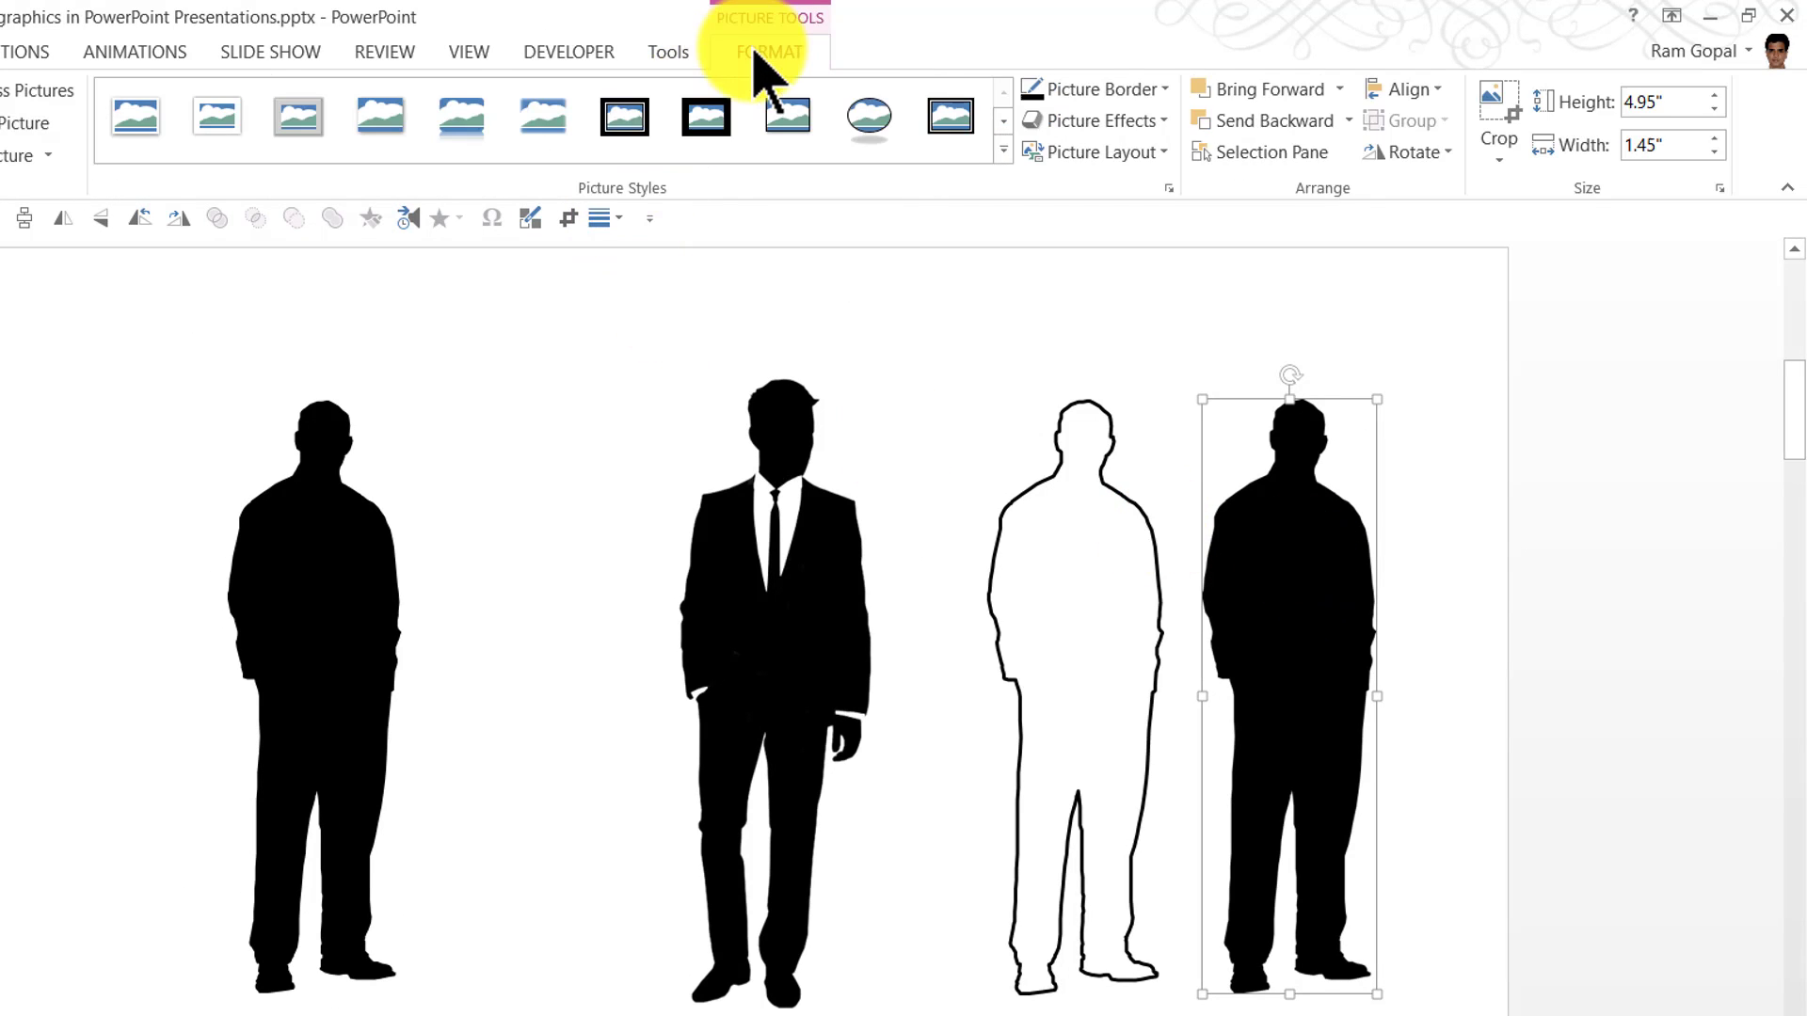
left_click(1505, 117)
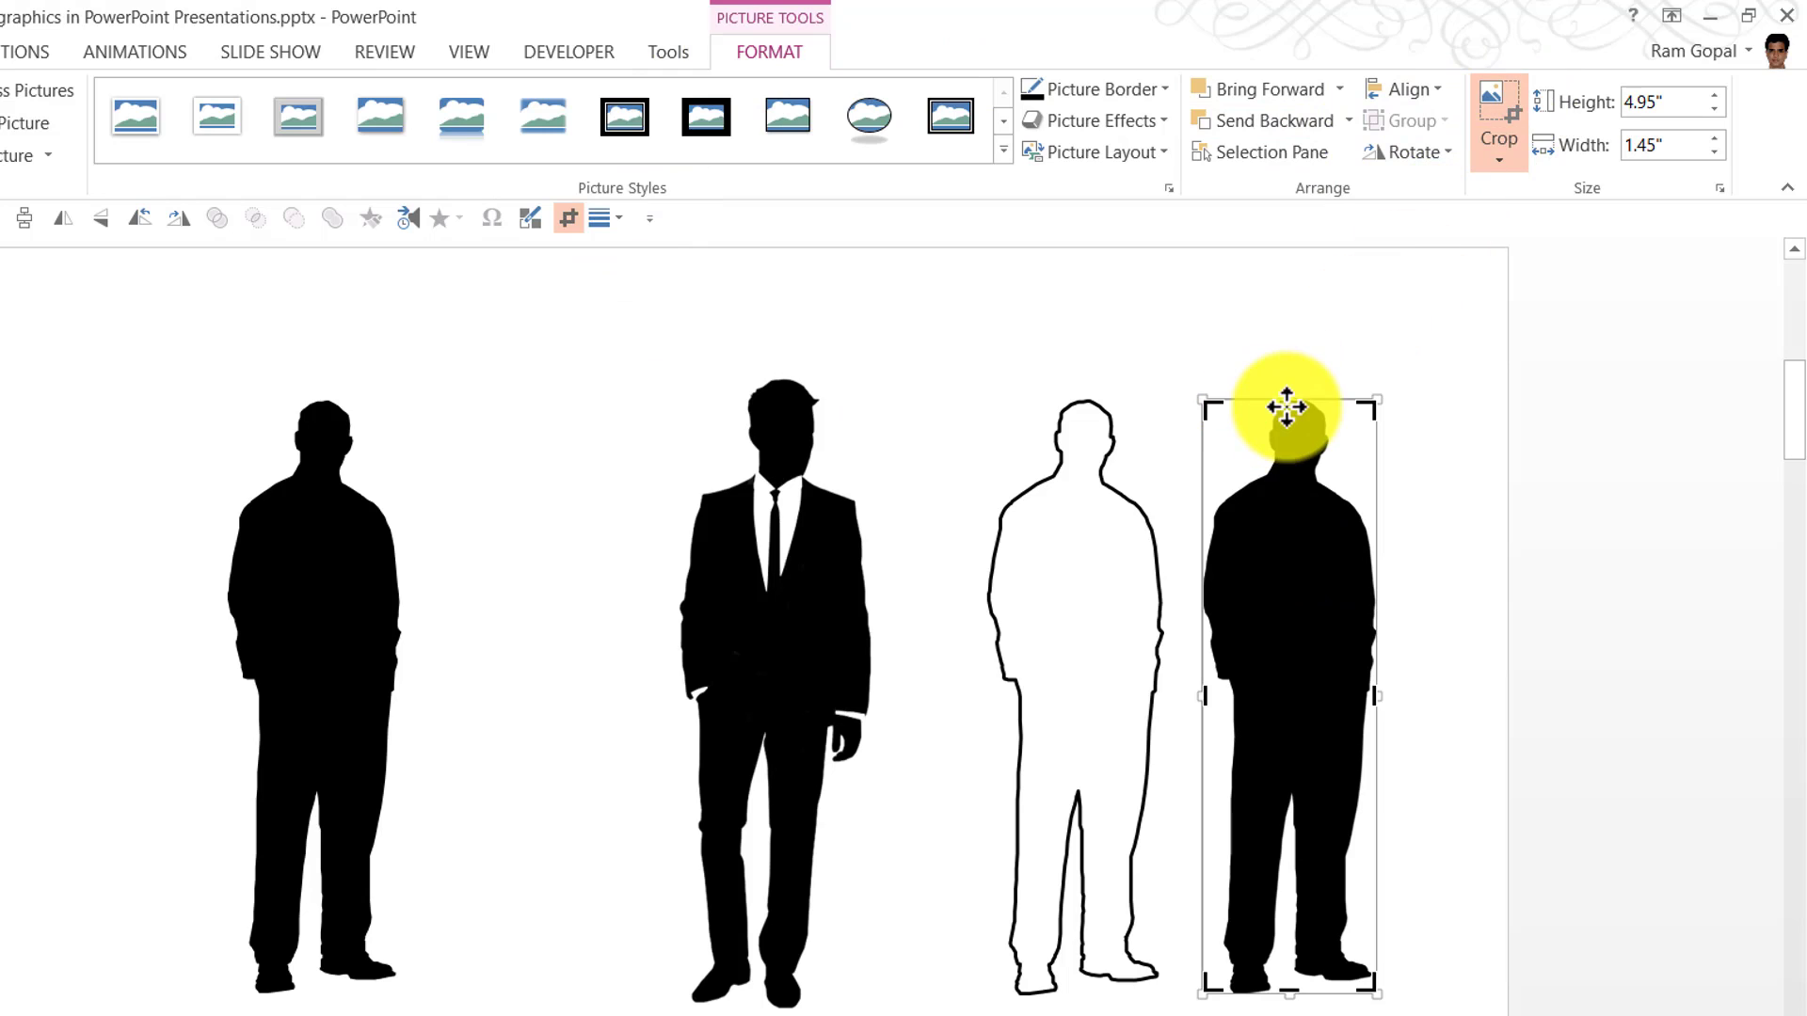
left_click_drag(1287, 405, 1092, 696)
left_click(1477, 752)
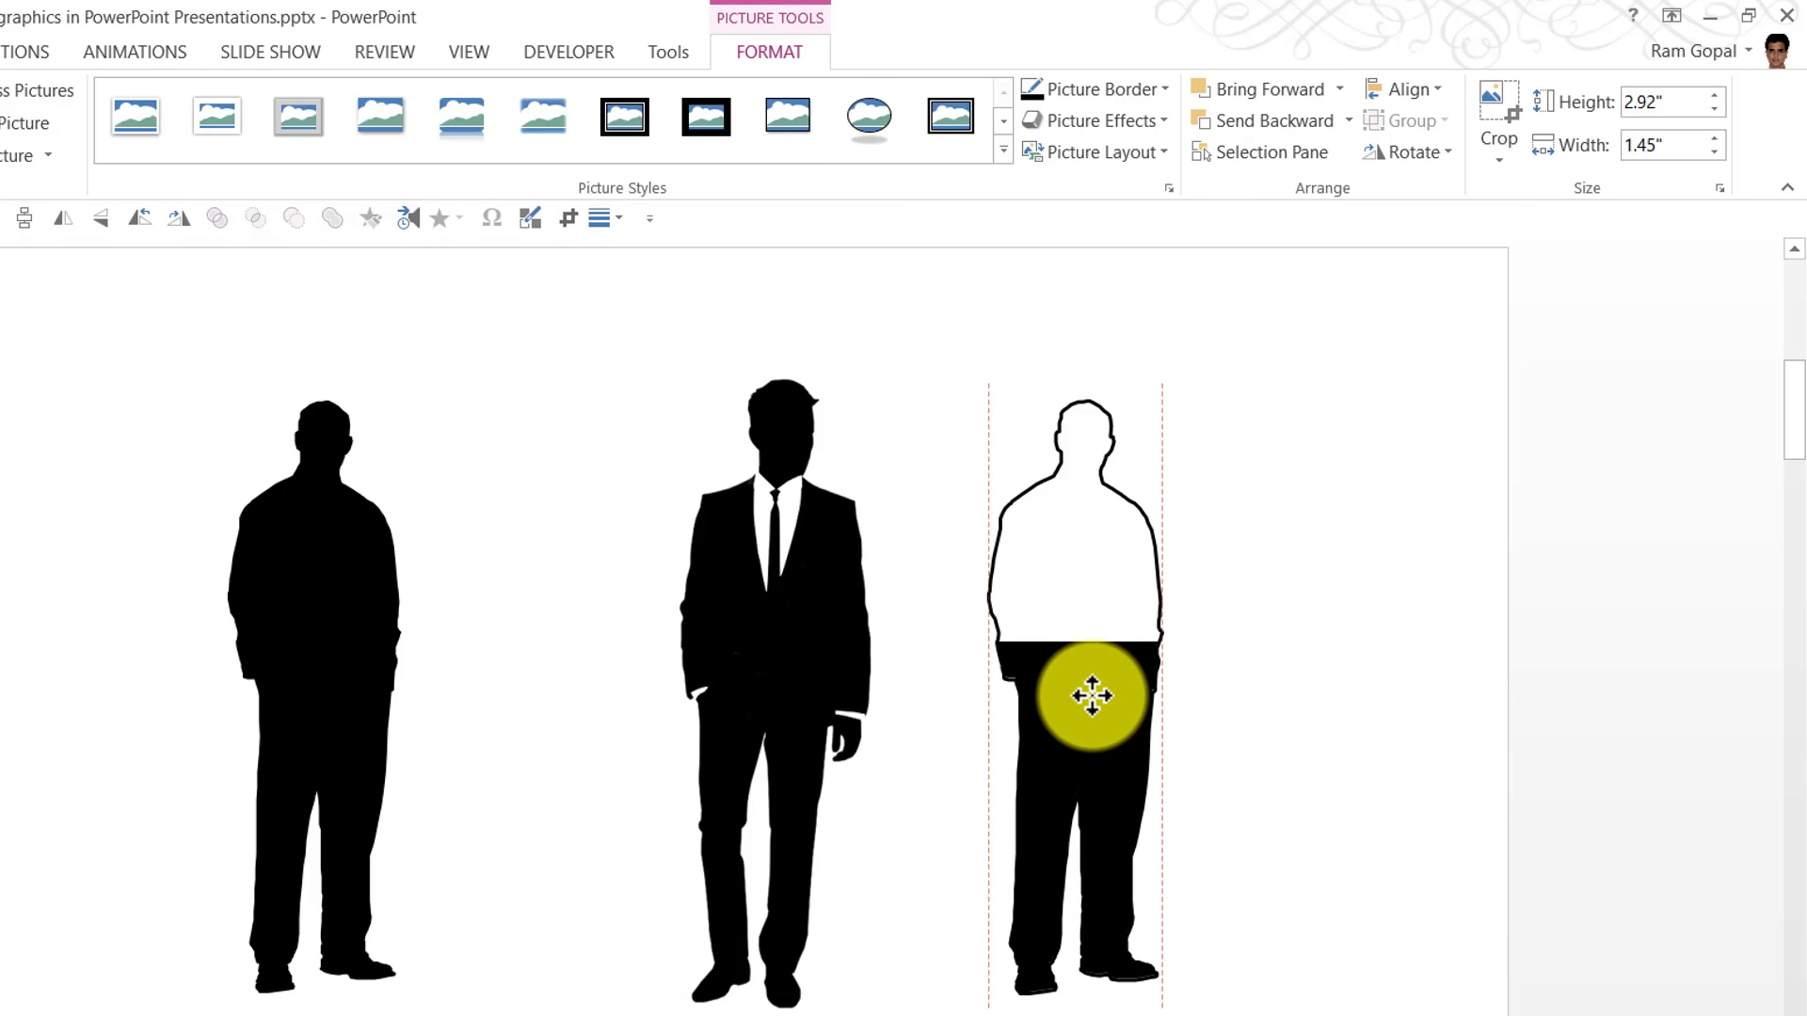
left_click(1336, 687)
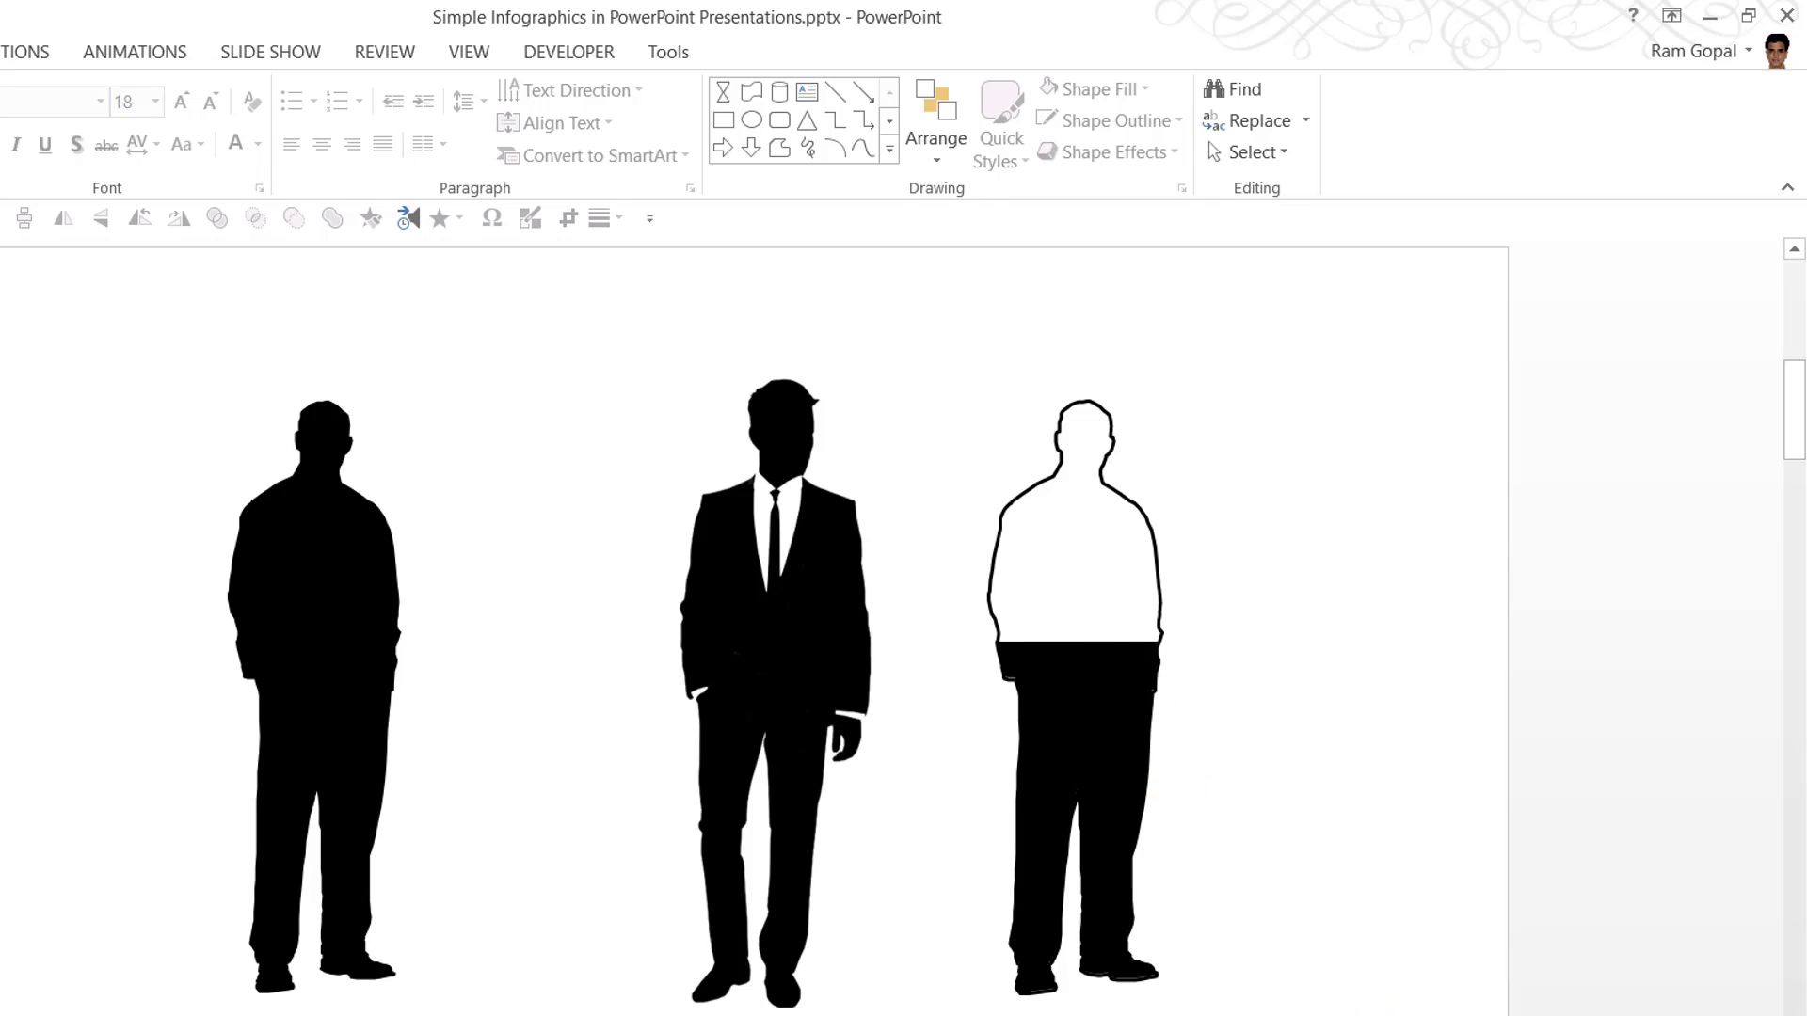
- Apply the first Reflection Variation to both pieces of the partly filled figure
left_click_drag(1240, 1011, 939, 268)
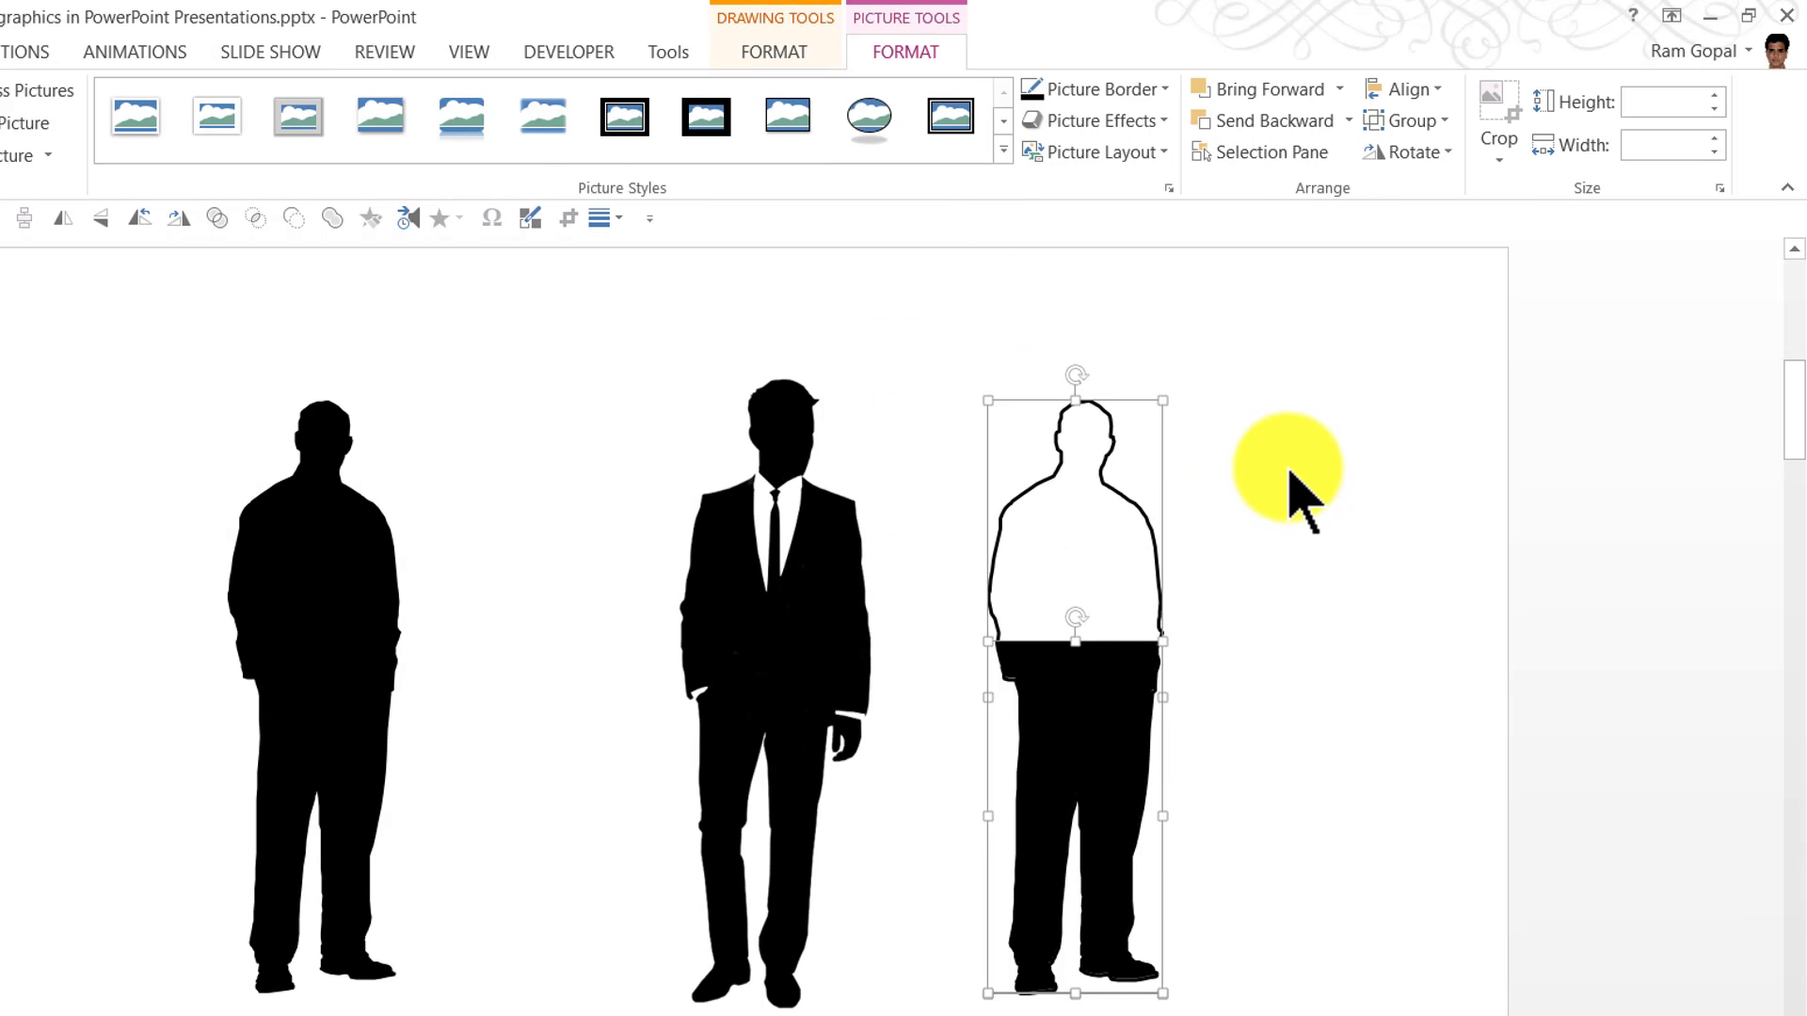
left_click(1125, 127)
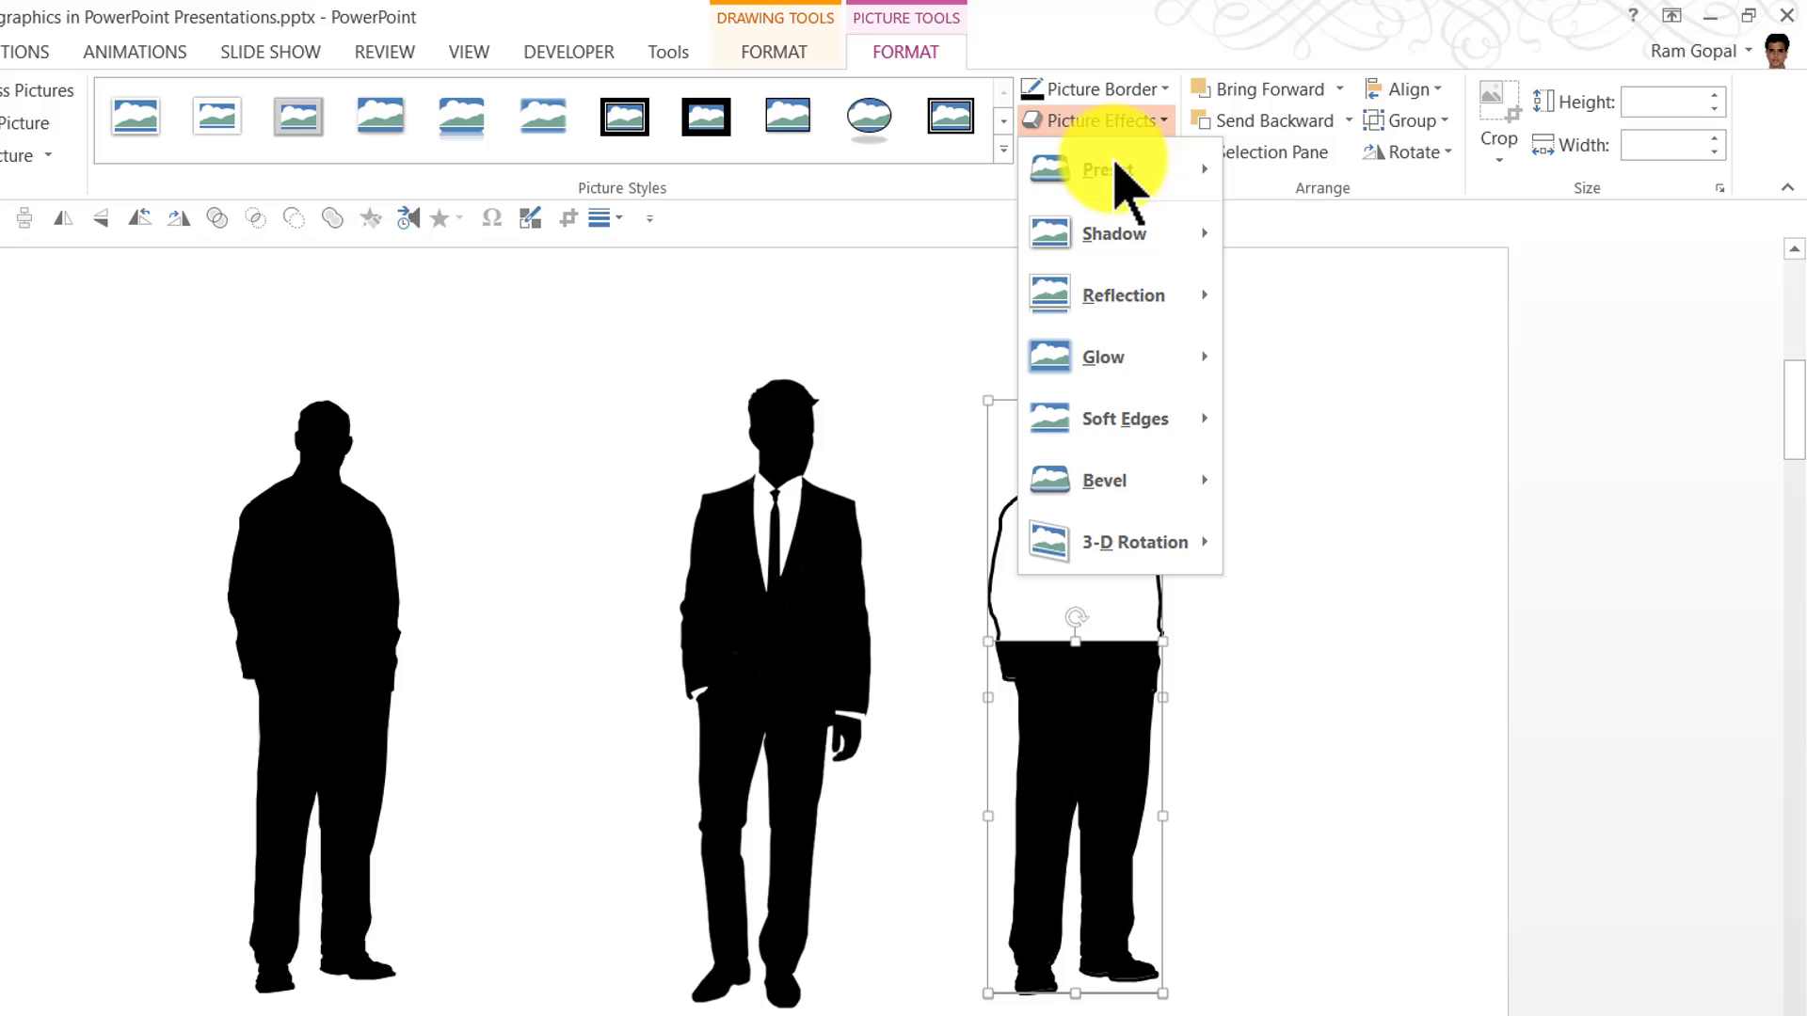
mouse_move(1133, 300)
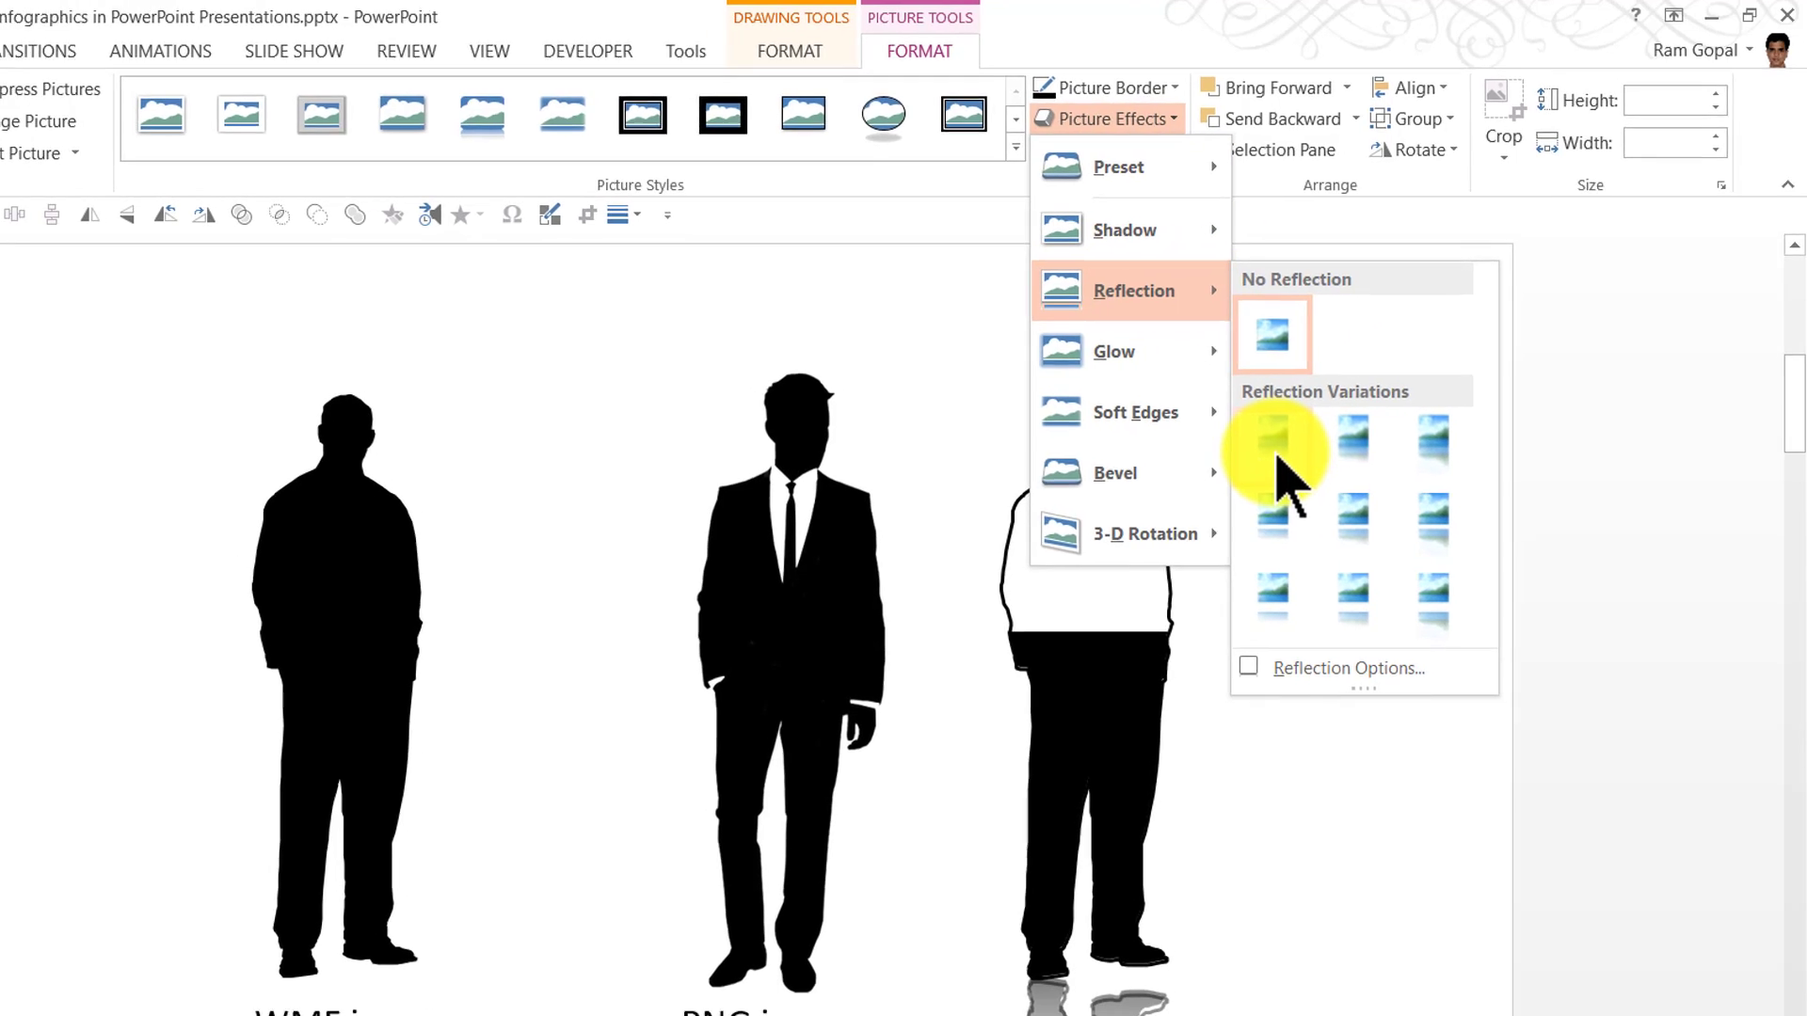
left_click(1266, 452)
left_click(1331, 924)
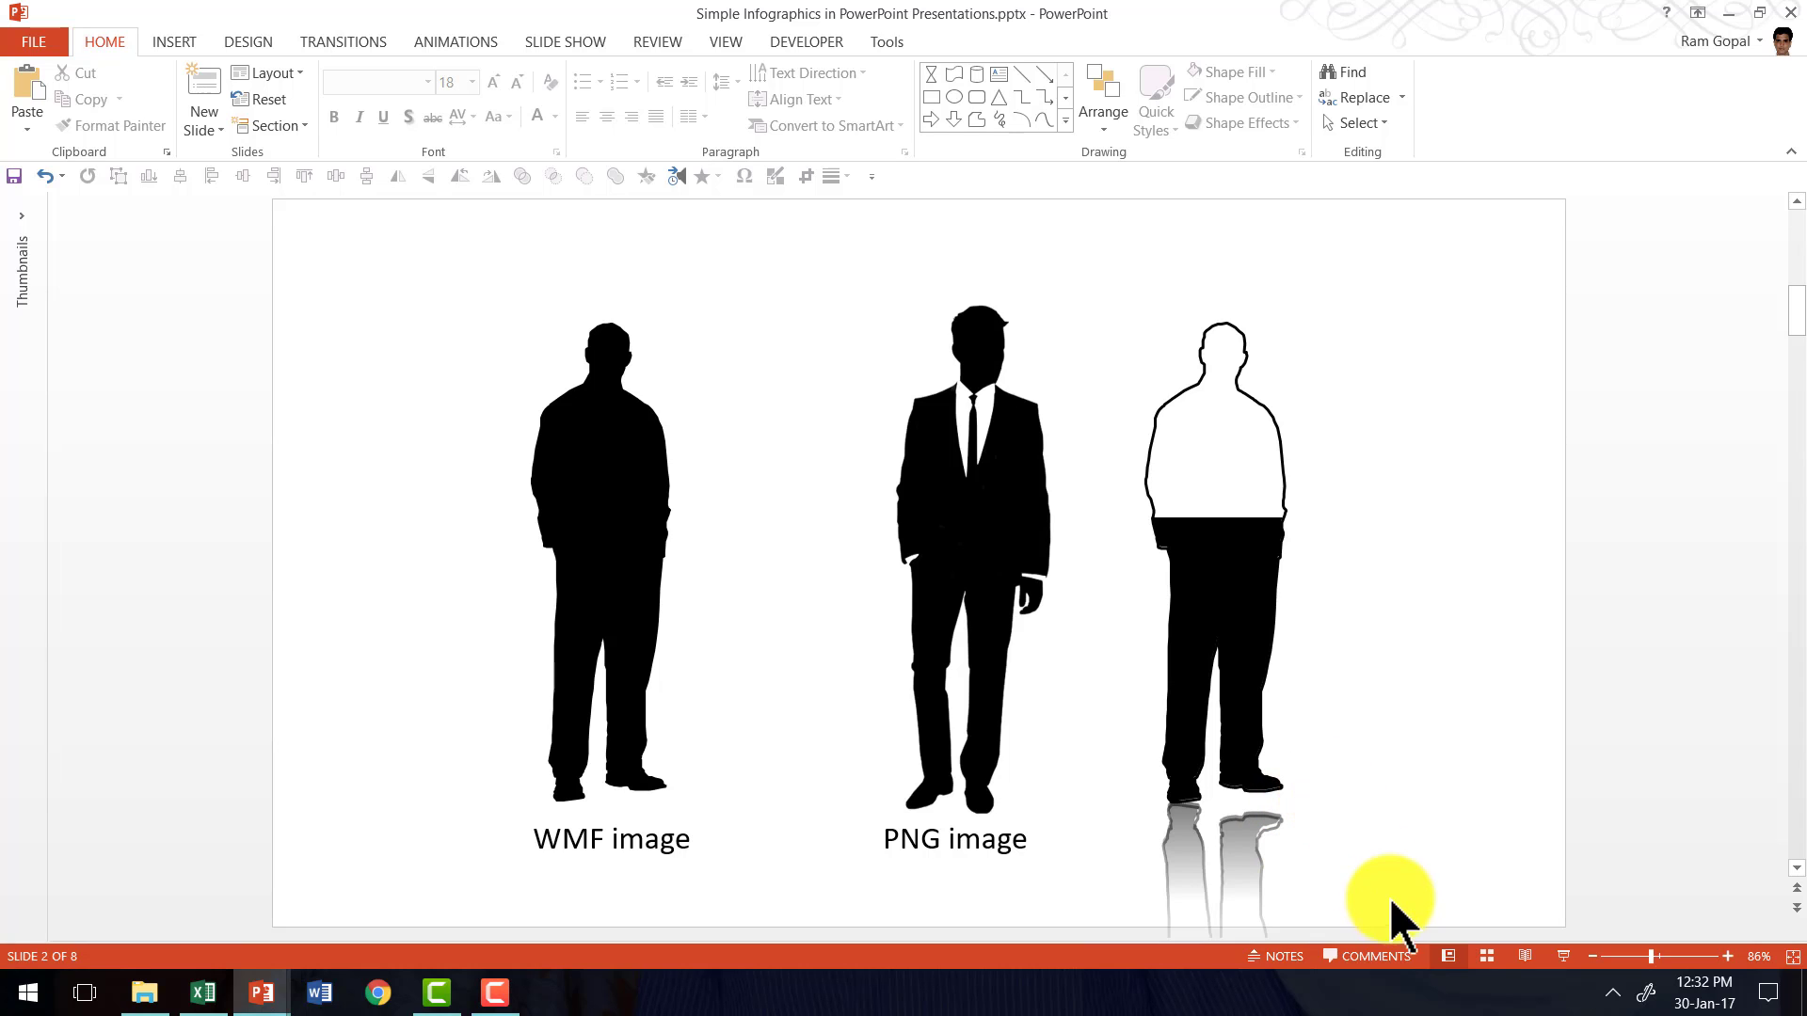
- Delete the reflected figure and duplicate the PNG man to the right of the slide
left_click_drag(1383, 867, 1010, 182)
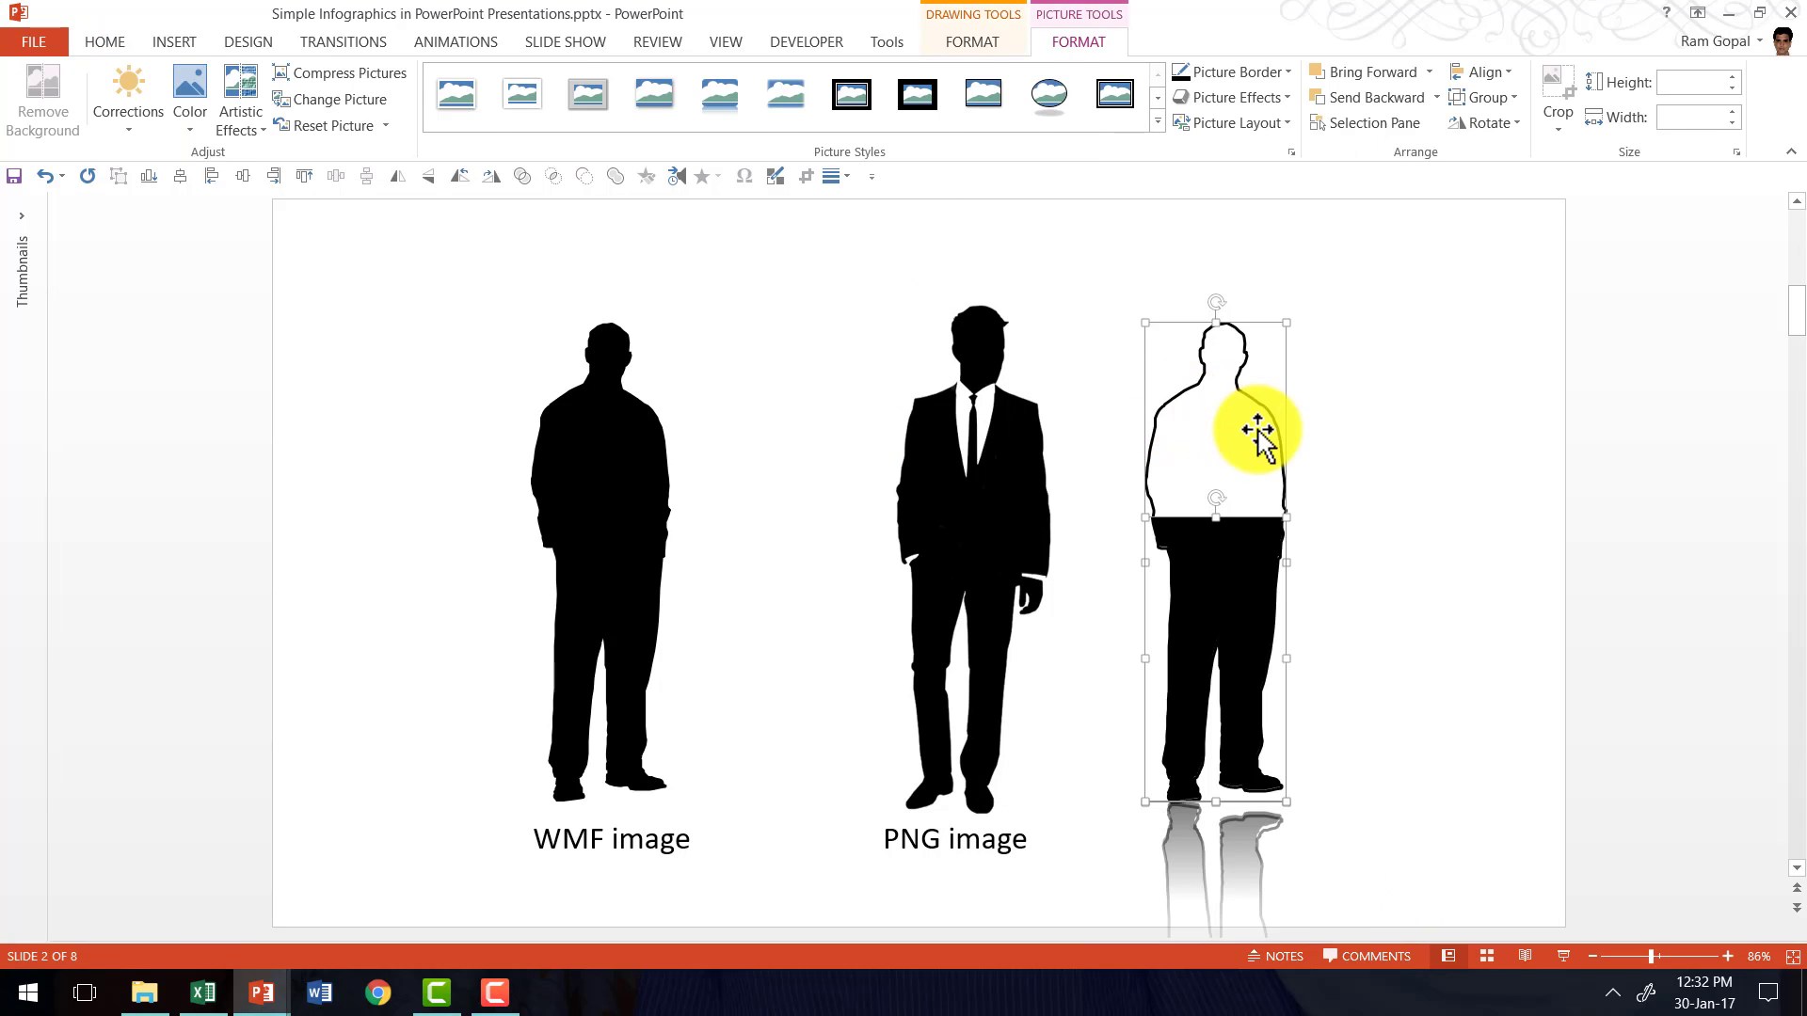
key("Delete")
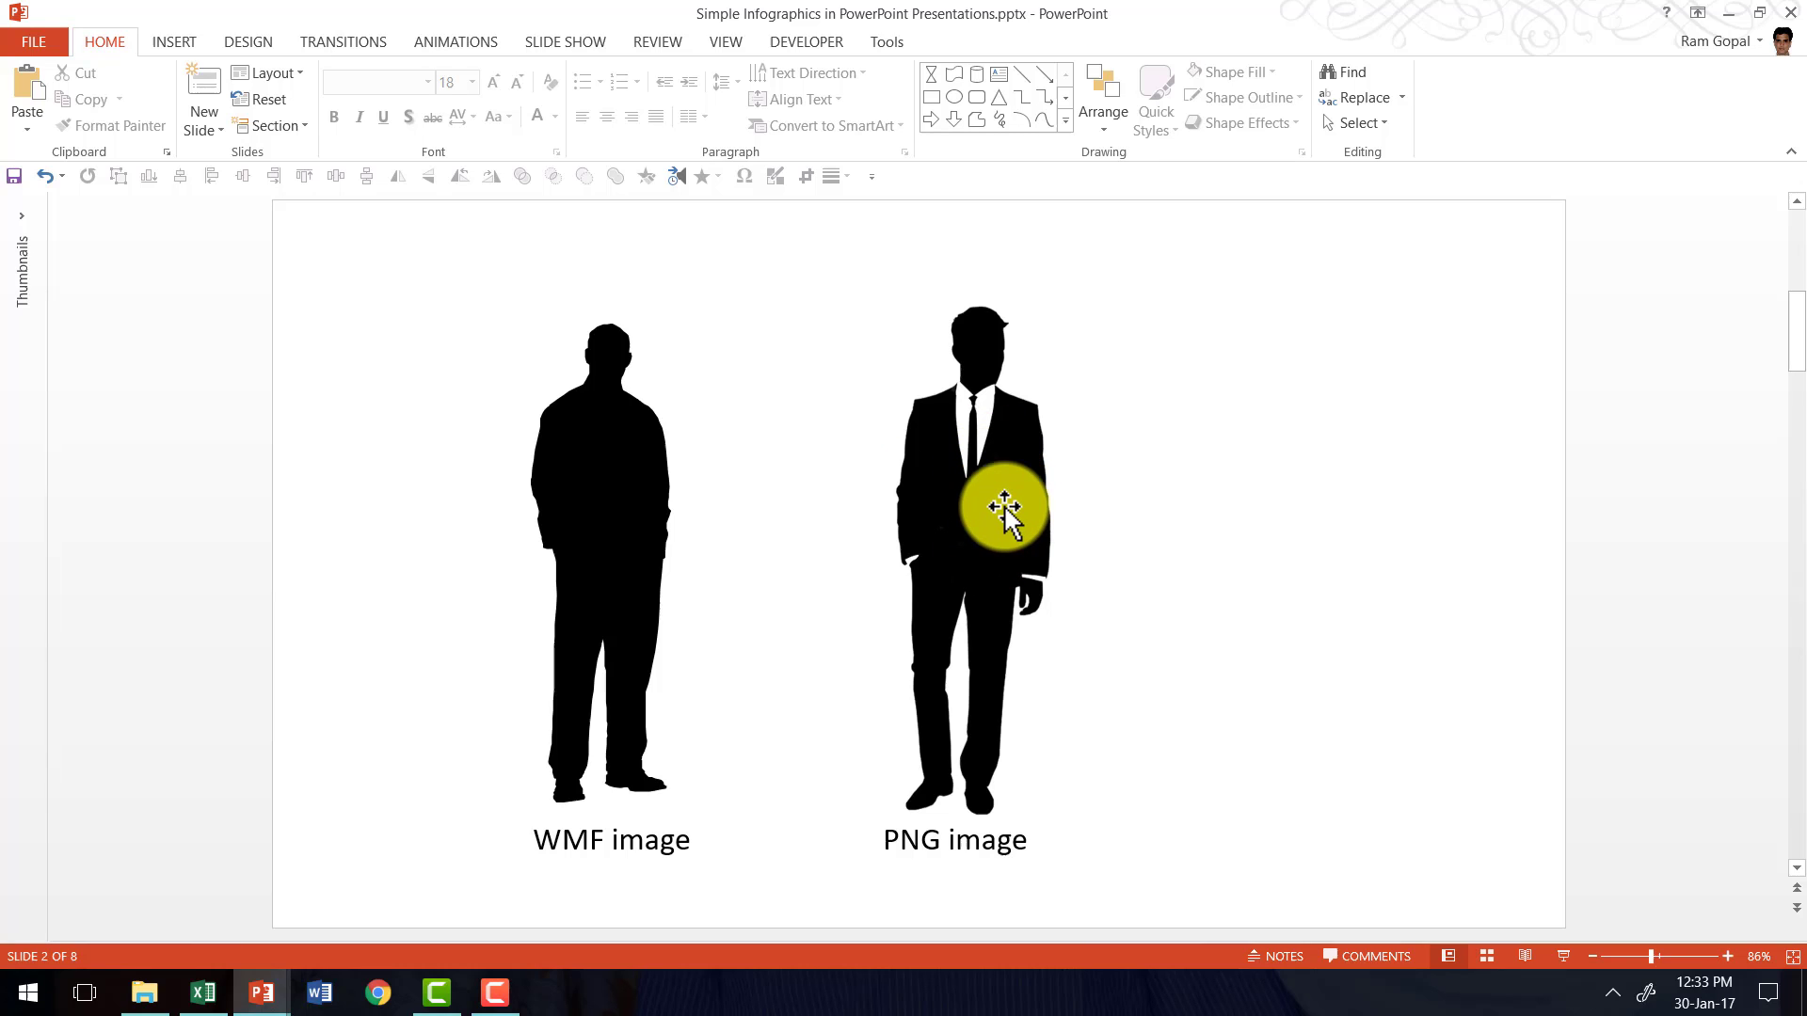
left_click(958, 529)
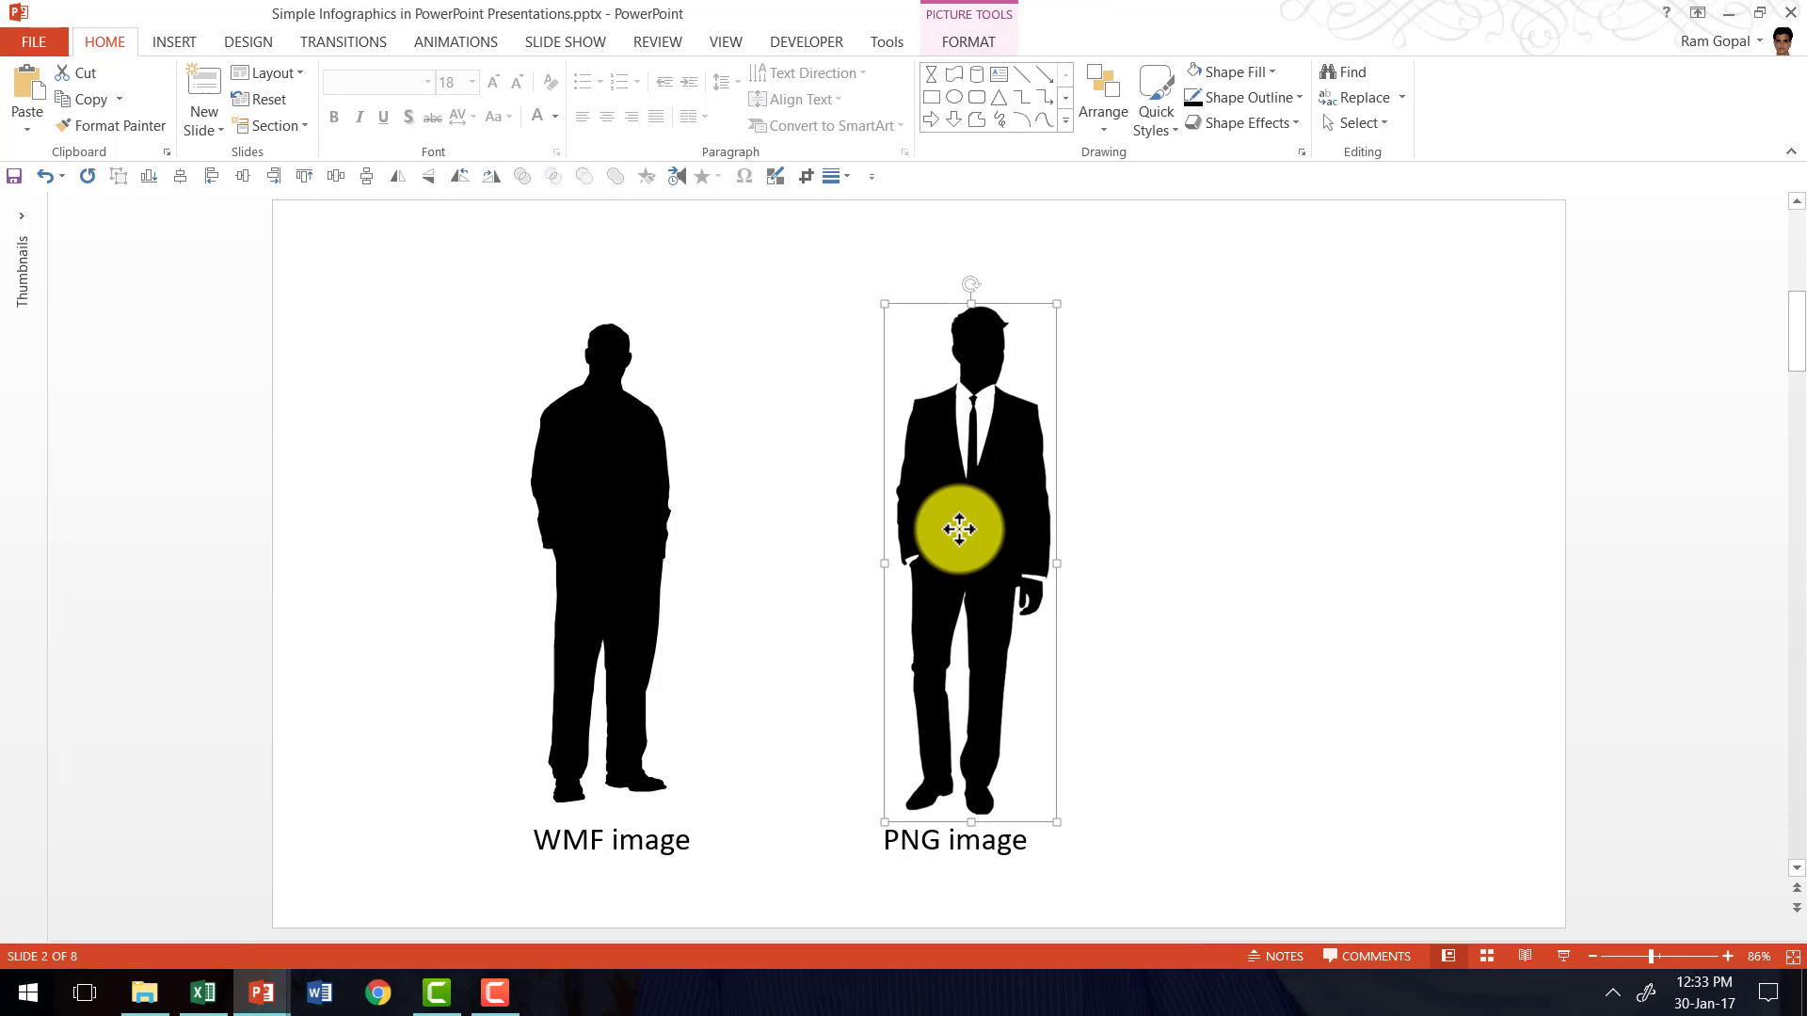
left_click_drag(959, 529, 1270, 532)
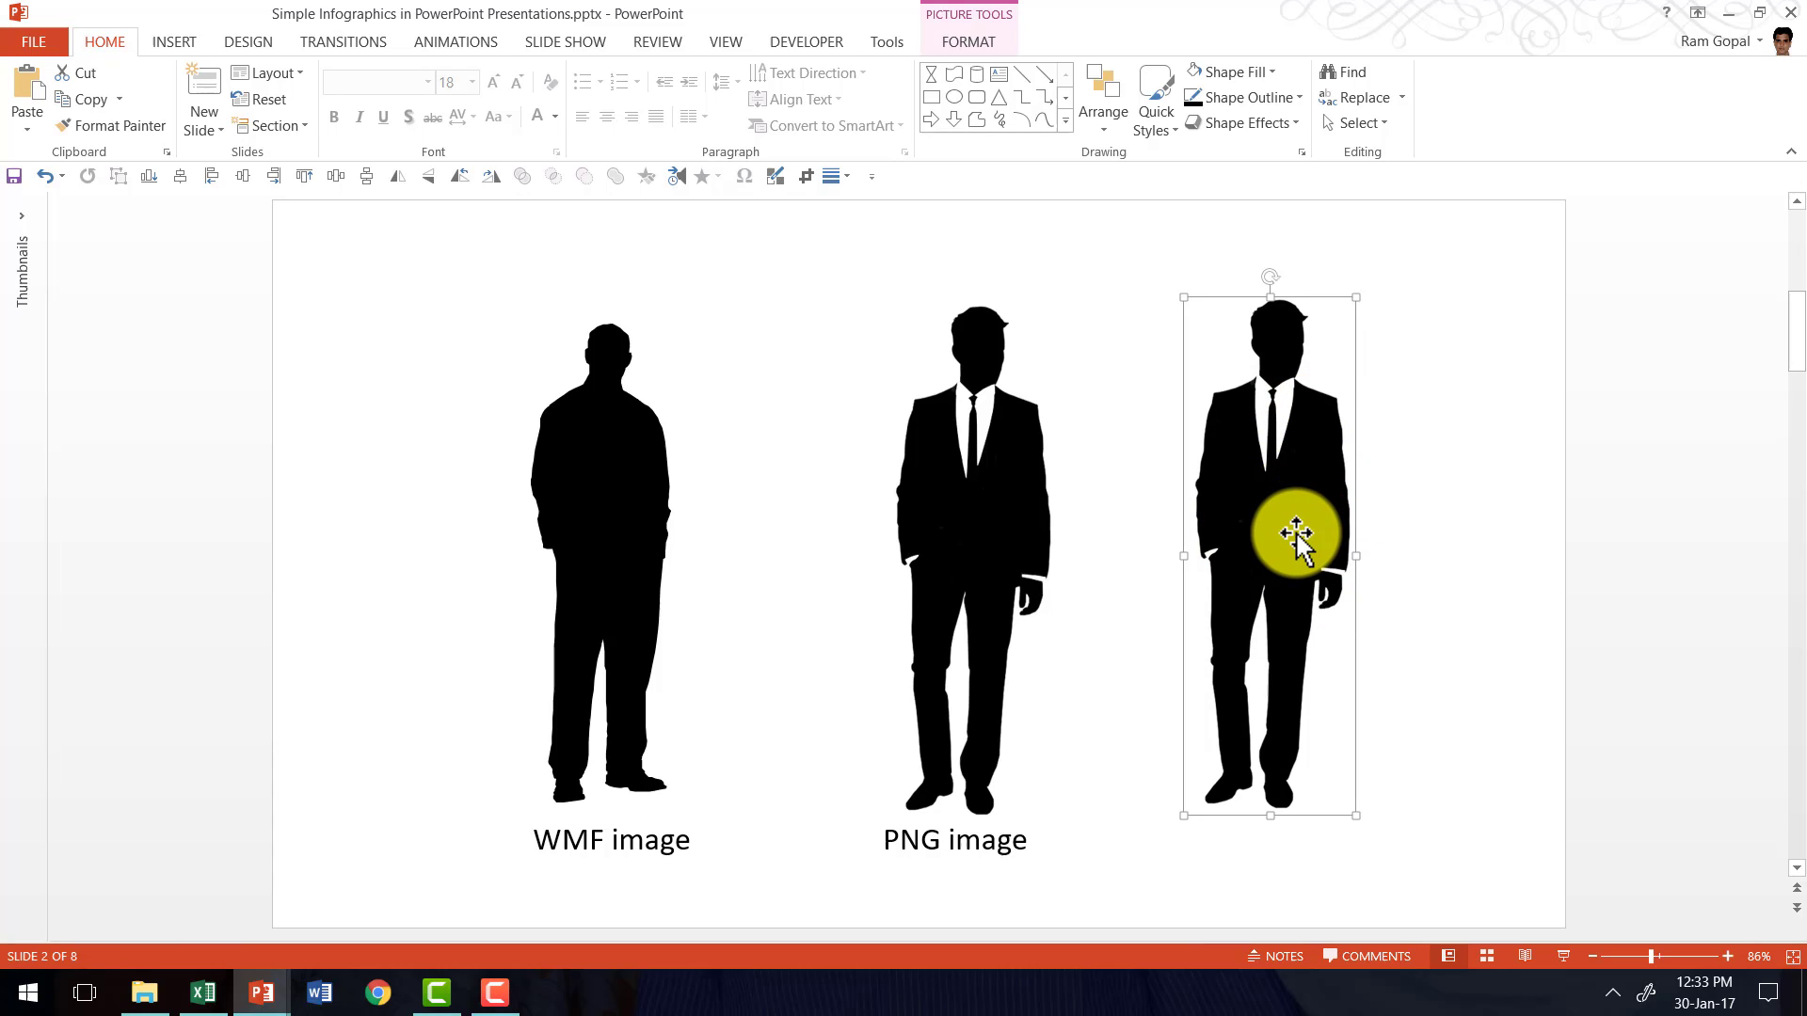
- Recolor the copied PNG man with Orange, Accent color 2 Light
left_click(974, 43)
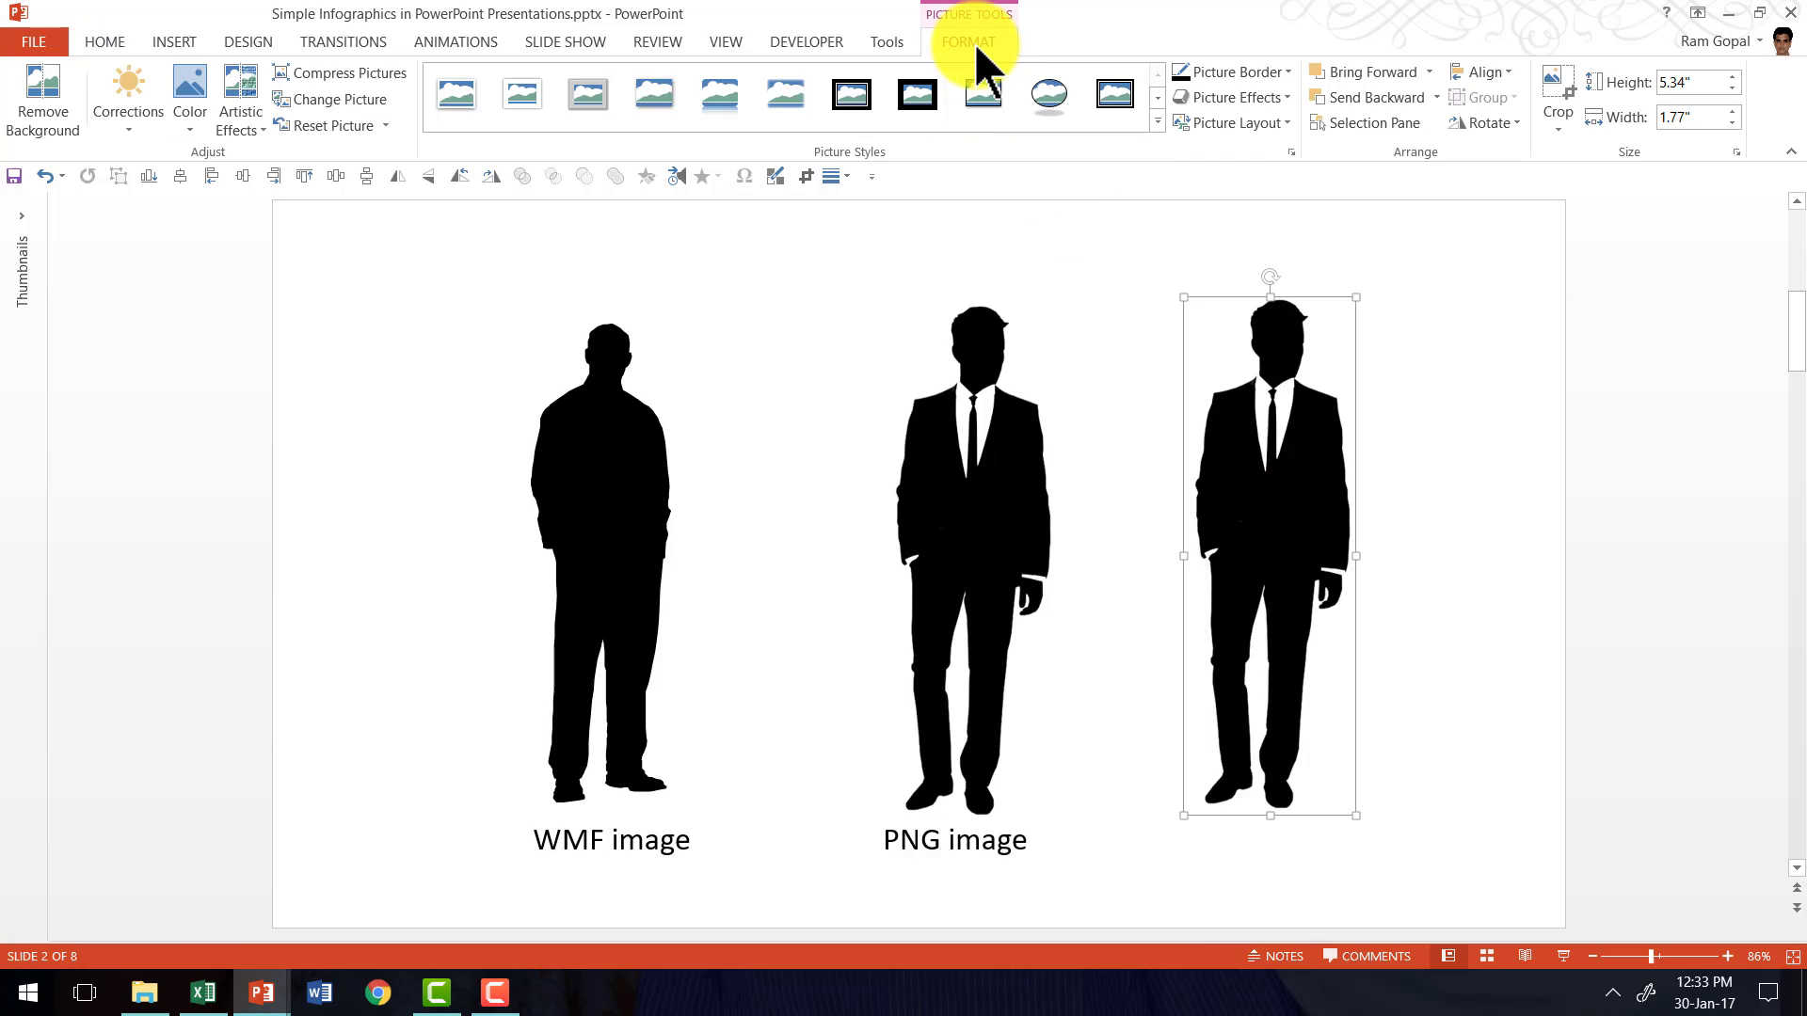
left_click(194, 128)
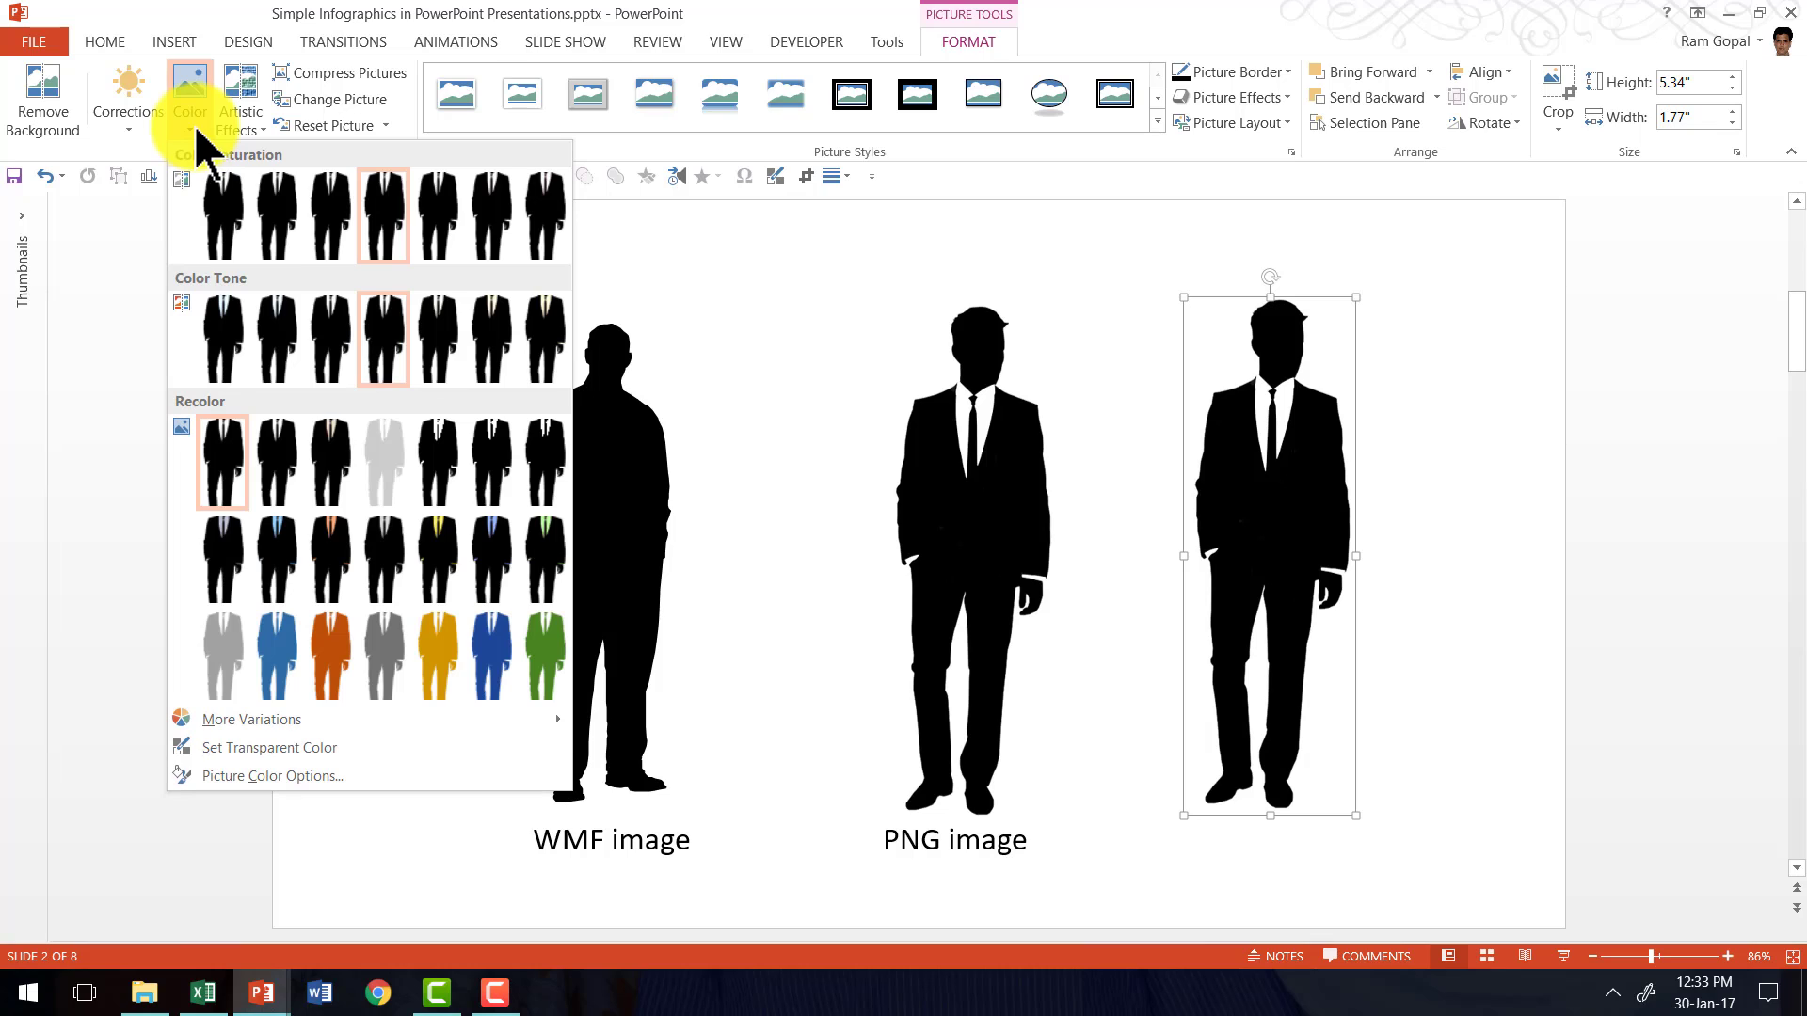
left_click(334, 656)
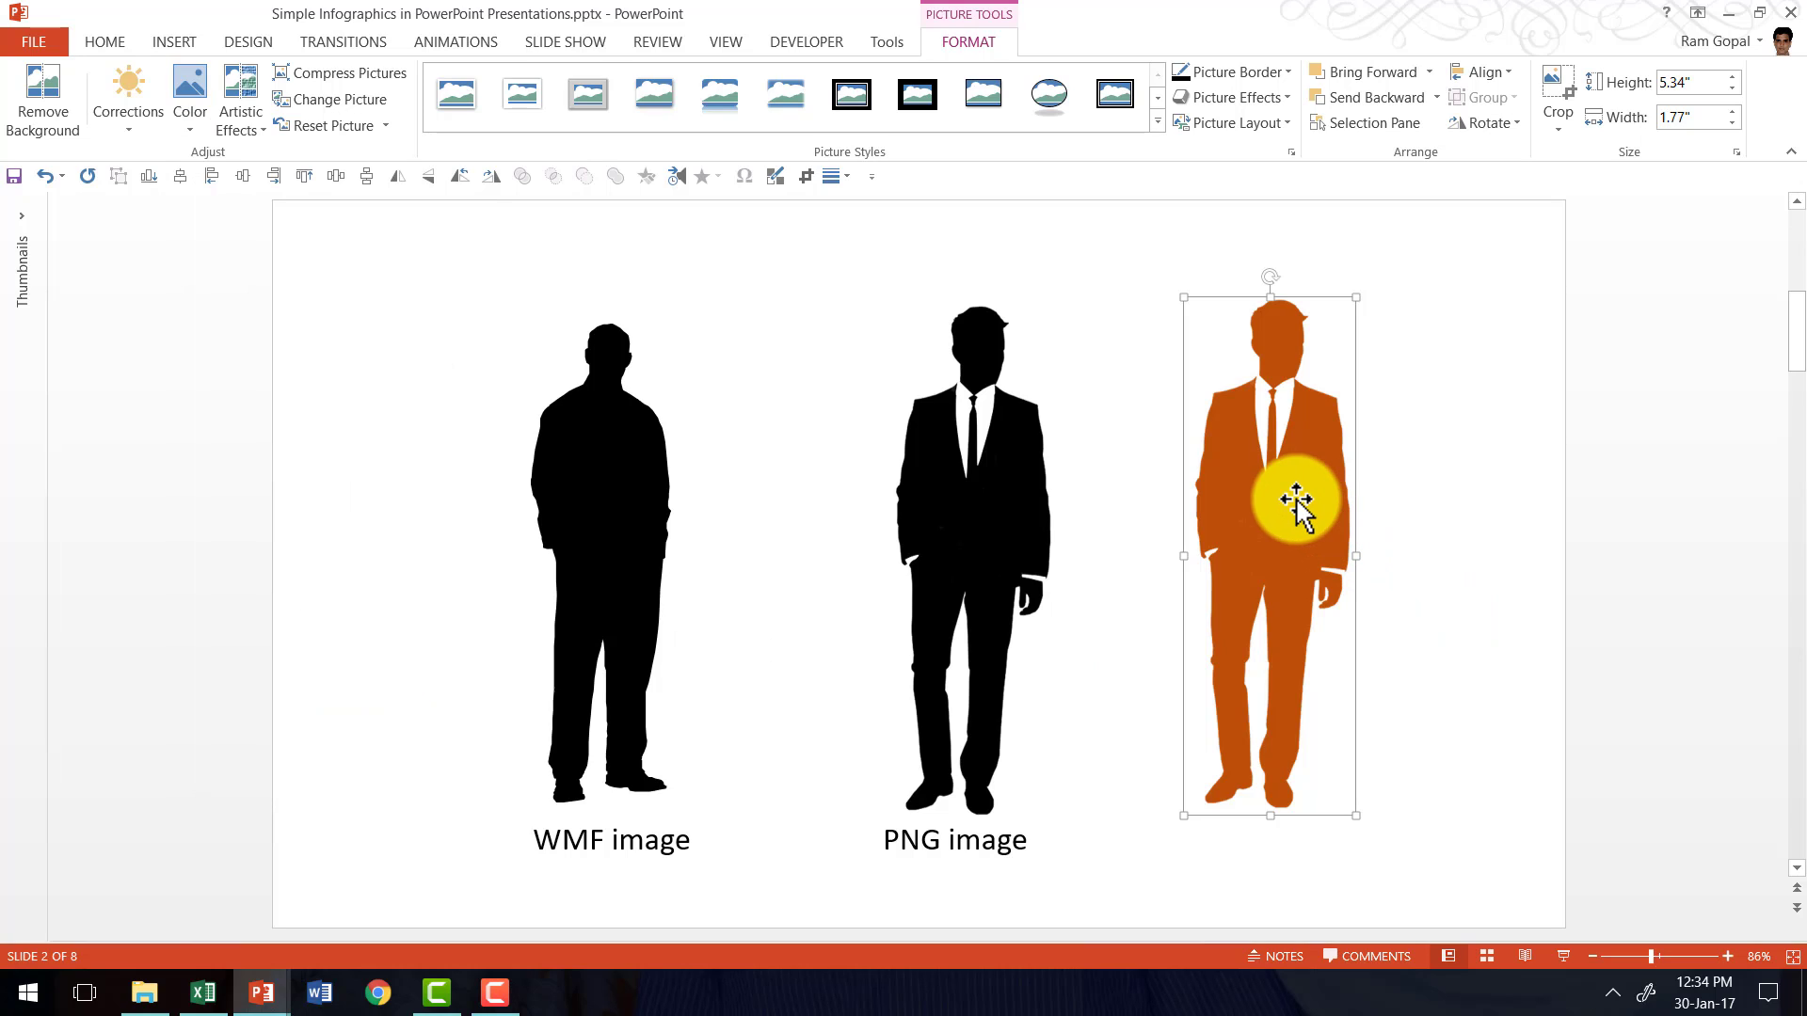
- Crop the orange copy to 2.97 inches from the waist down and place it over the PNG man's legs
left_click(1555, 103)
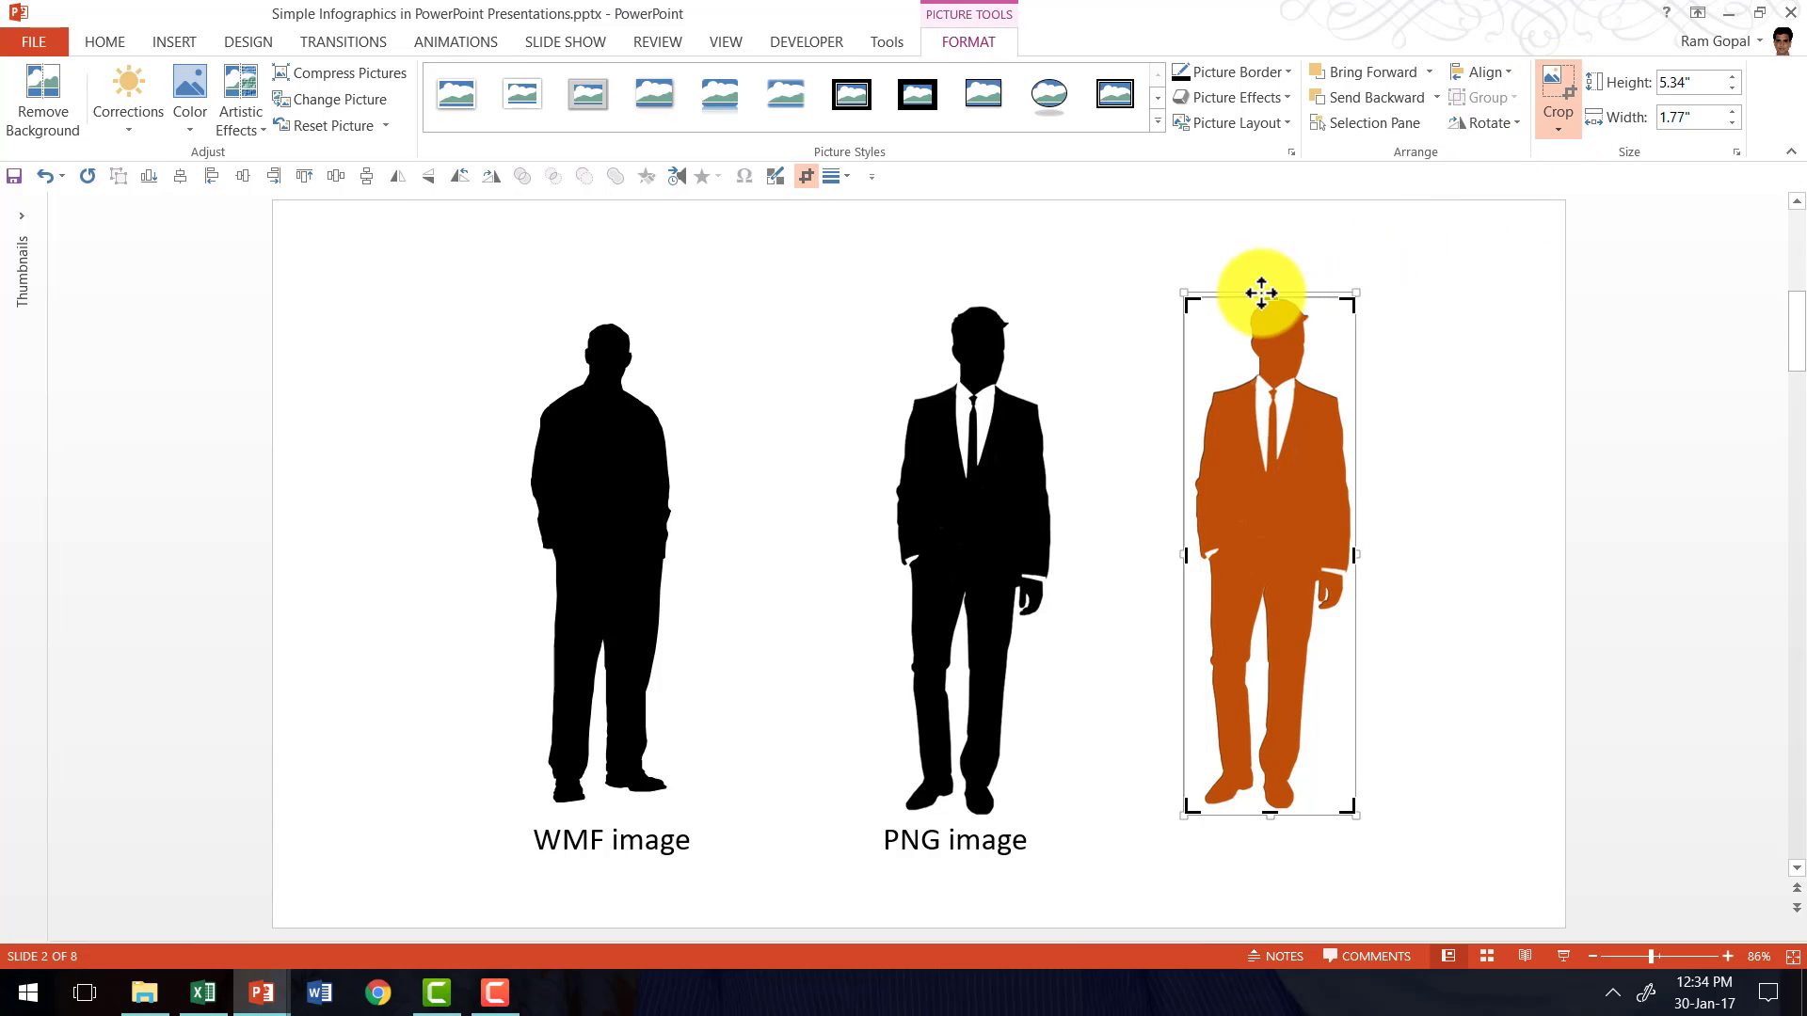
left_click_drag(1270, 291, 1293, 527)
left_click(1449, 555)
left_click_drag(1283, 593, 984, 594)
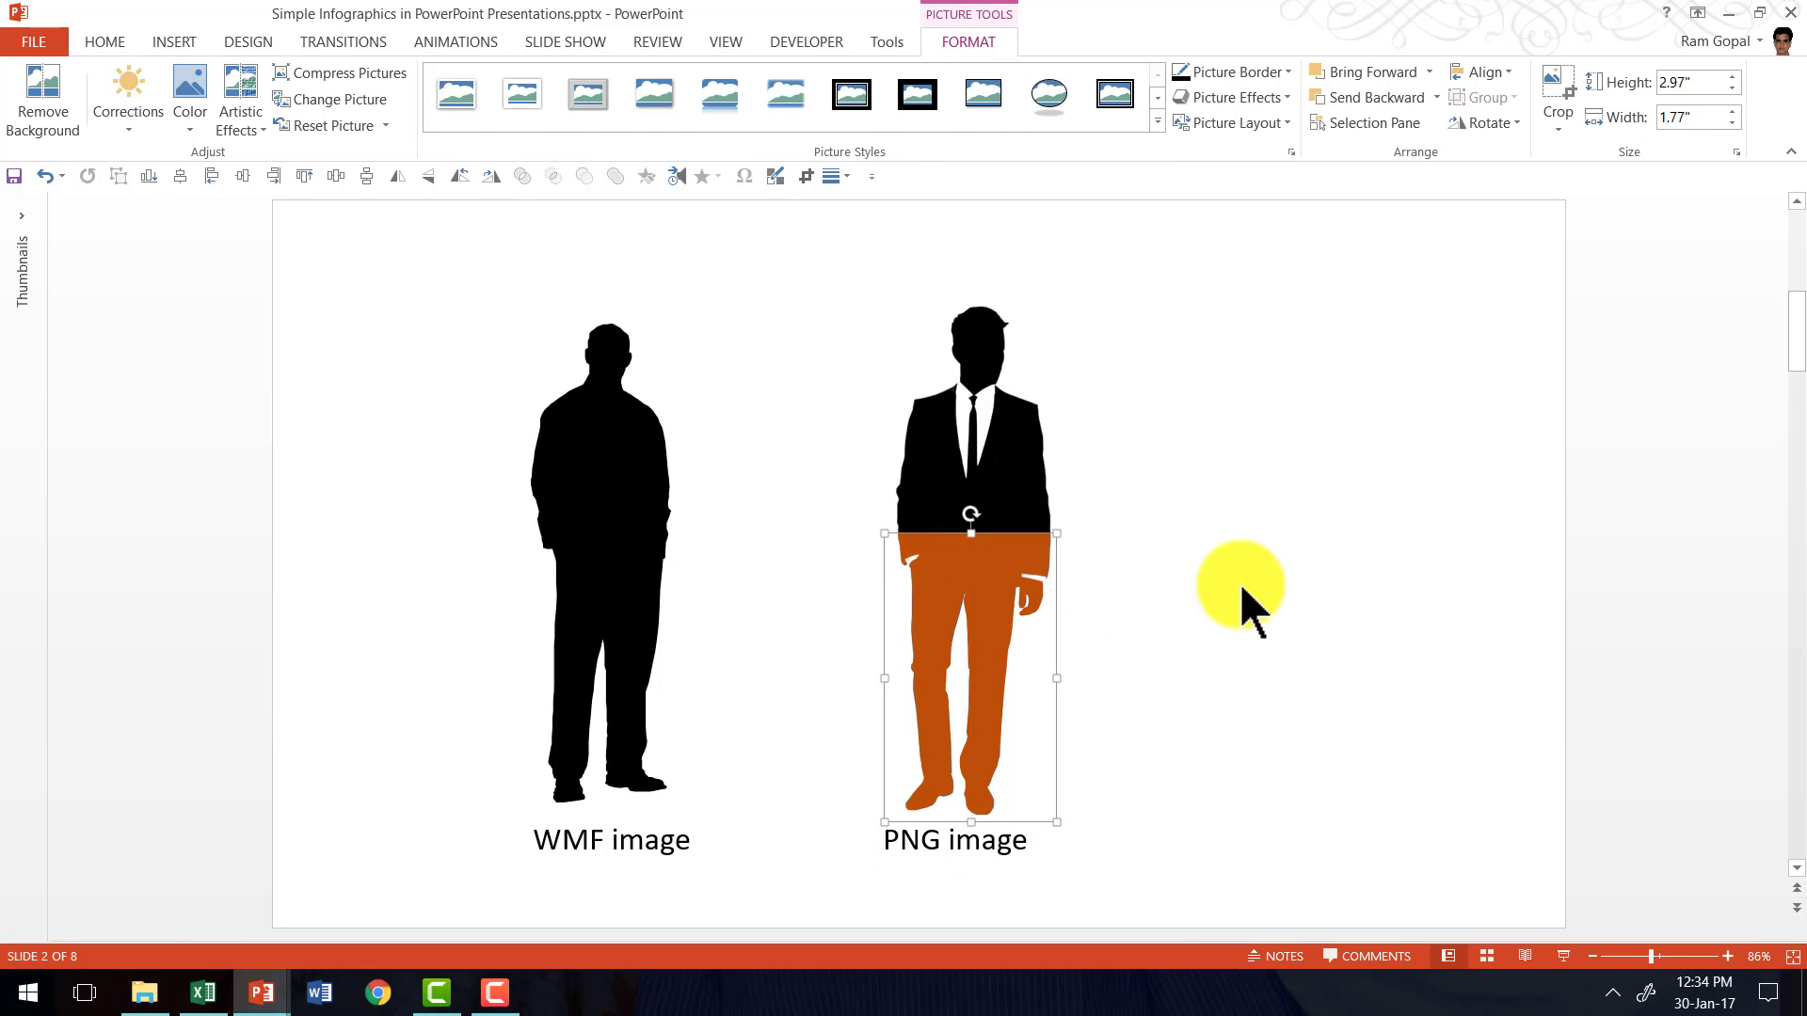
left_click(1197, 640)
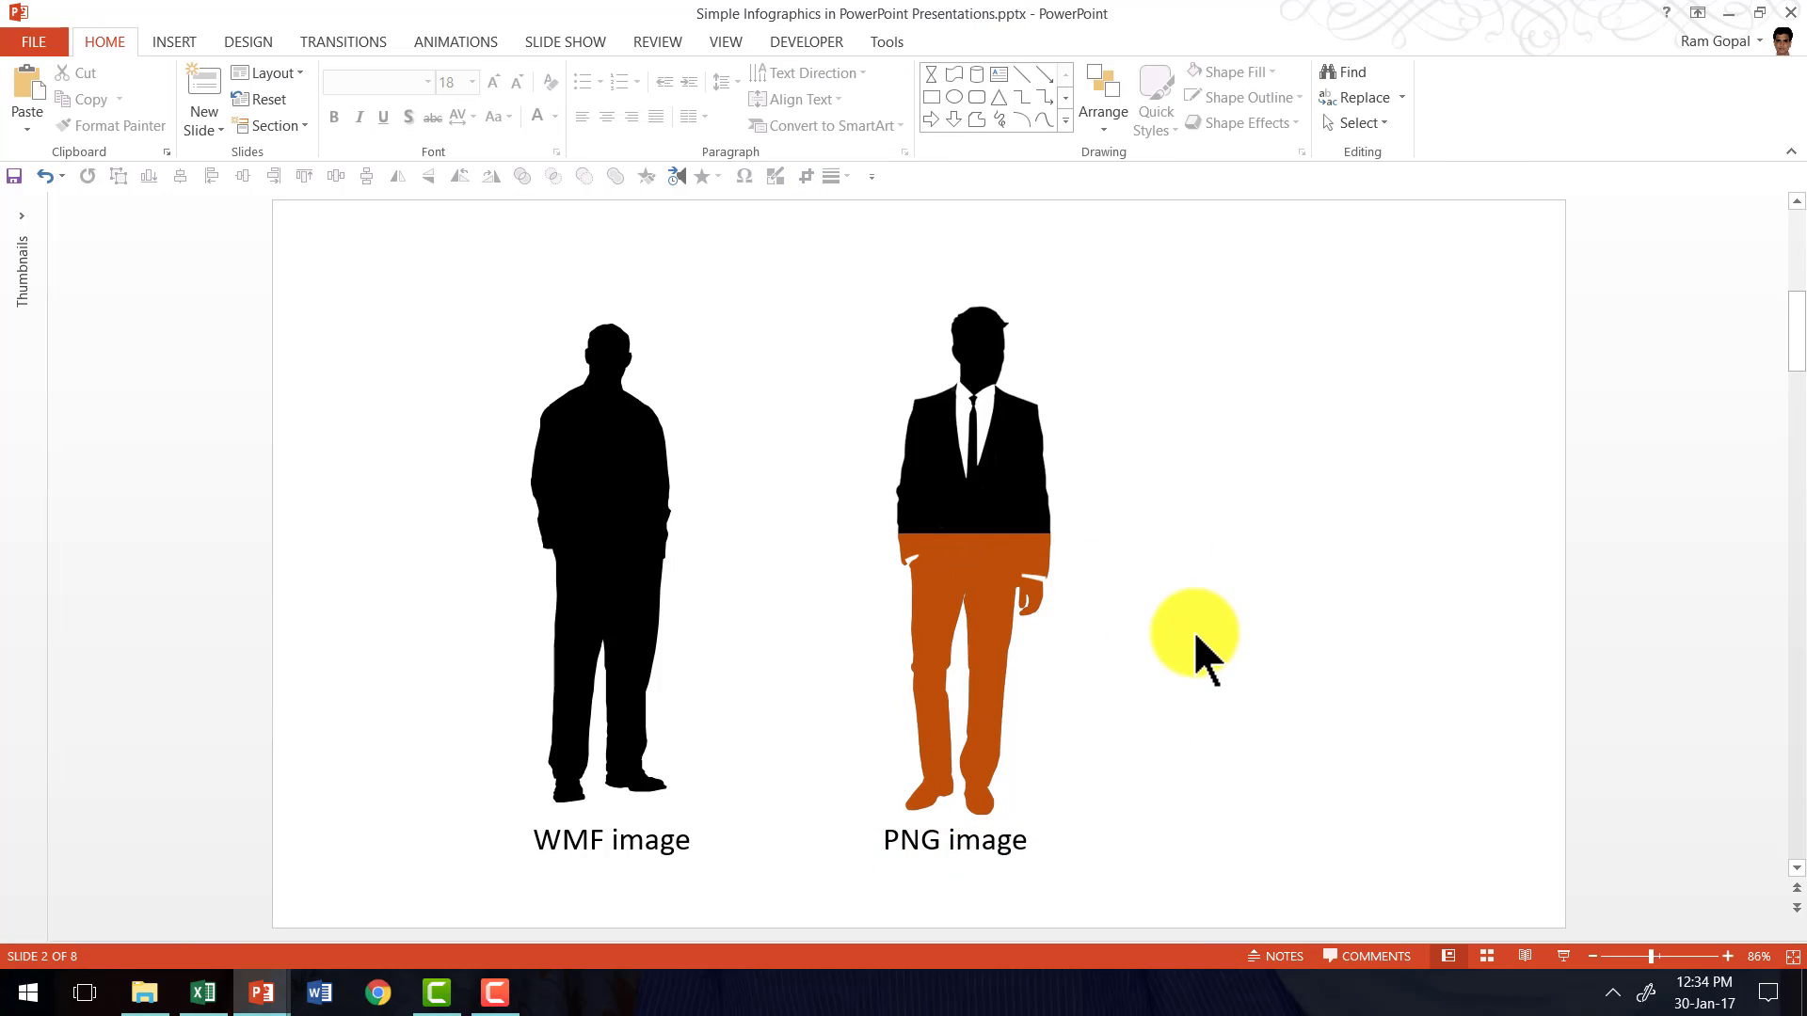
- Recolor the PNG man silhouette with the gray Recolor swatch
double_click(1019, 428)
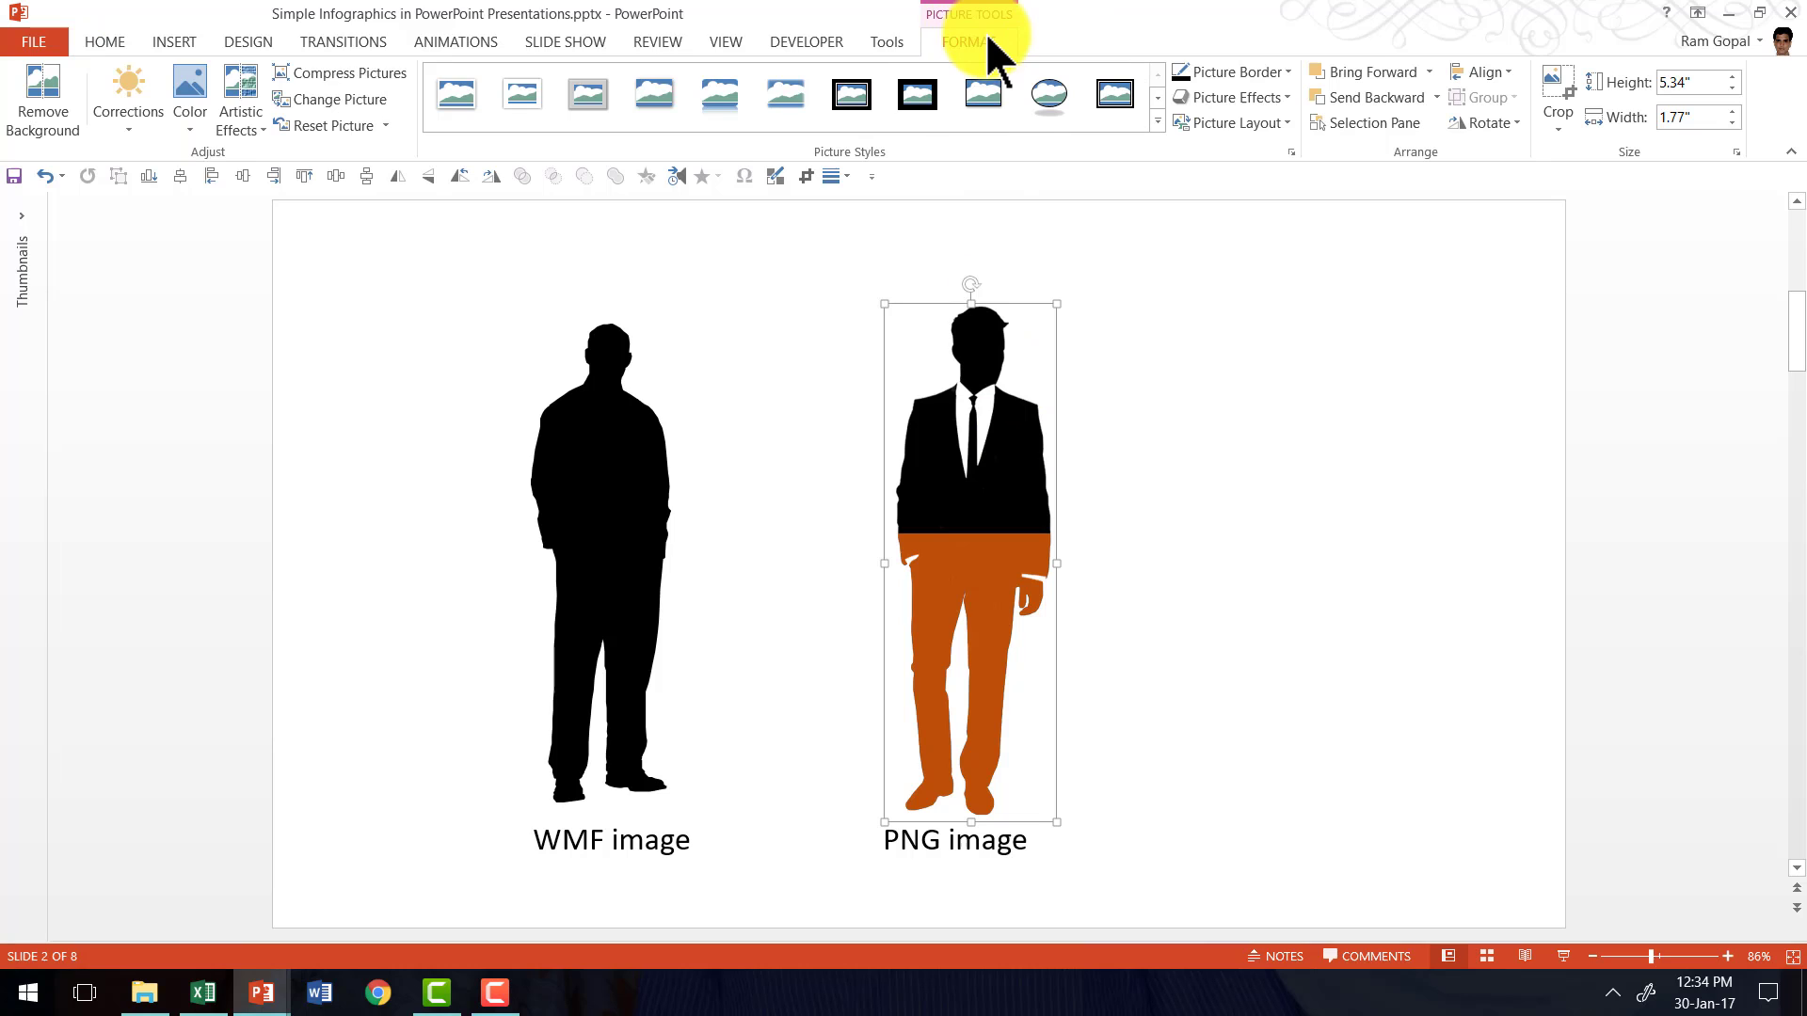
left_click(189, 96)
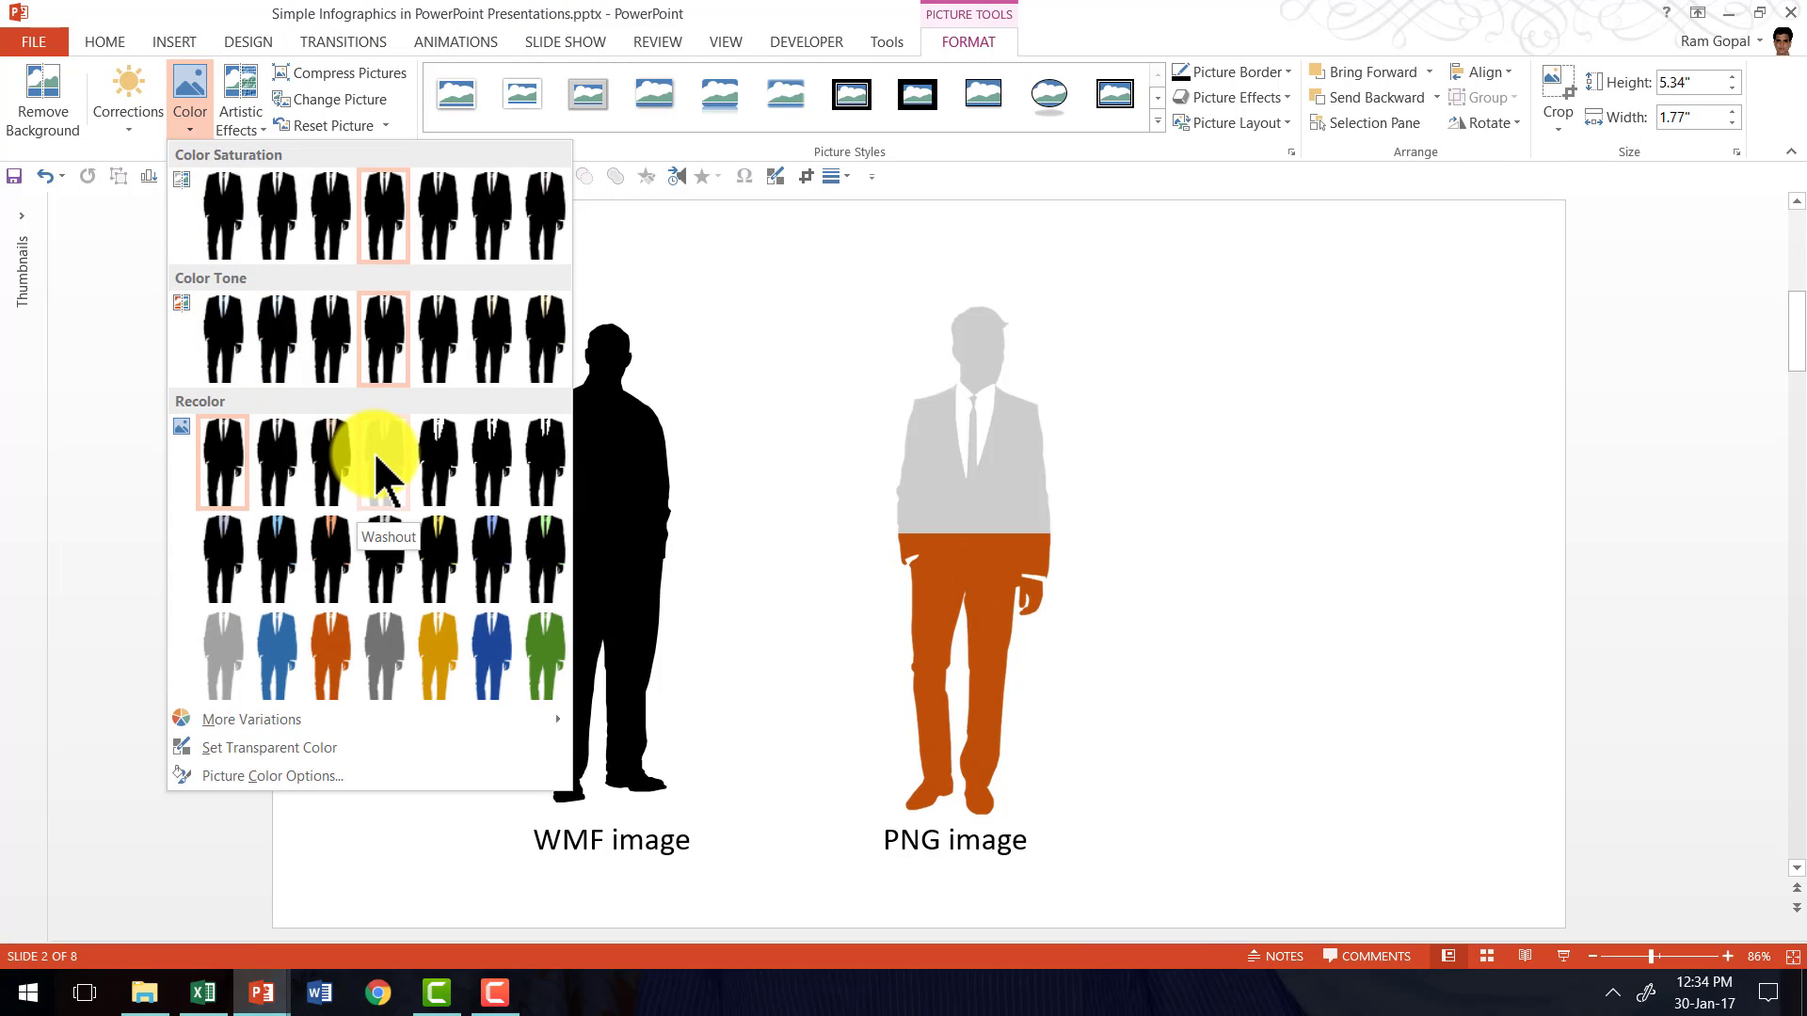
left_click(220, 644)
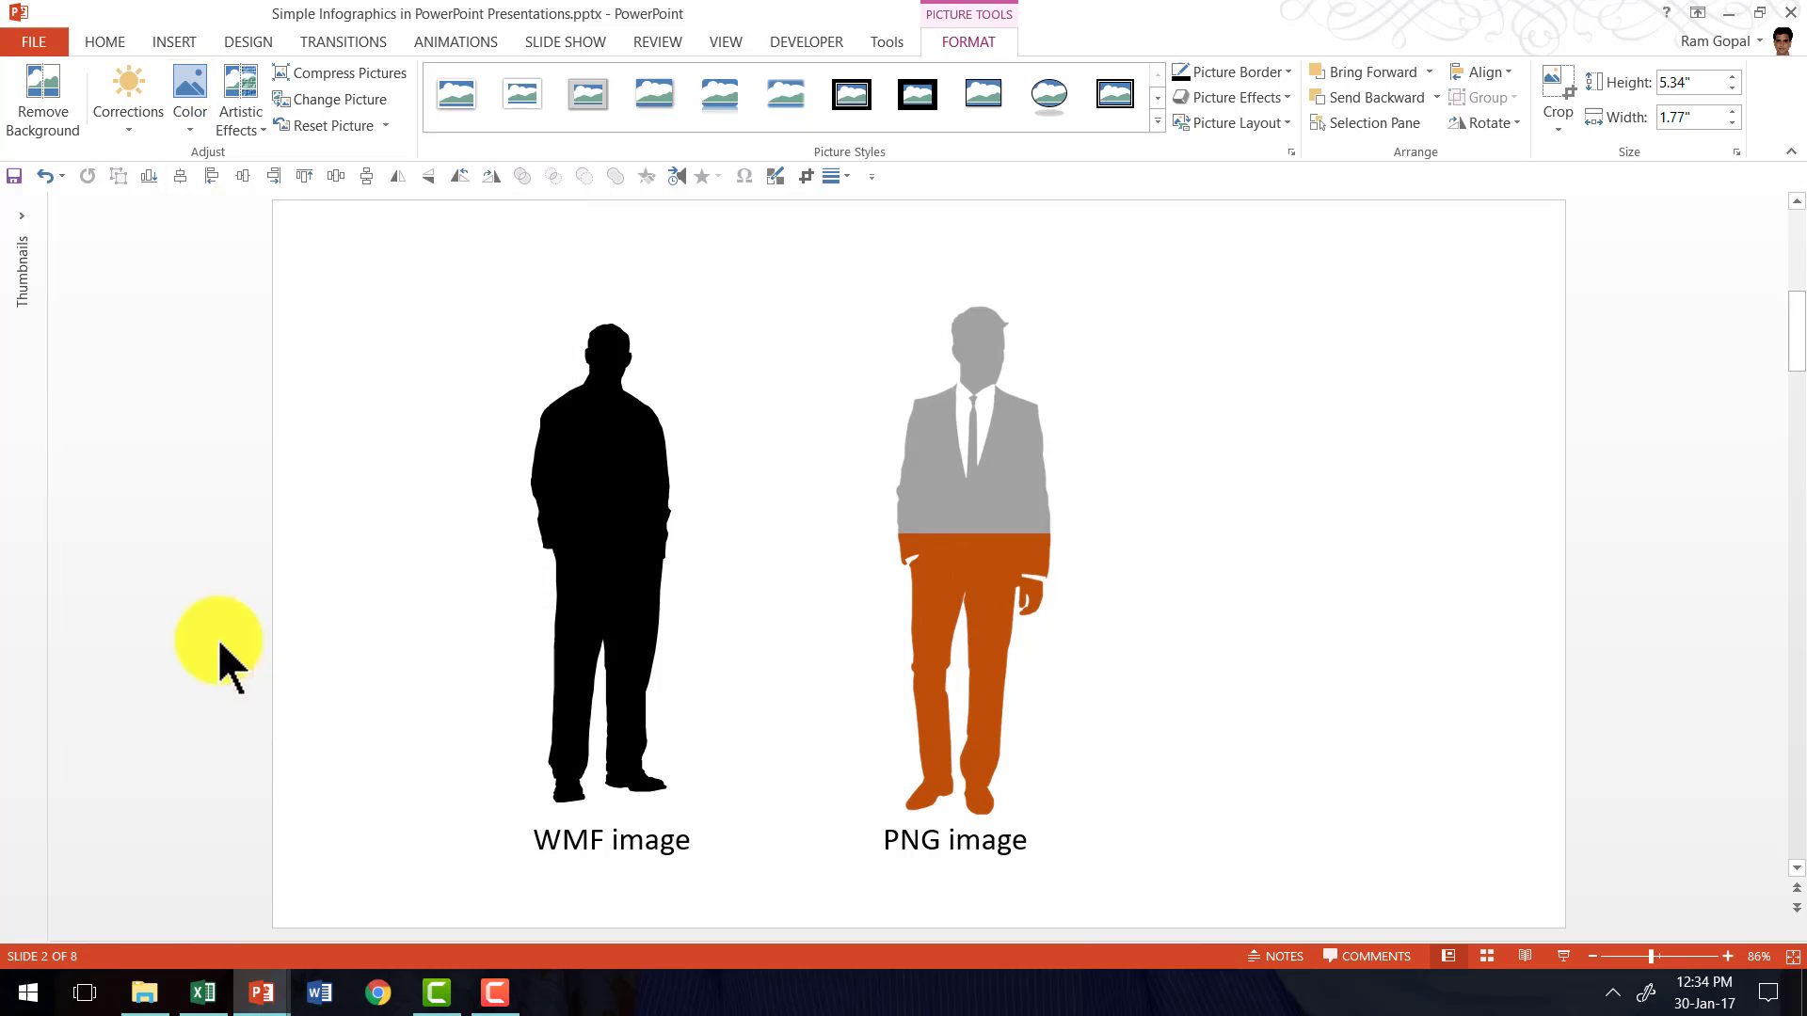
left_click(1337, 605)
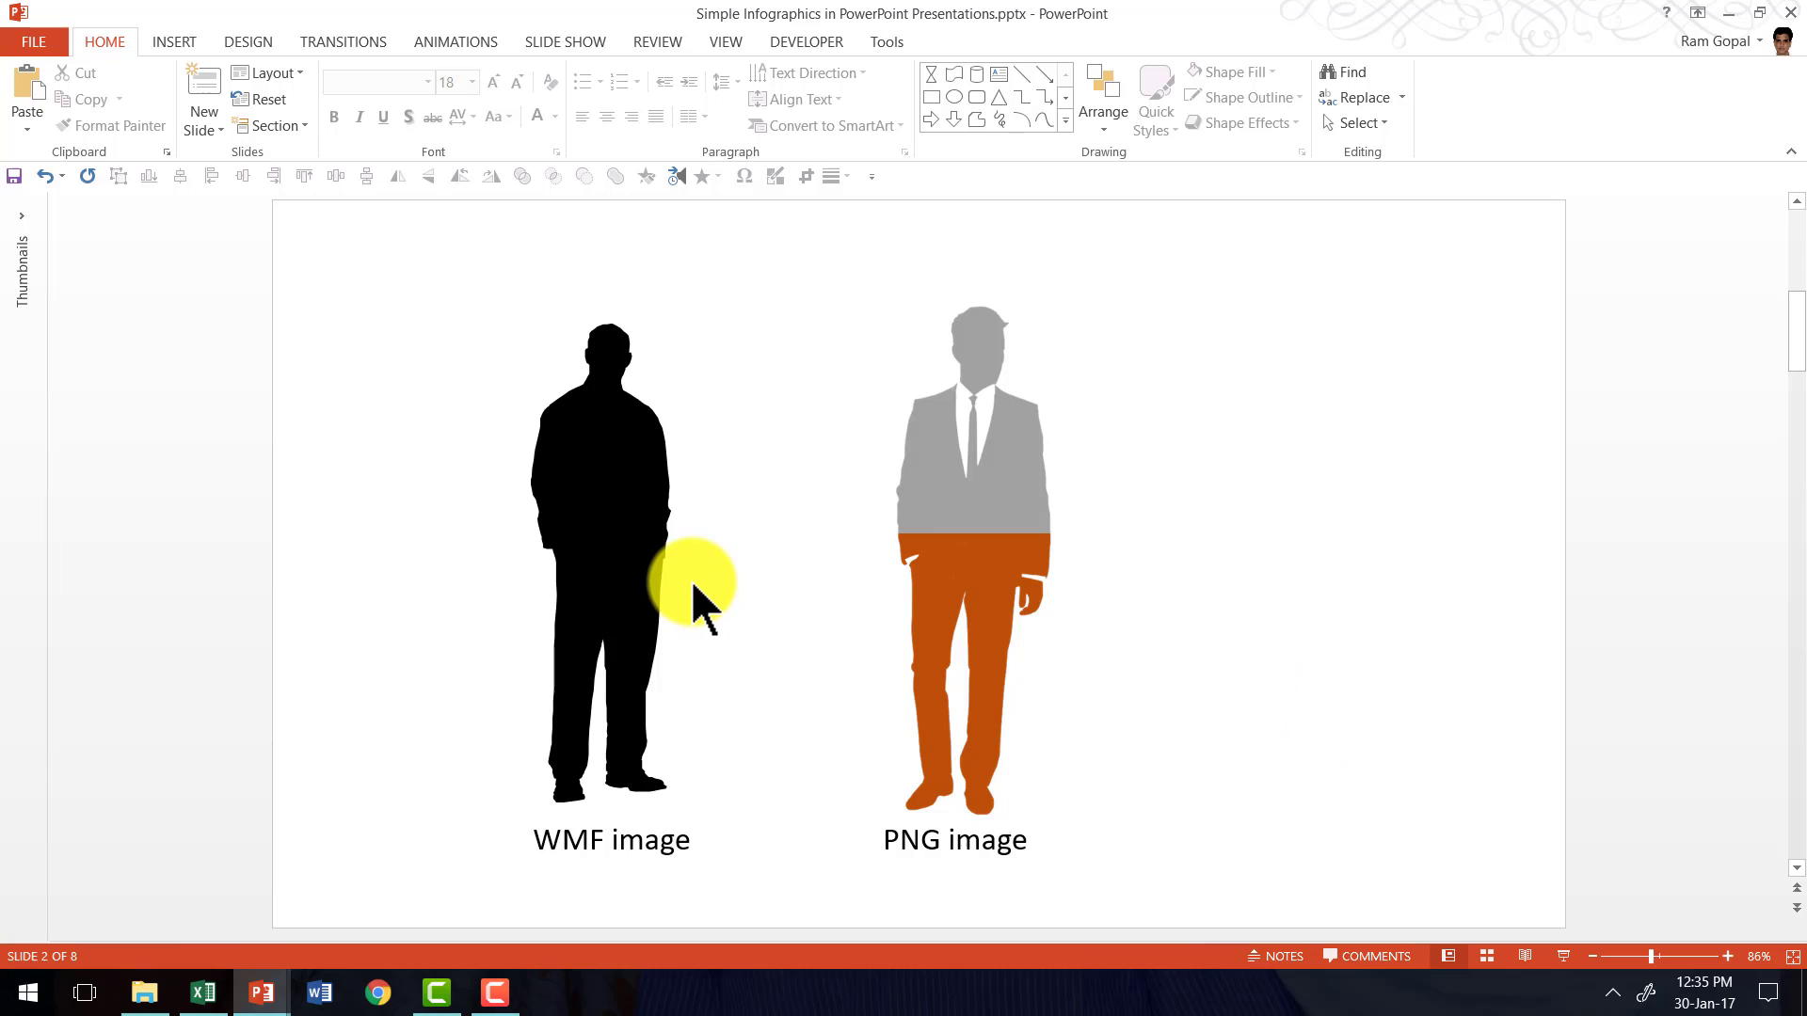
- Scroll to slide 3, "Poll results - Men and Women"
scroll(690, 576, "down", 1)
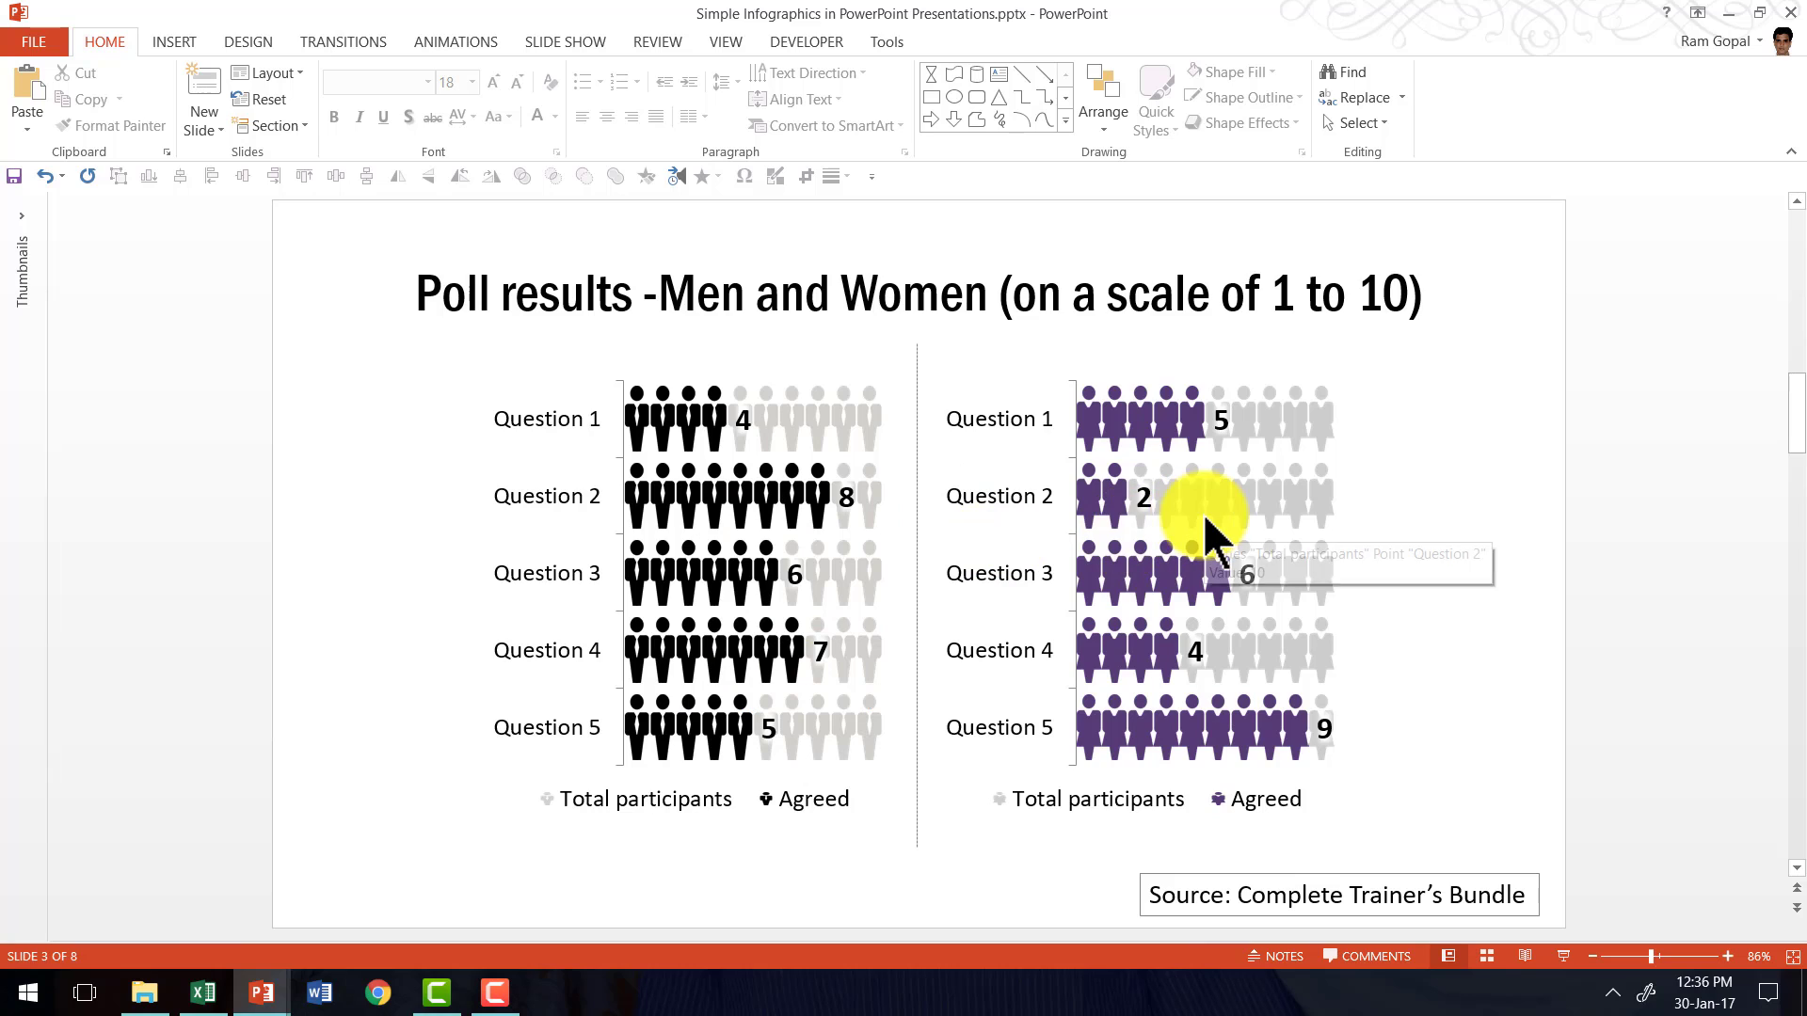
mouse_move(741, 504)
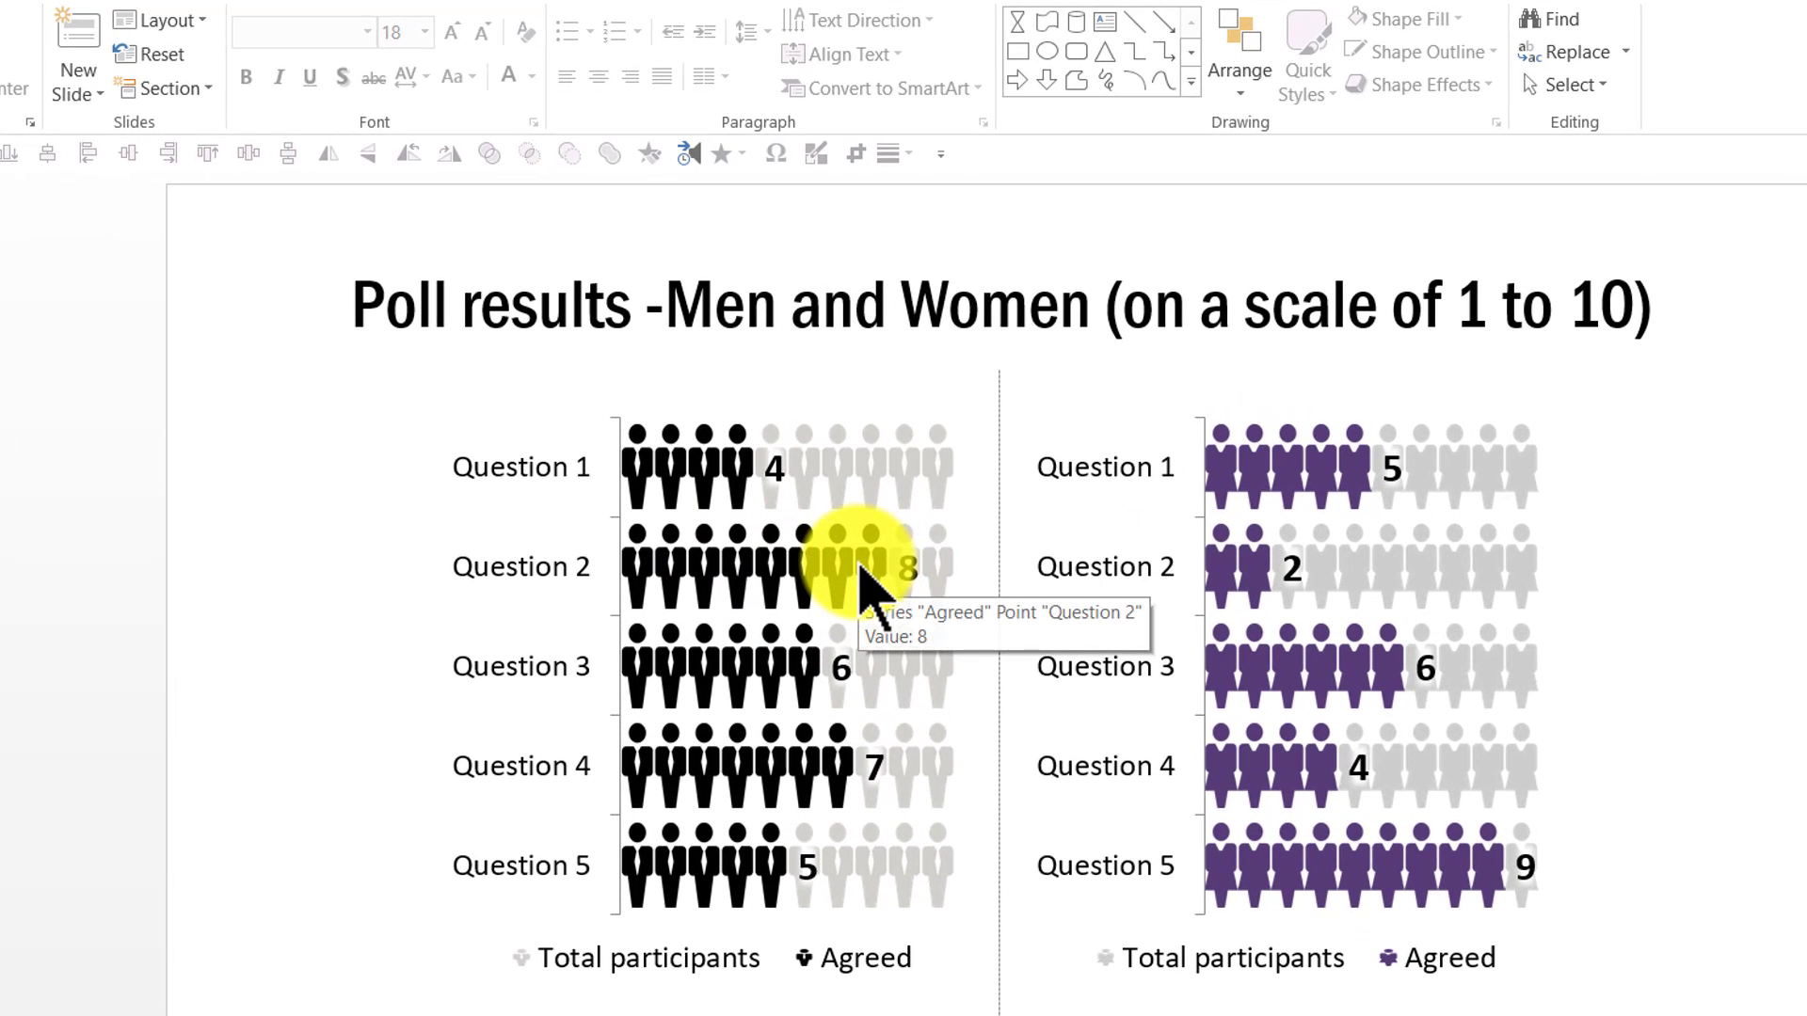
- In the men's chart data, change Question 2 Agreed (cell C3) from 8 to 4
right_click(860, 565)
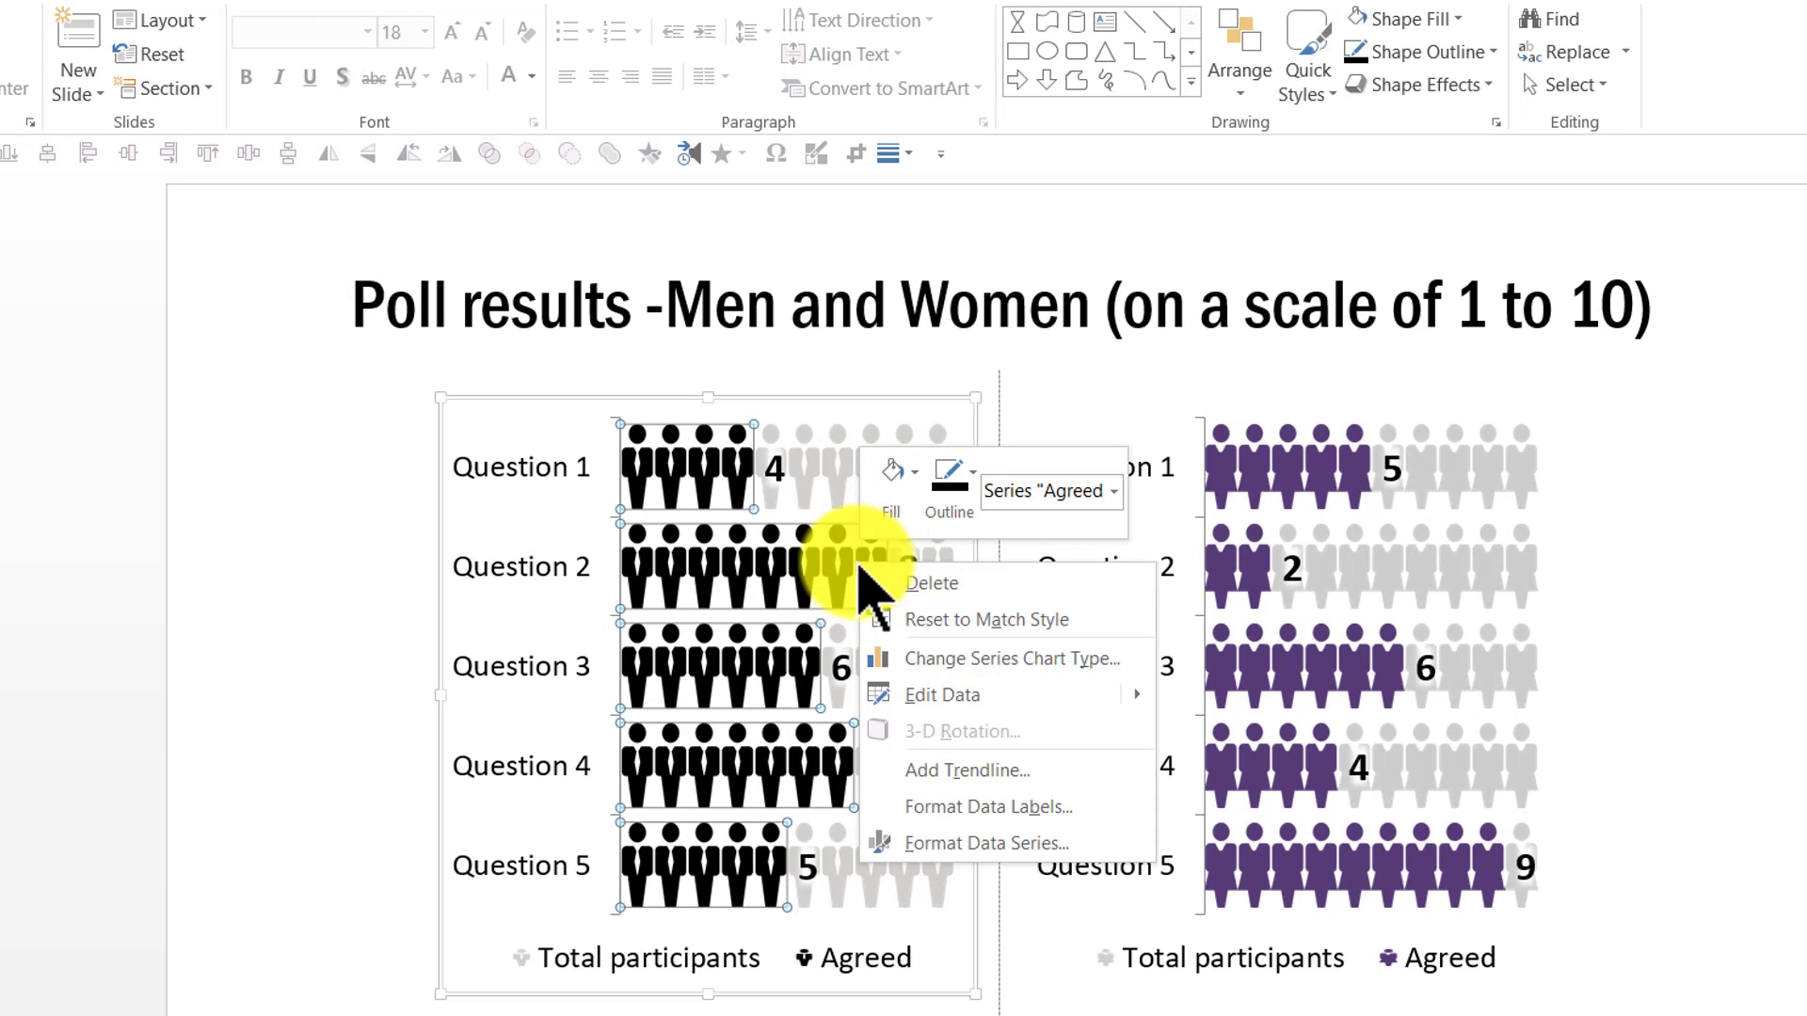
left_click(909, 668)
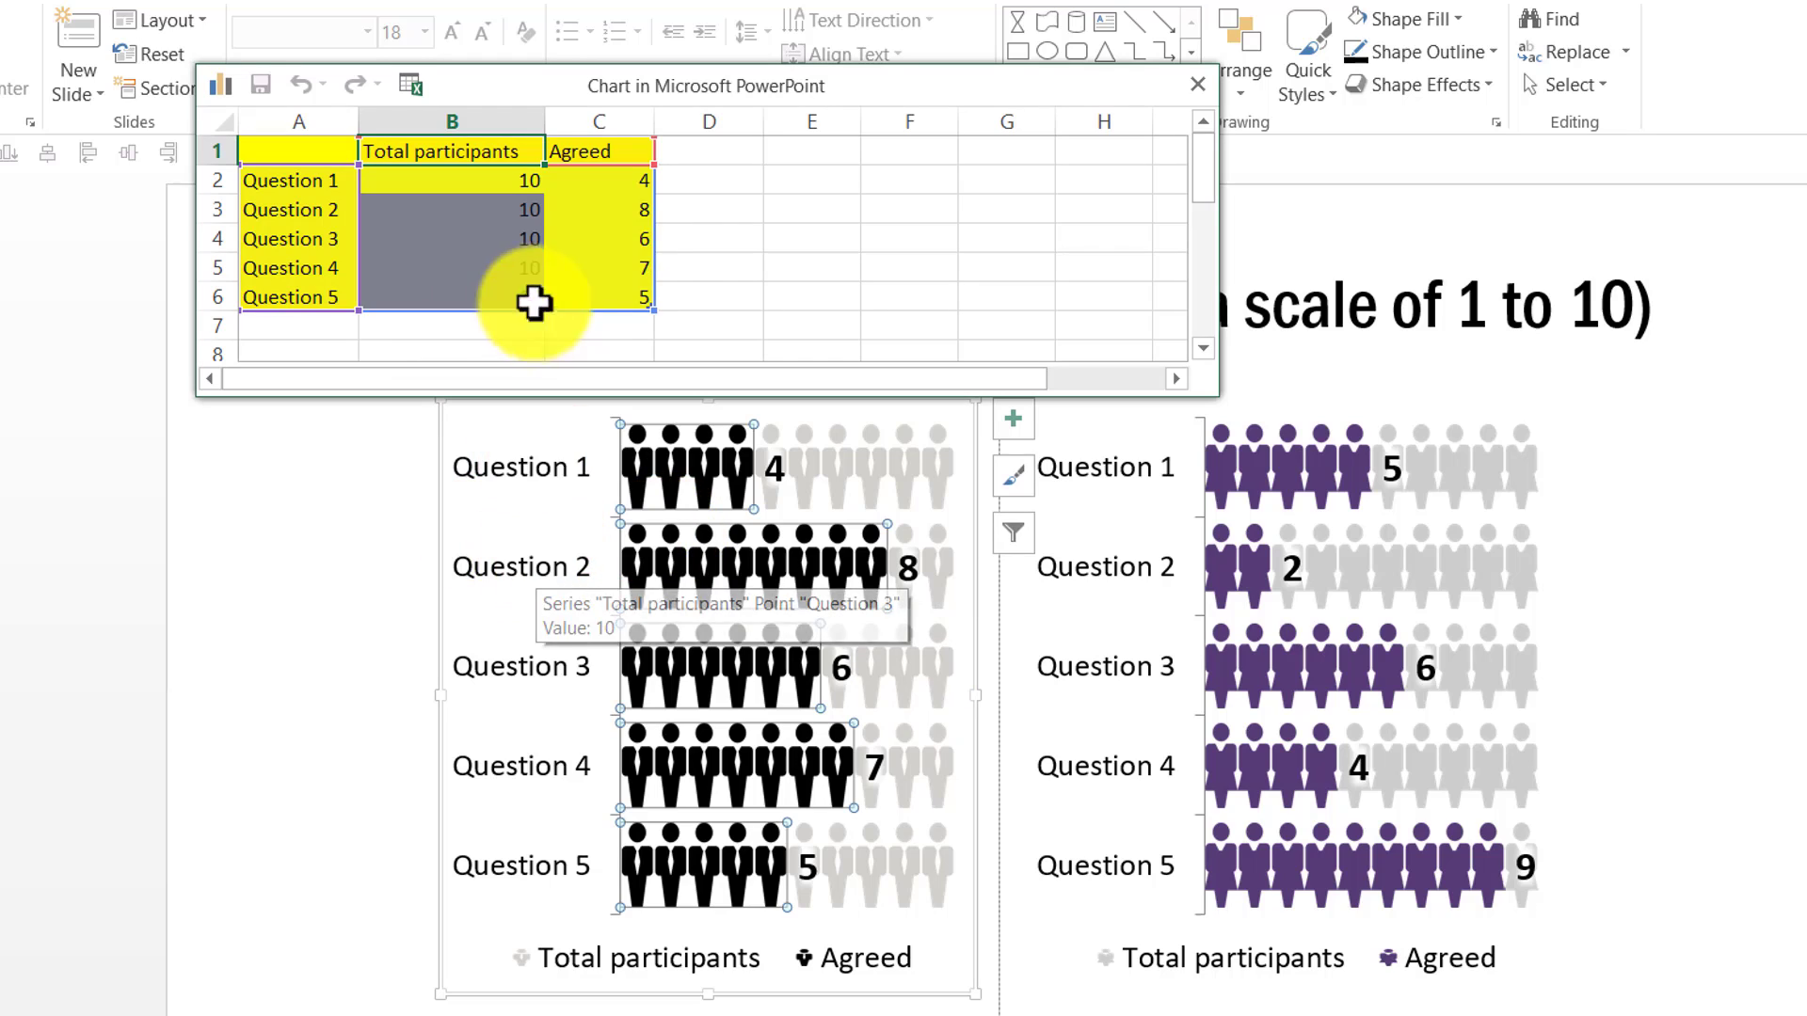
left_click(633, 216)
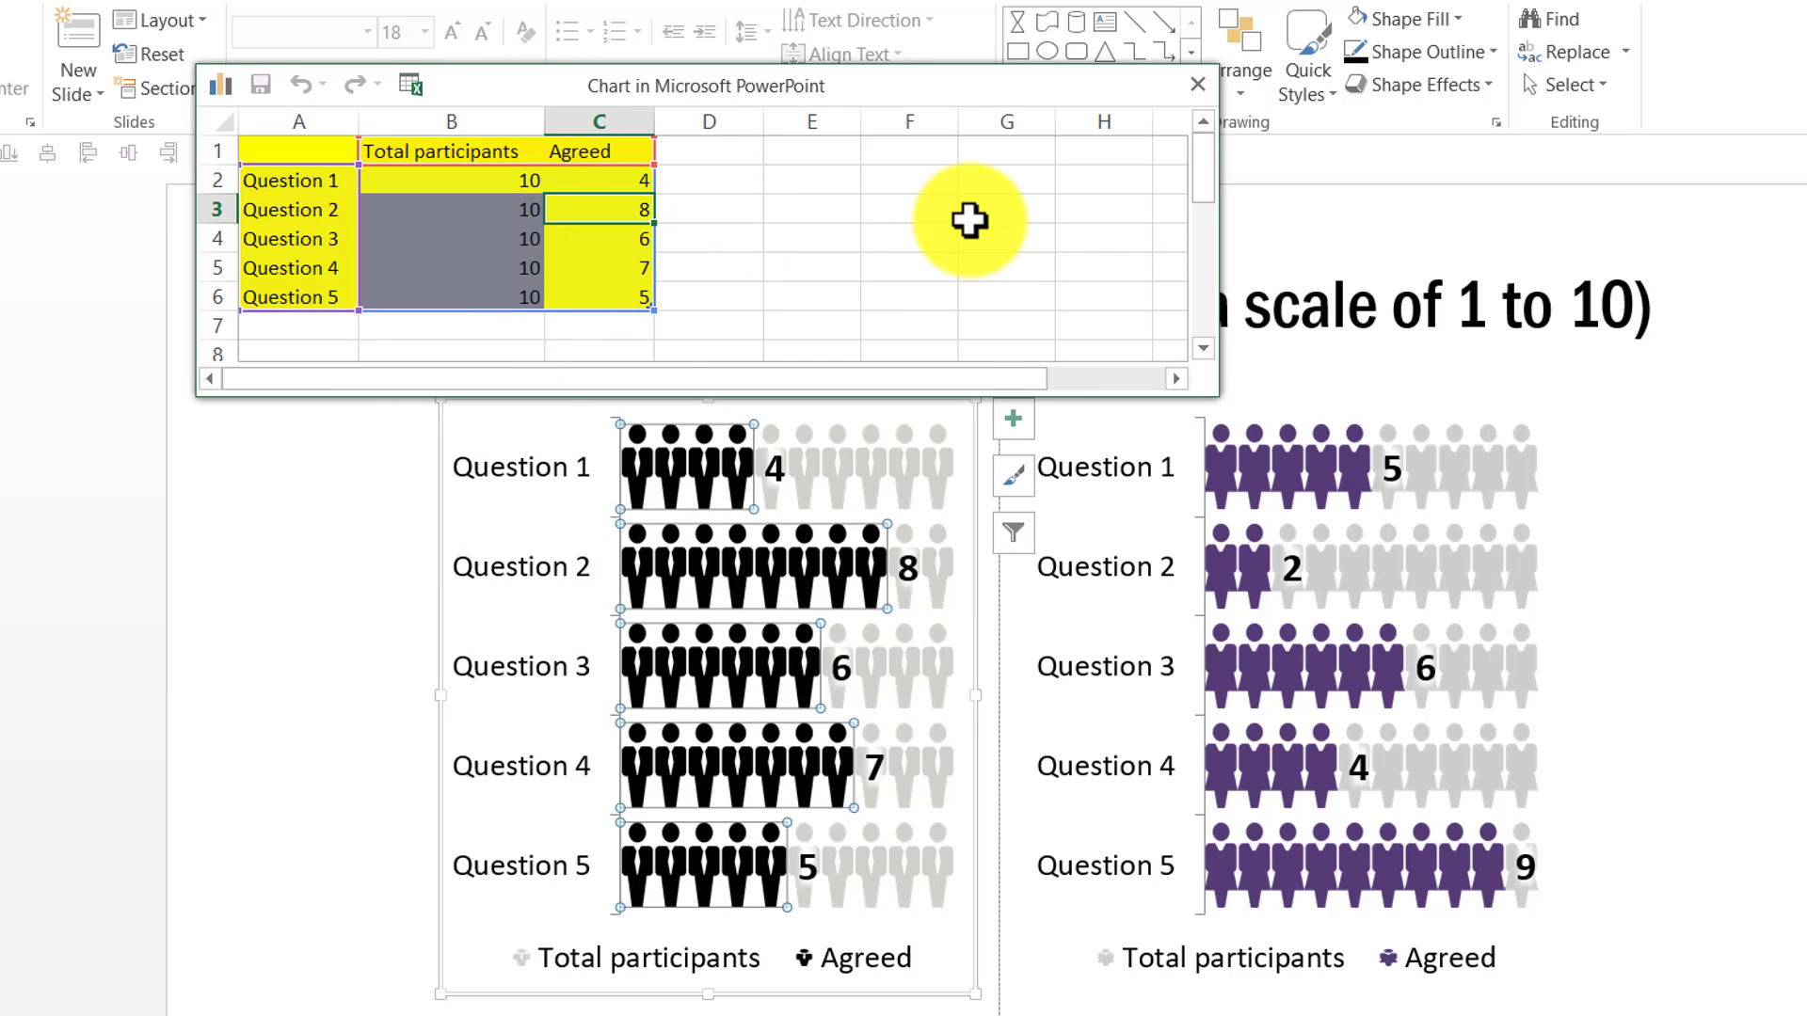
type("4")
key("ctrl+Return")
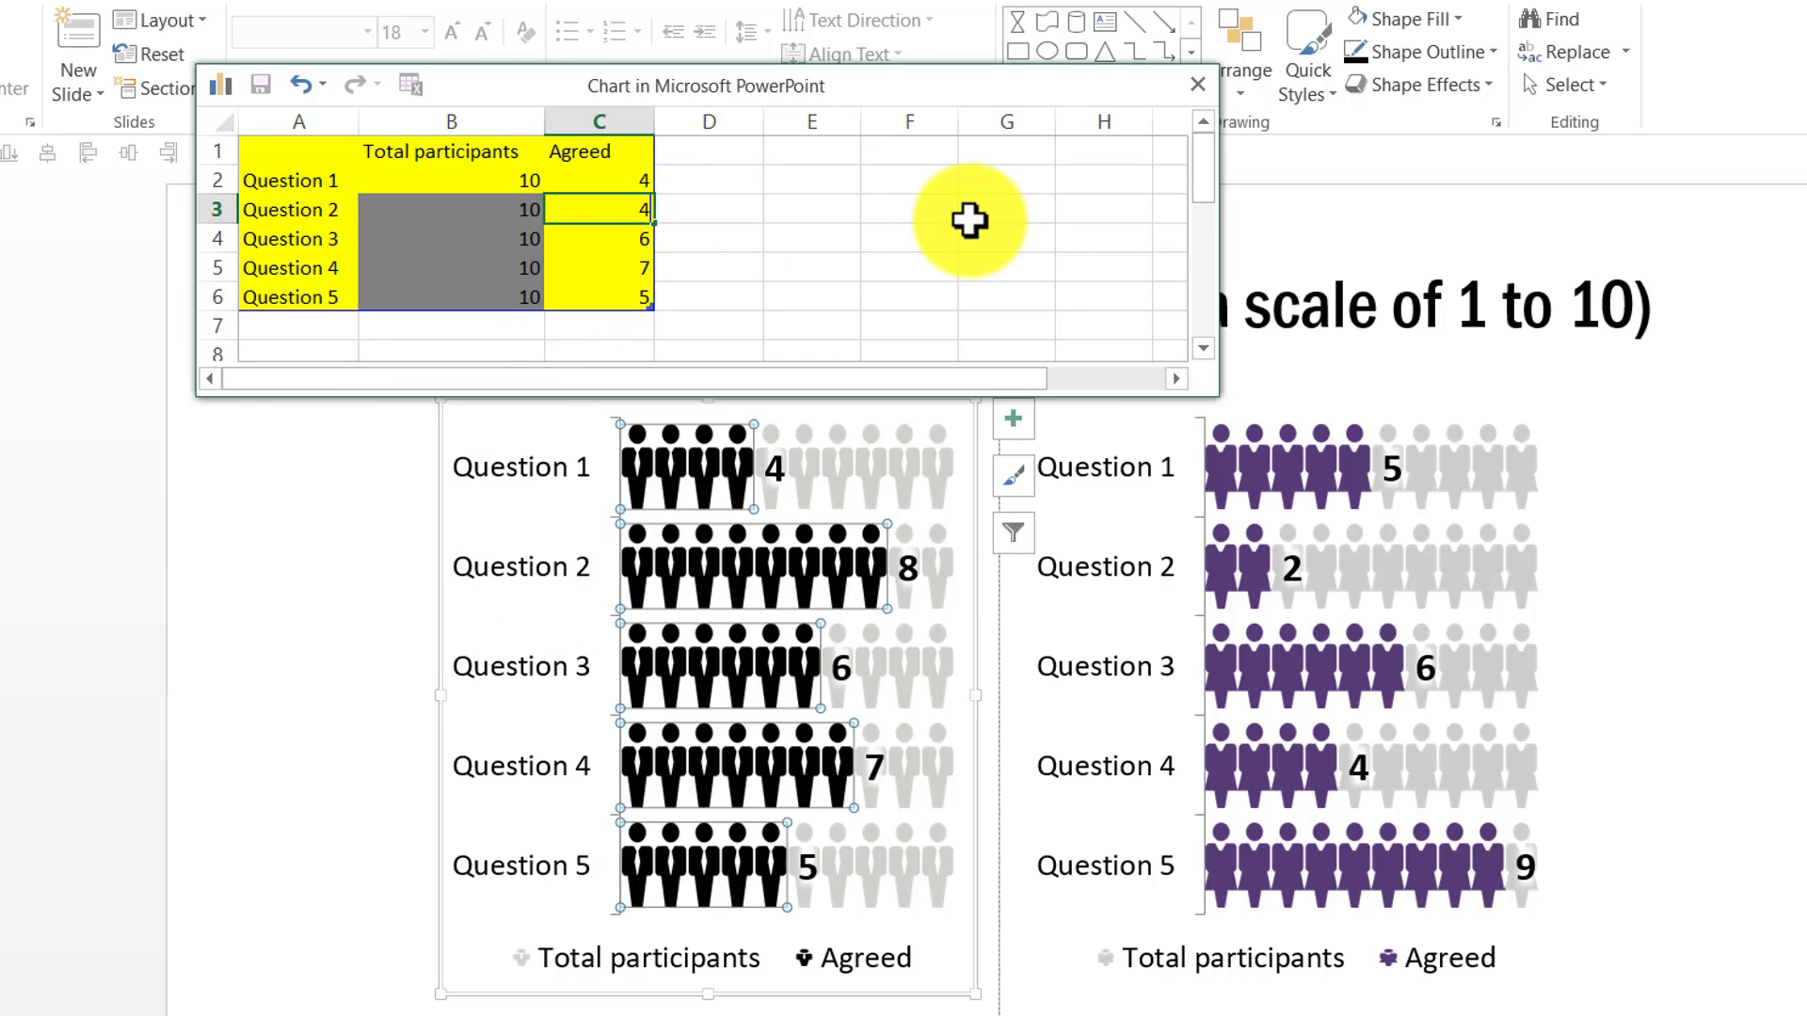
key("Return")
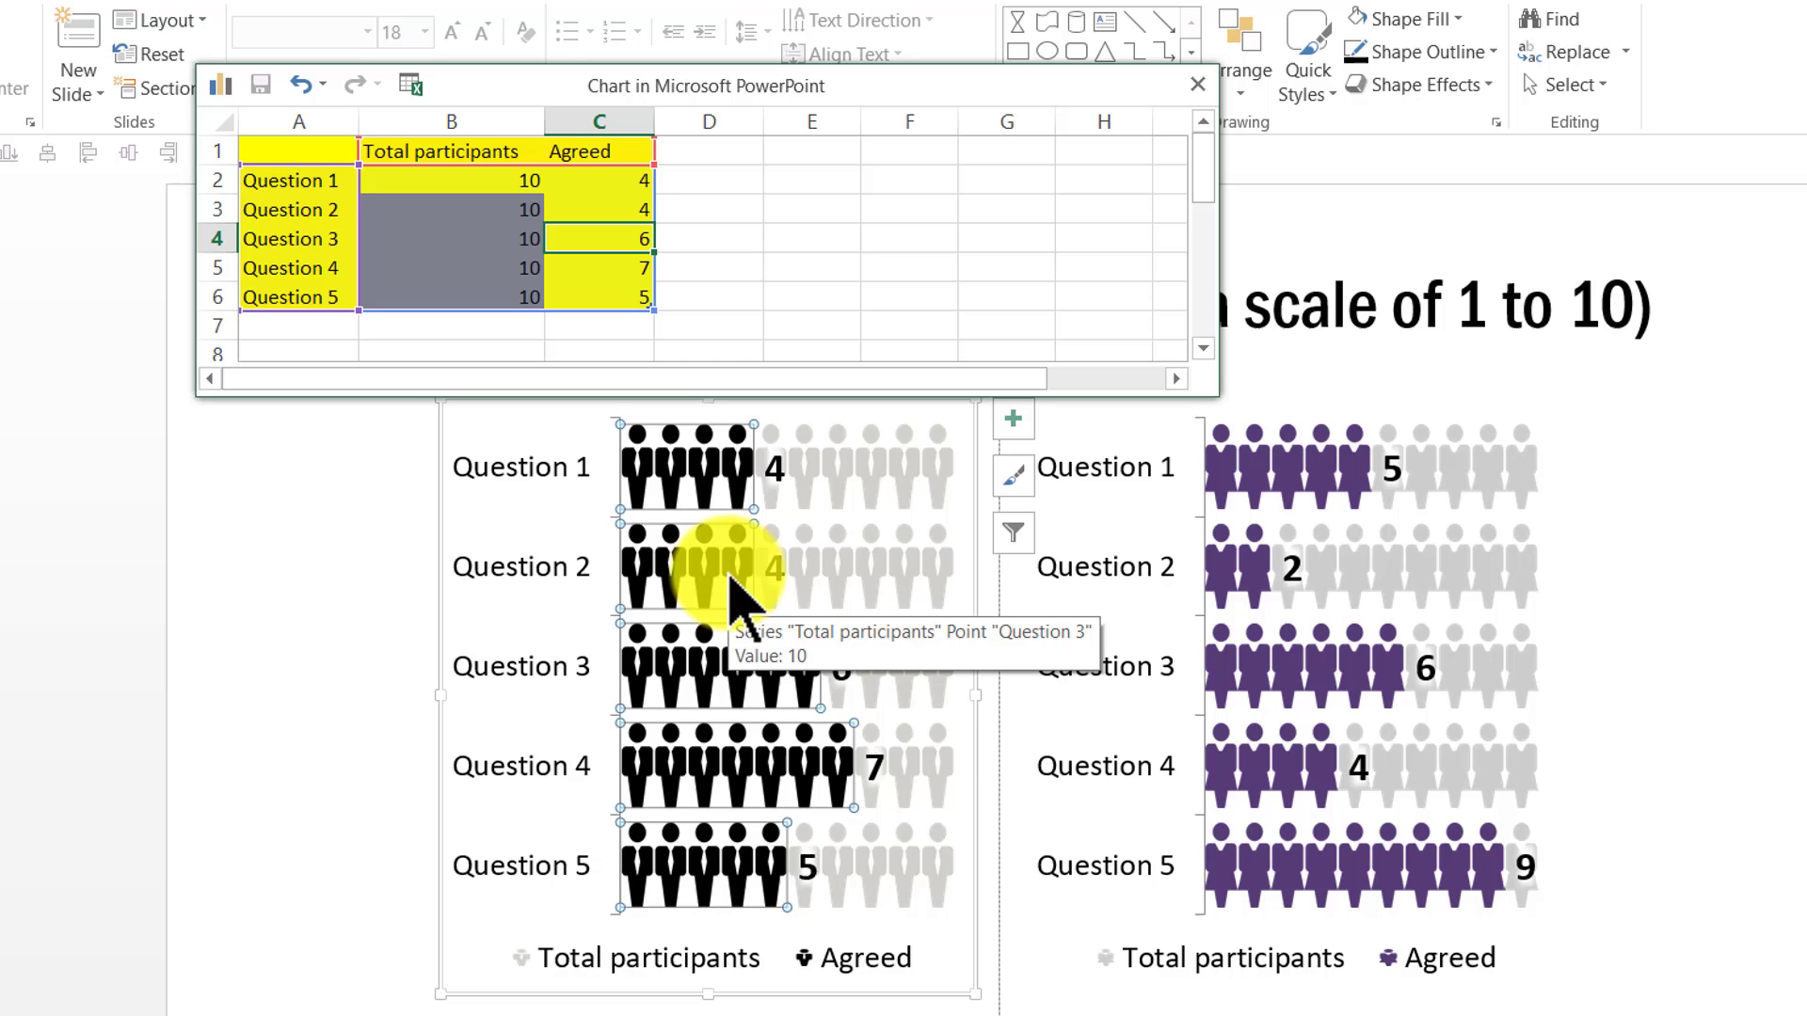
left_click(1198, 85)
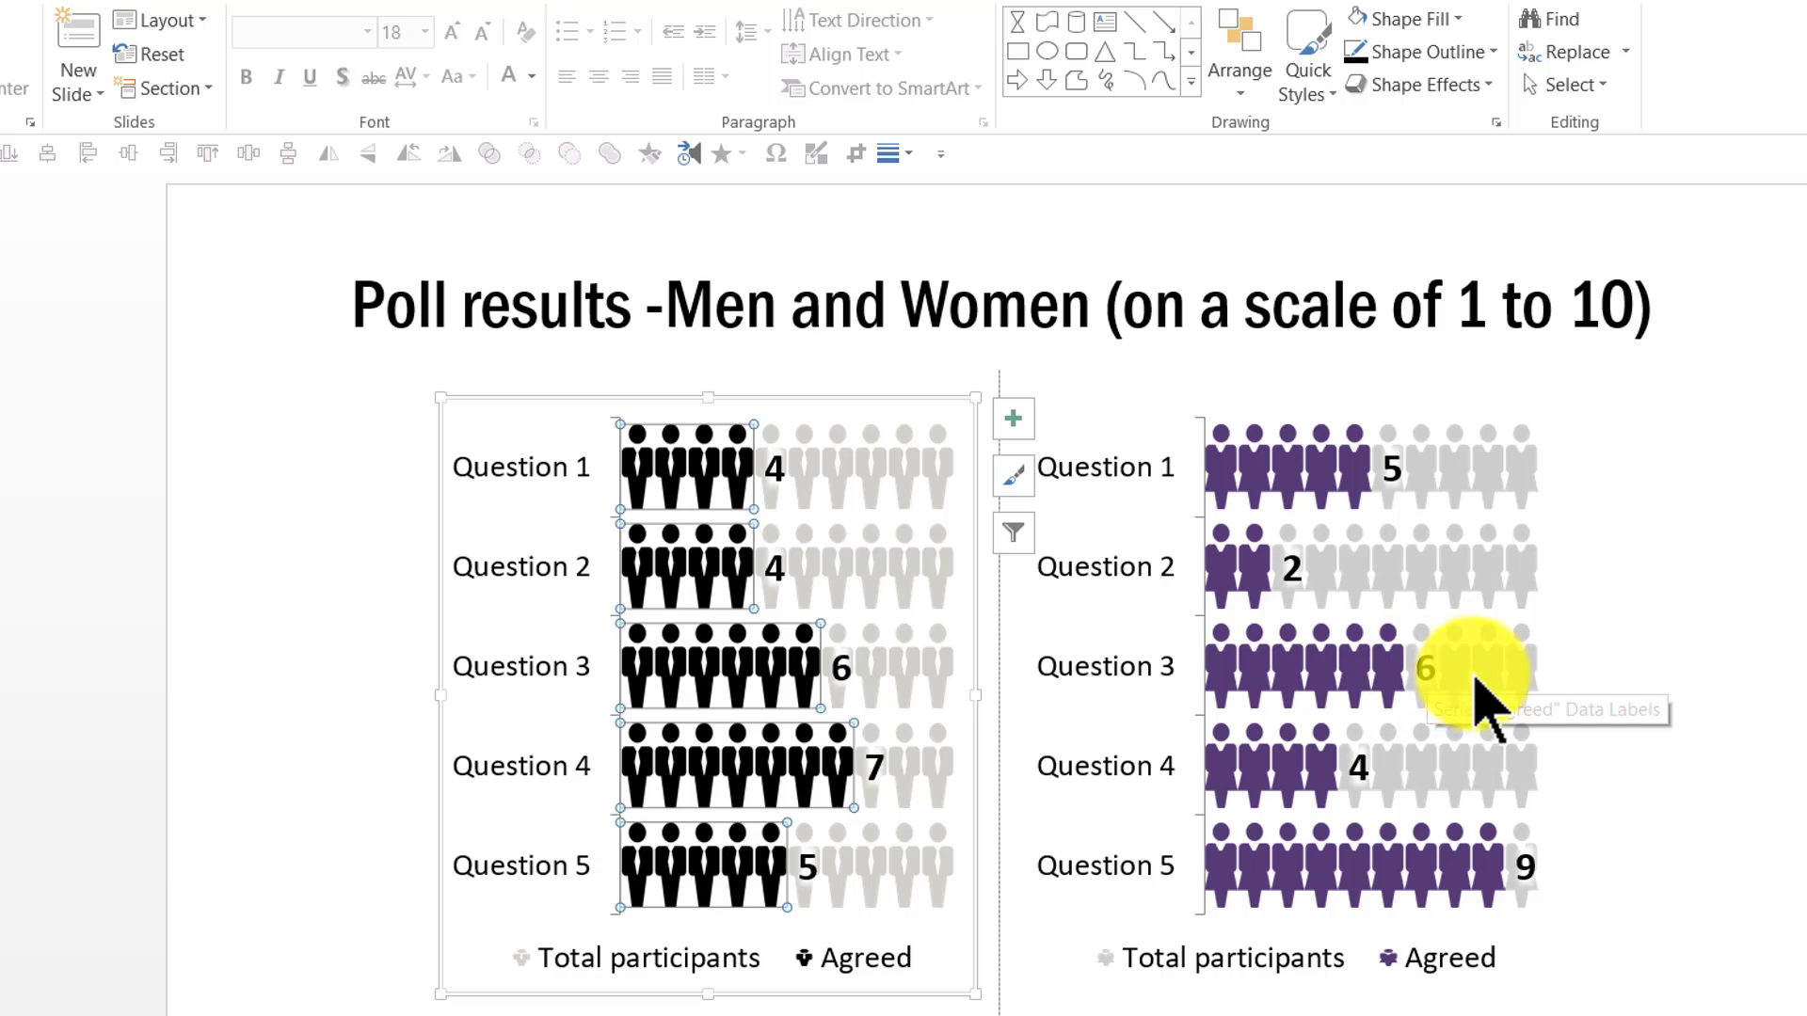
- Enter 8 in cell C4 of the women's poll chart data for Question 3 Agreed
left_click(1384, 673)
right_click(1383, 673)
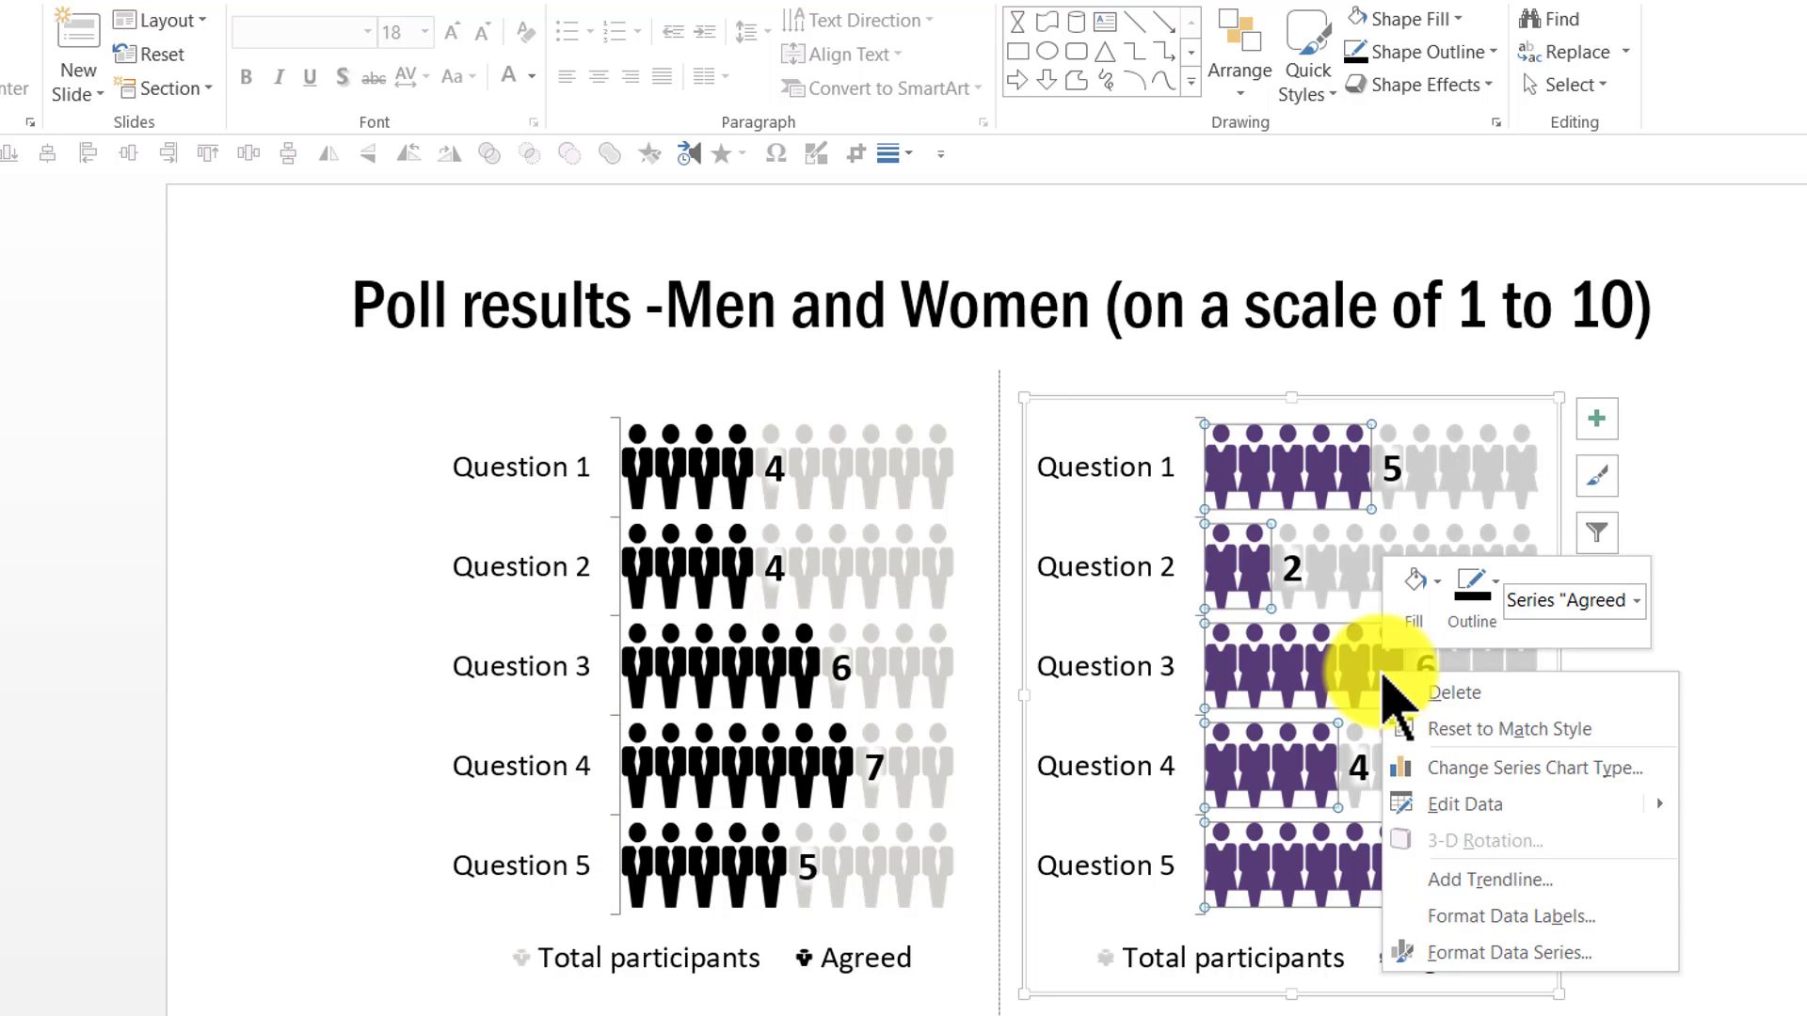
left_click(1465, 805)
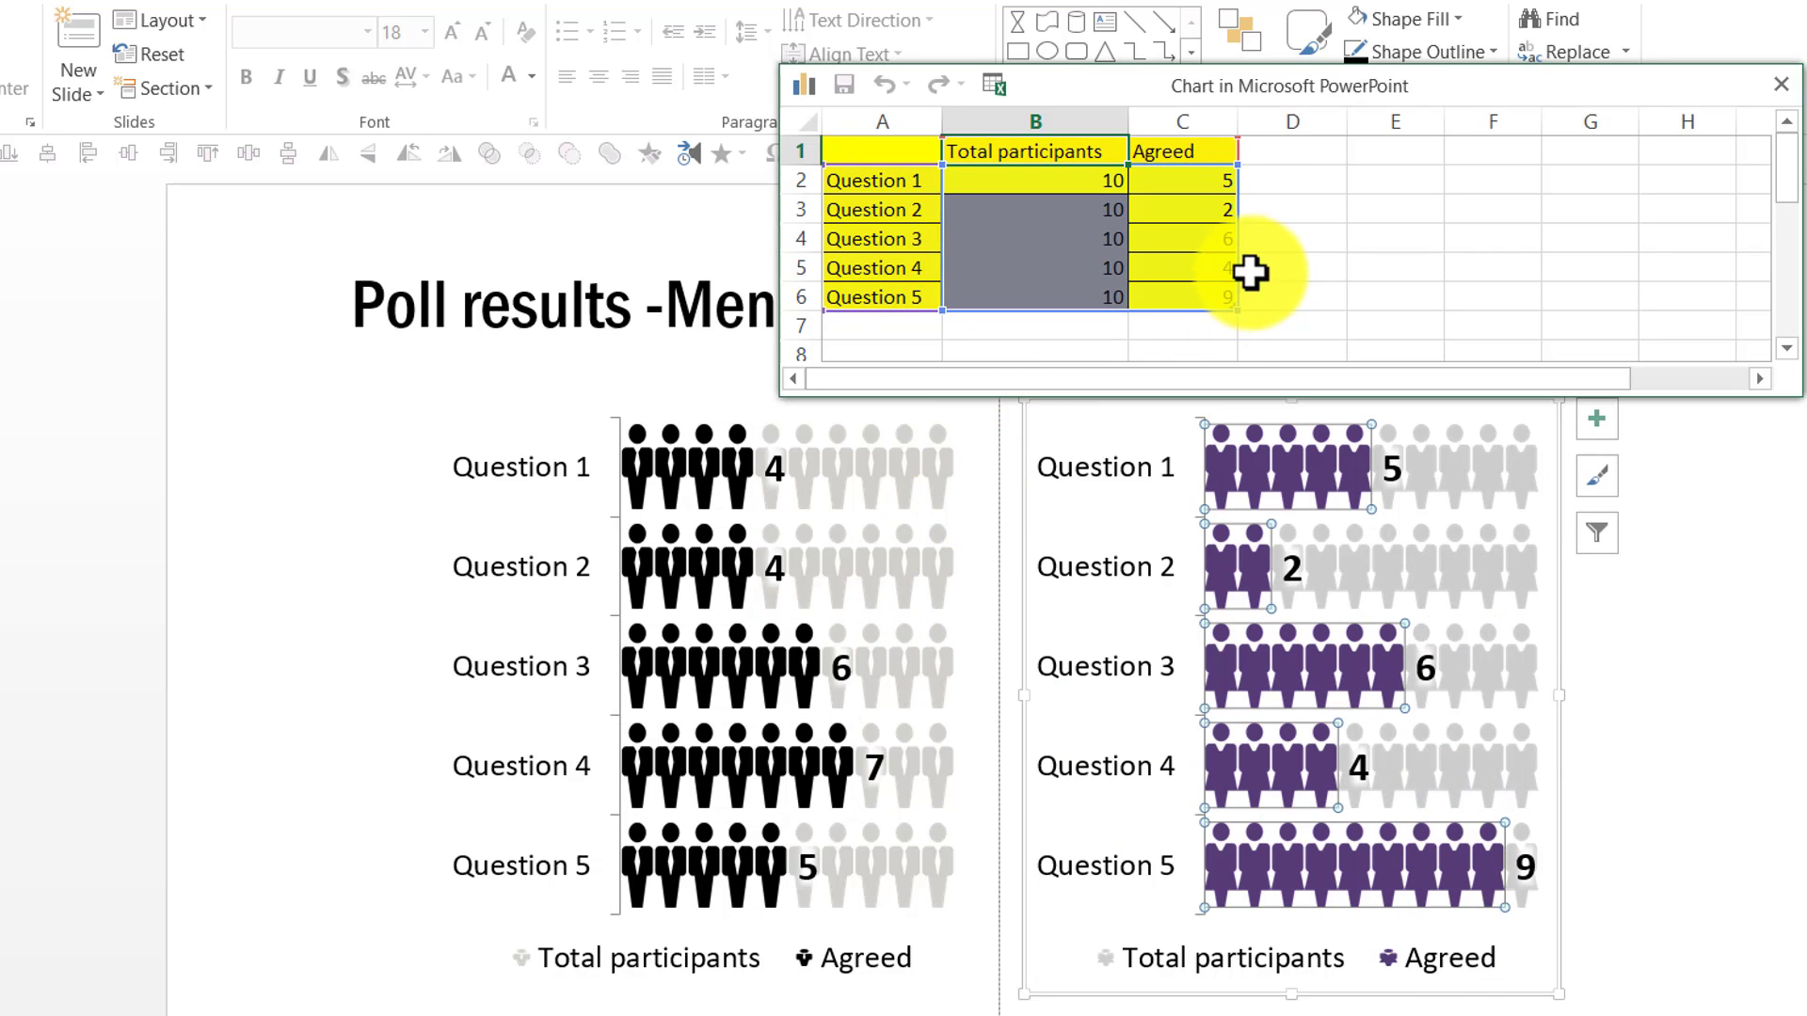
left_click(1198, 235)
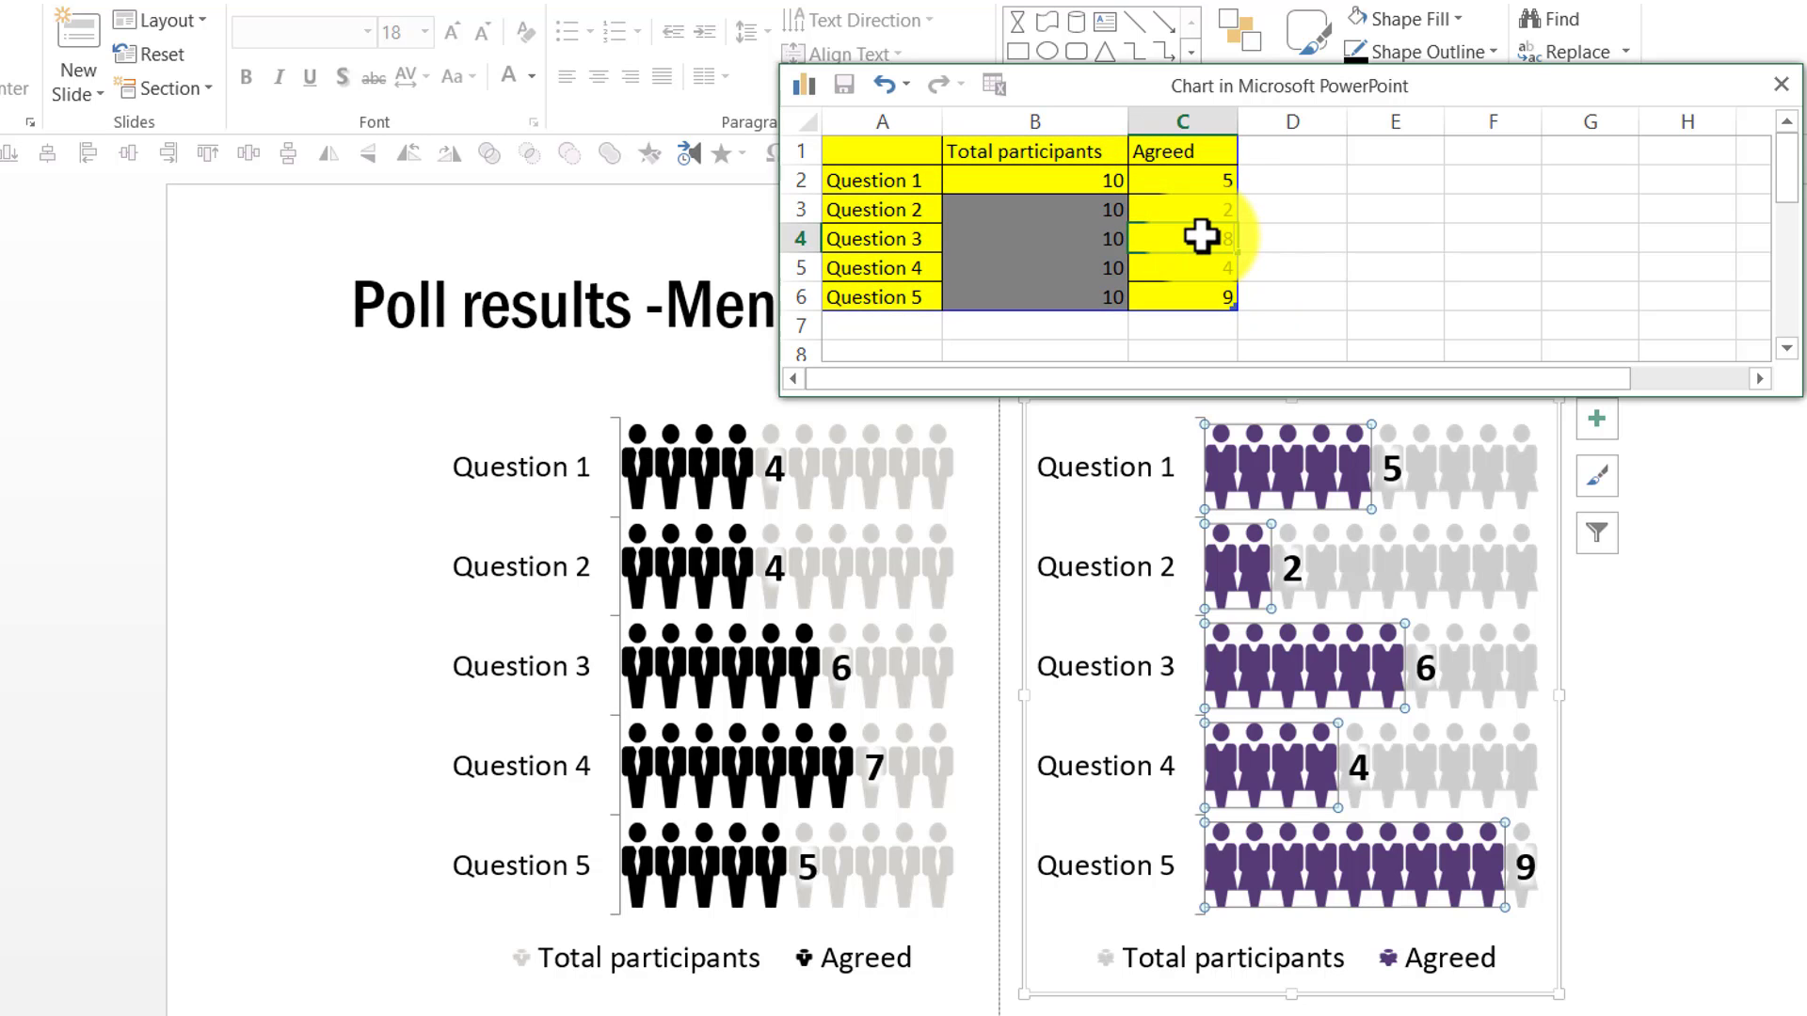
type("8")
key("Return")
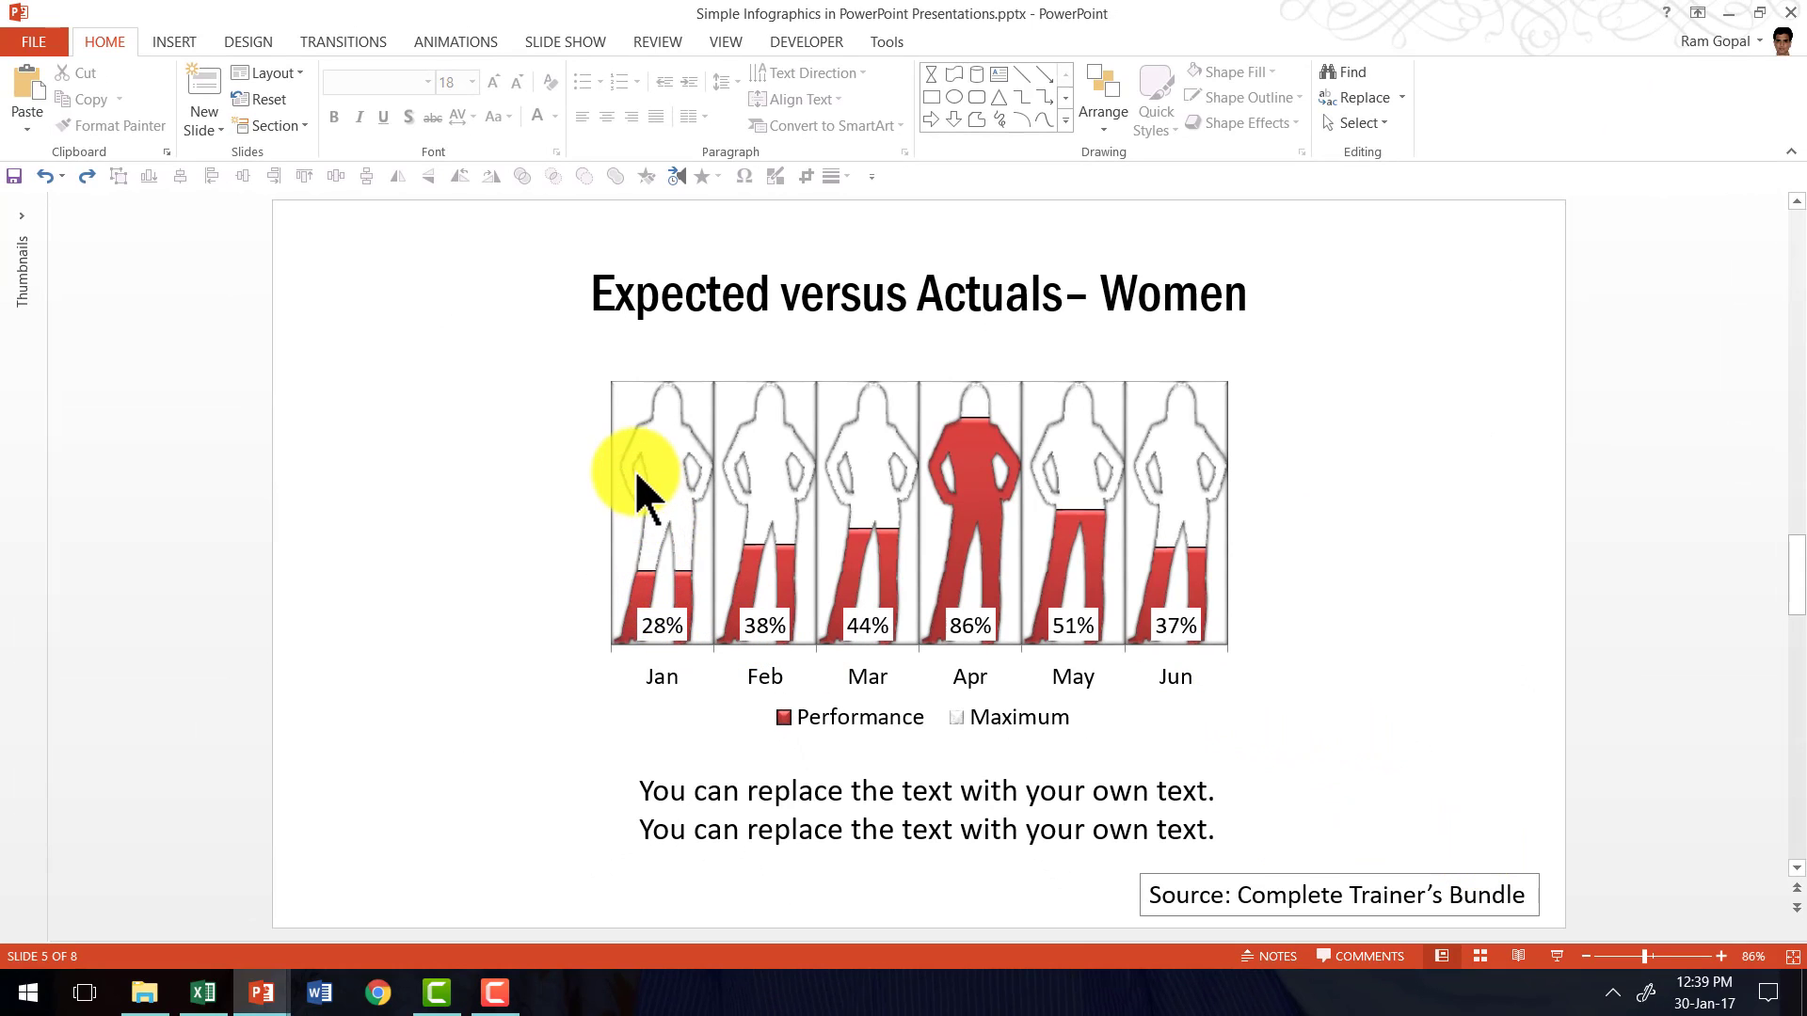
- Change April's Performance in cell C5 of the women's chart data from 86 to 14 and close the sheet
mouse_move(636, 473)
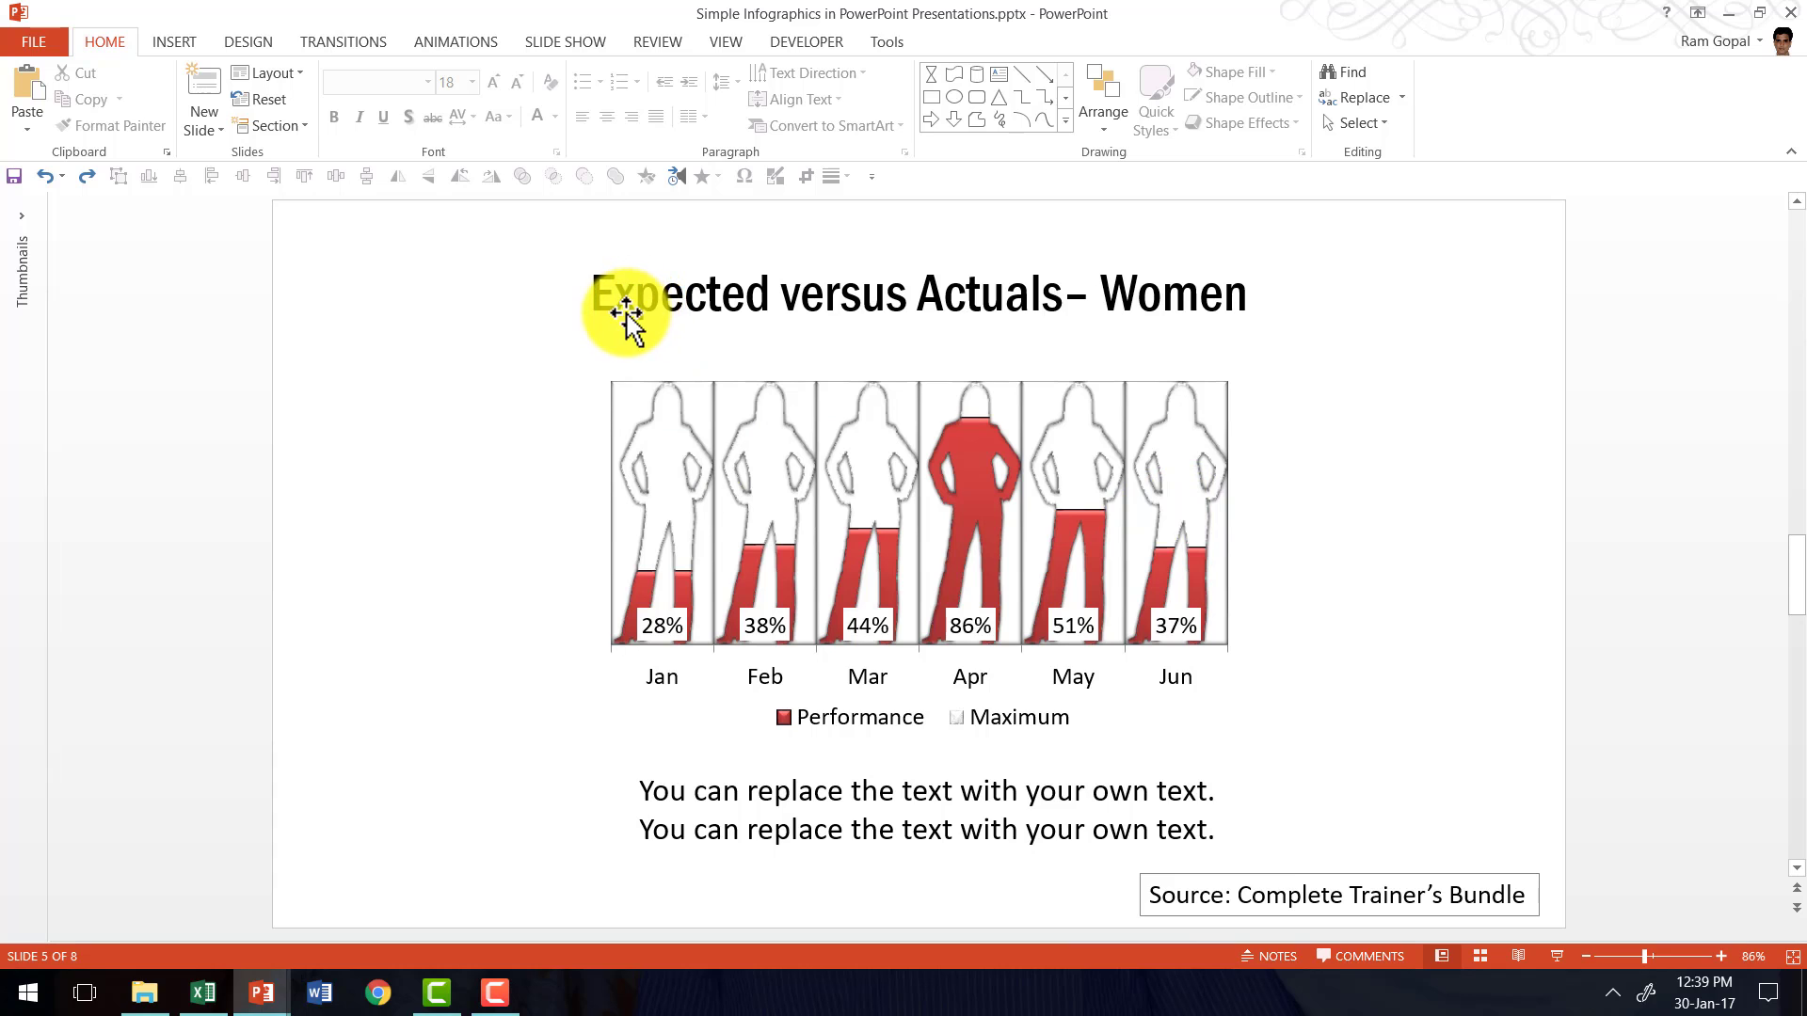
left_click(983, 527)
right_click(983, 508)
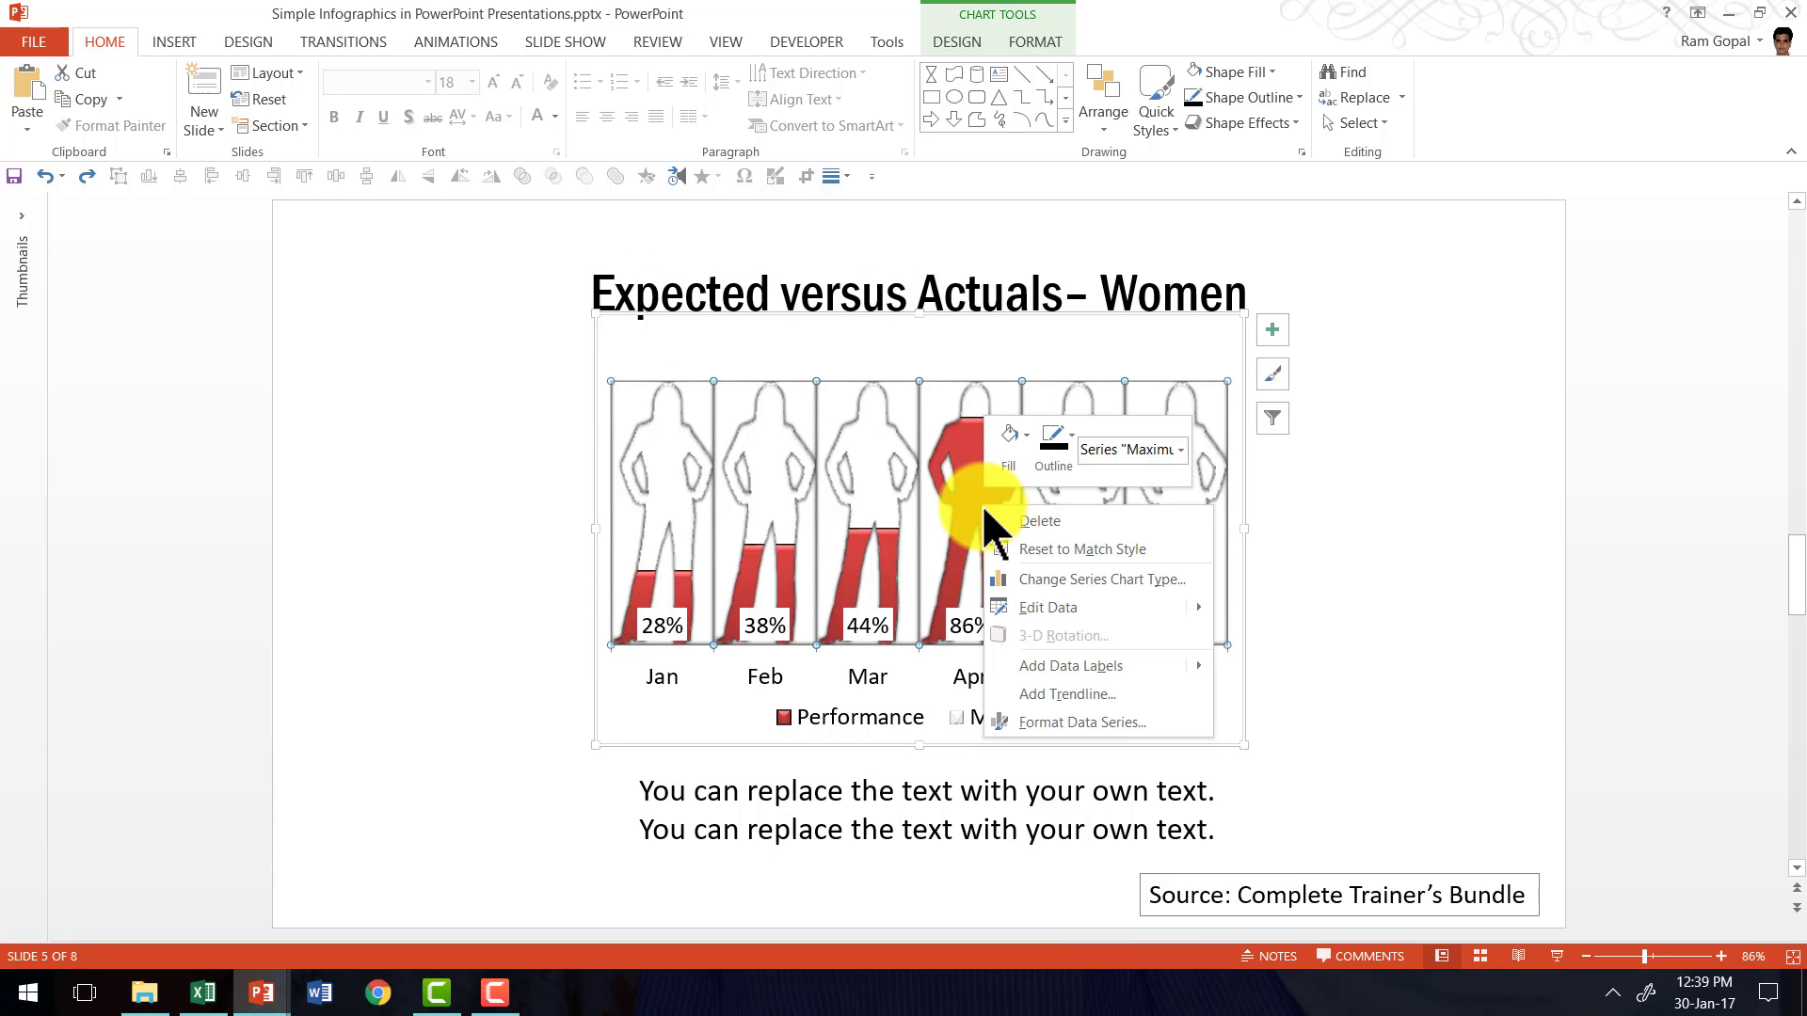
left_click(1043, 607)
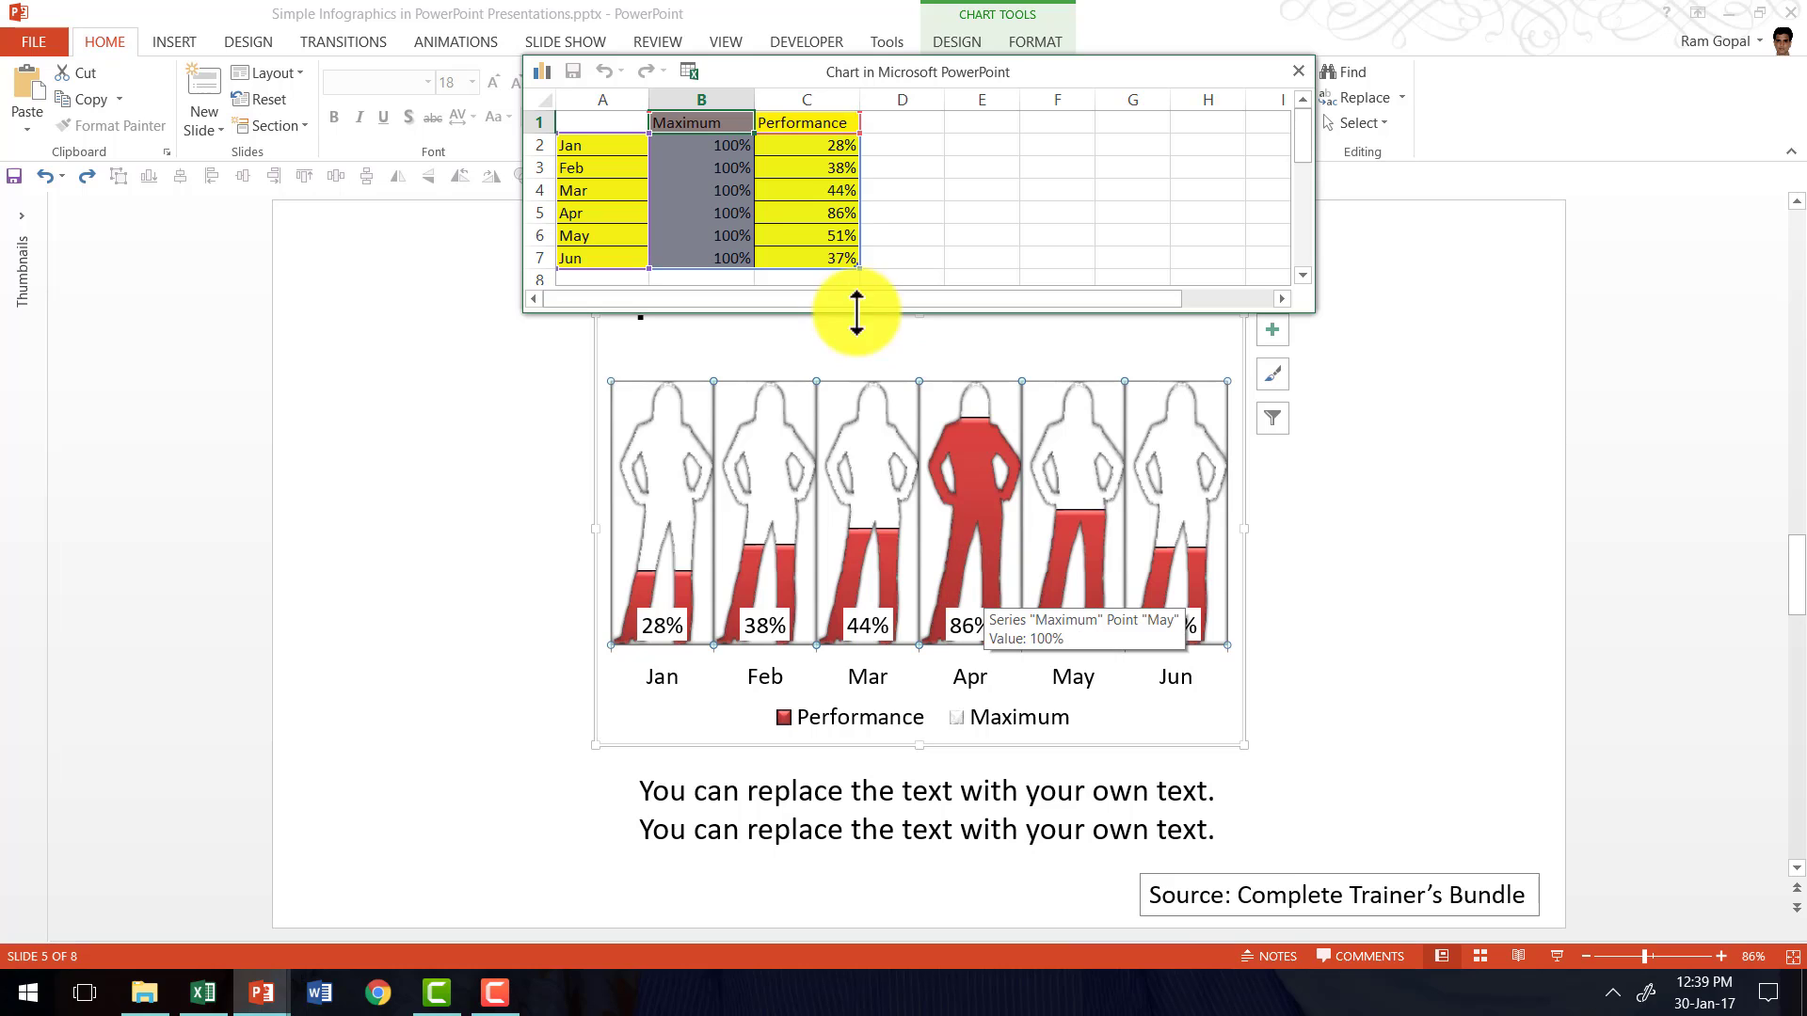
left_click(834, 217)
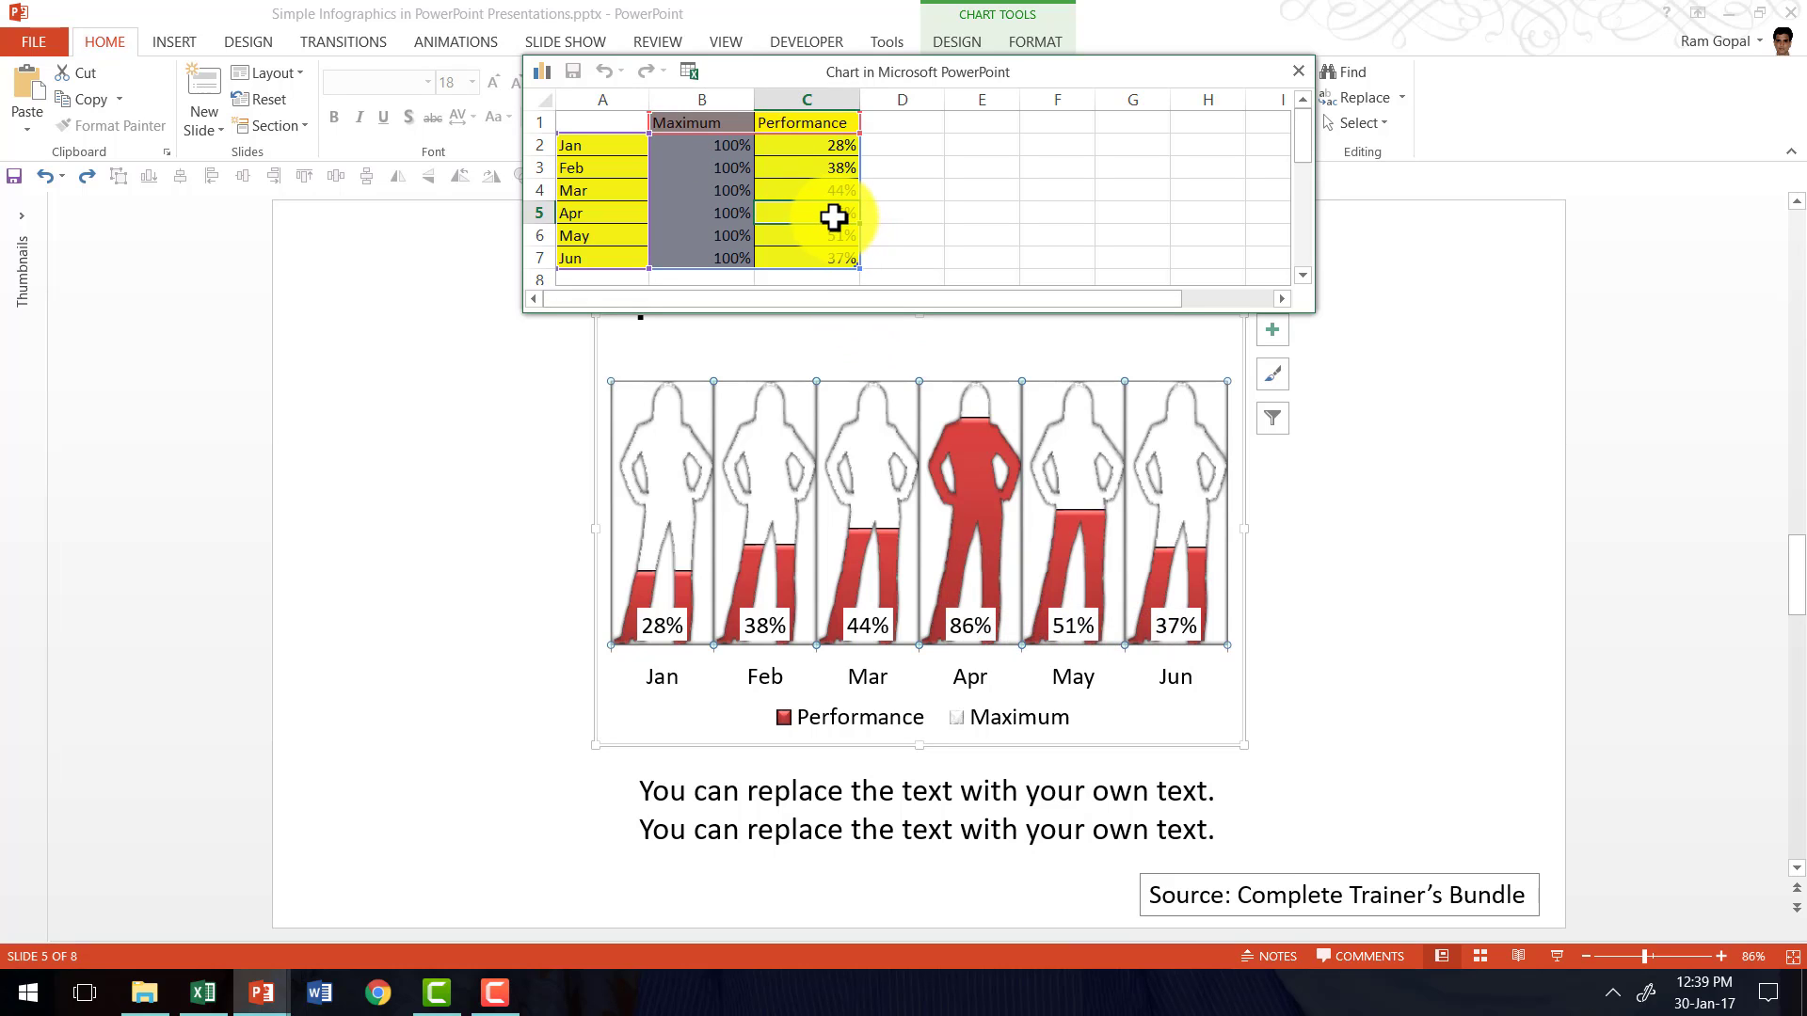
type("14")
key("Return")
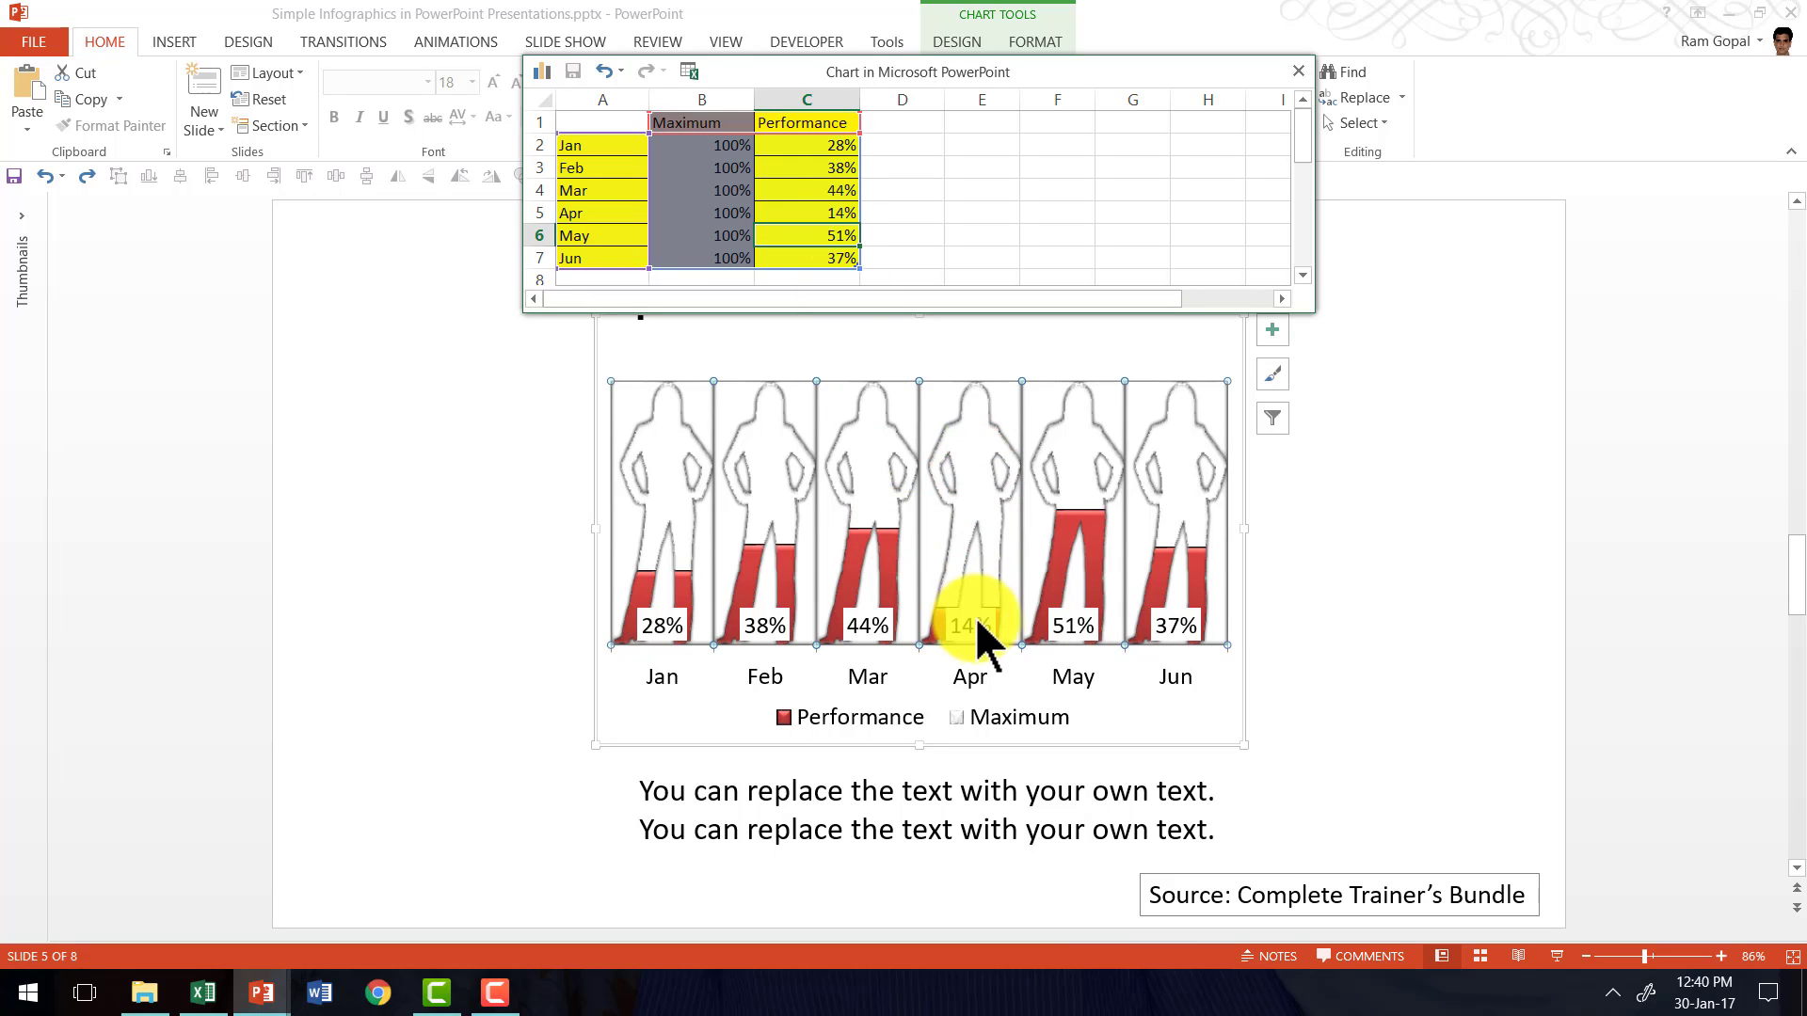
left_click(1299, 72)
- Scroll down past slide 6 to the PowerPoint Mastery Program slide
scroll(1505, 564, "down", 1)
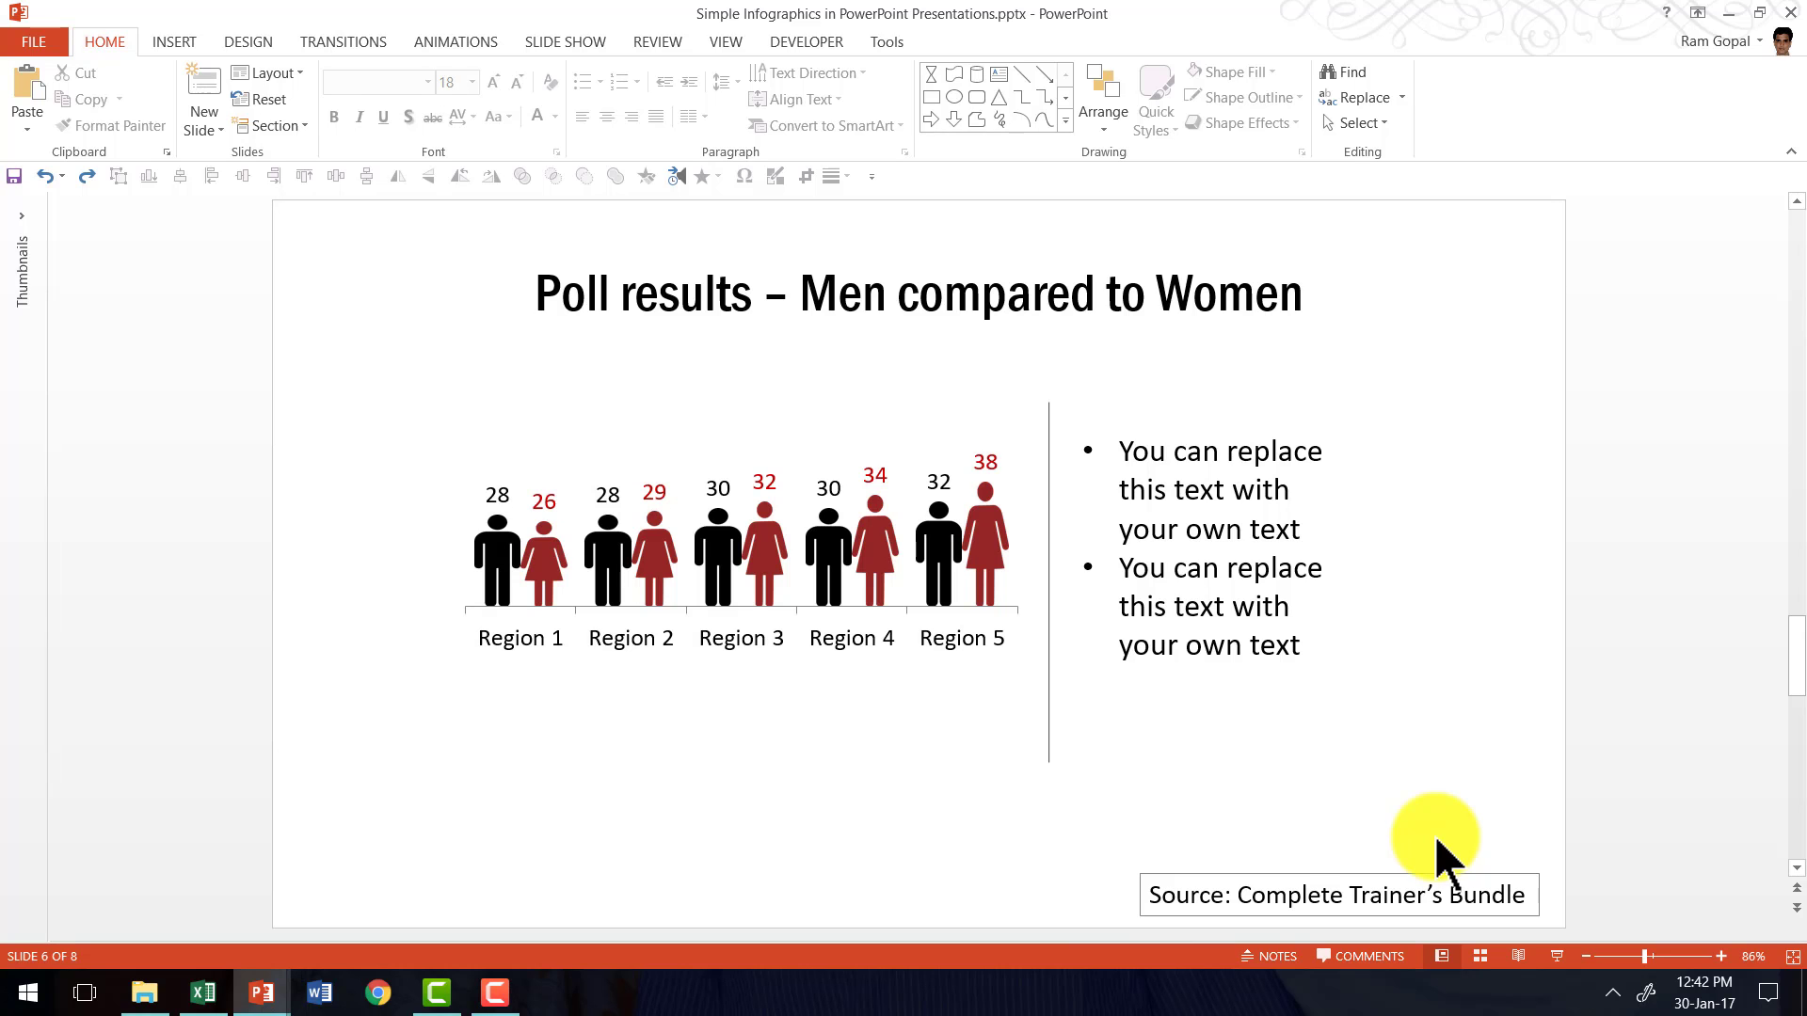
scroll(1437, 841, "down", 1)
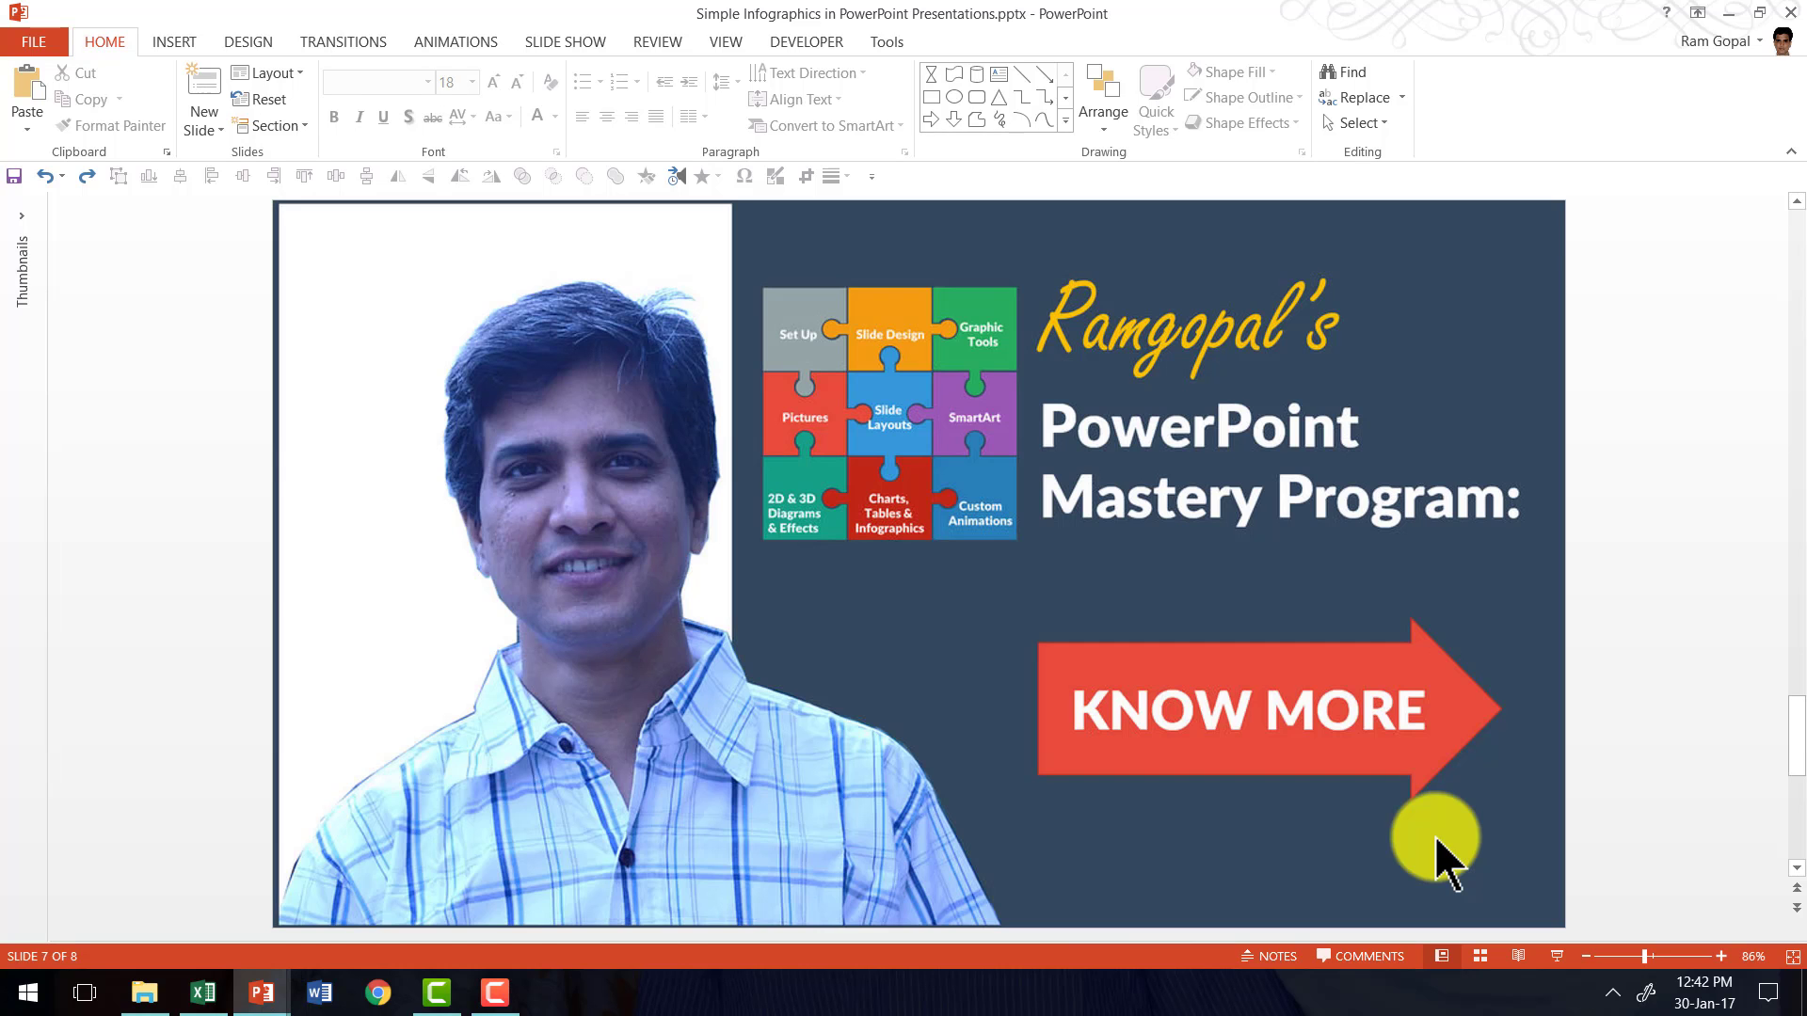